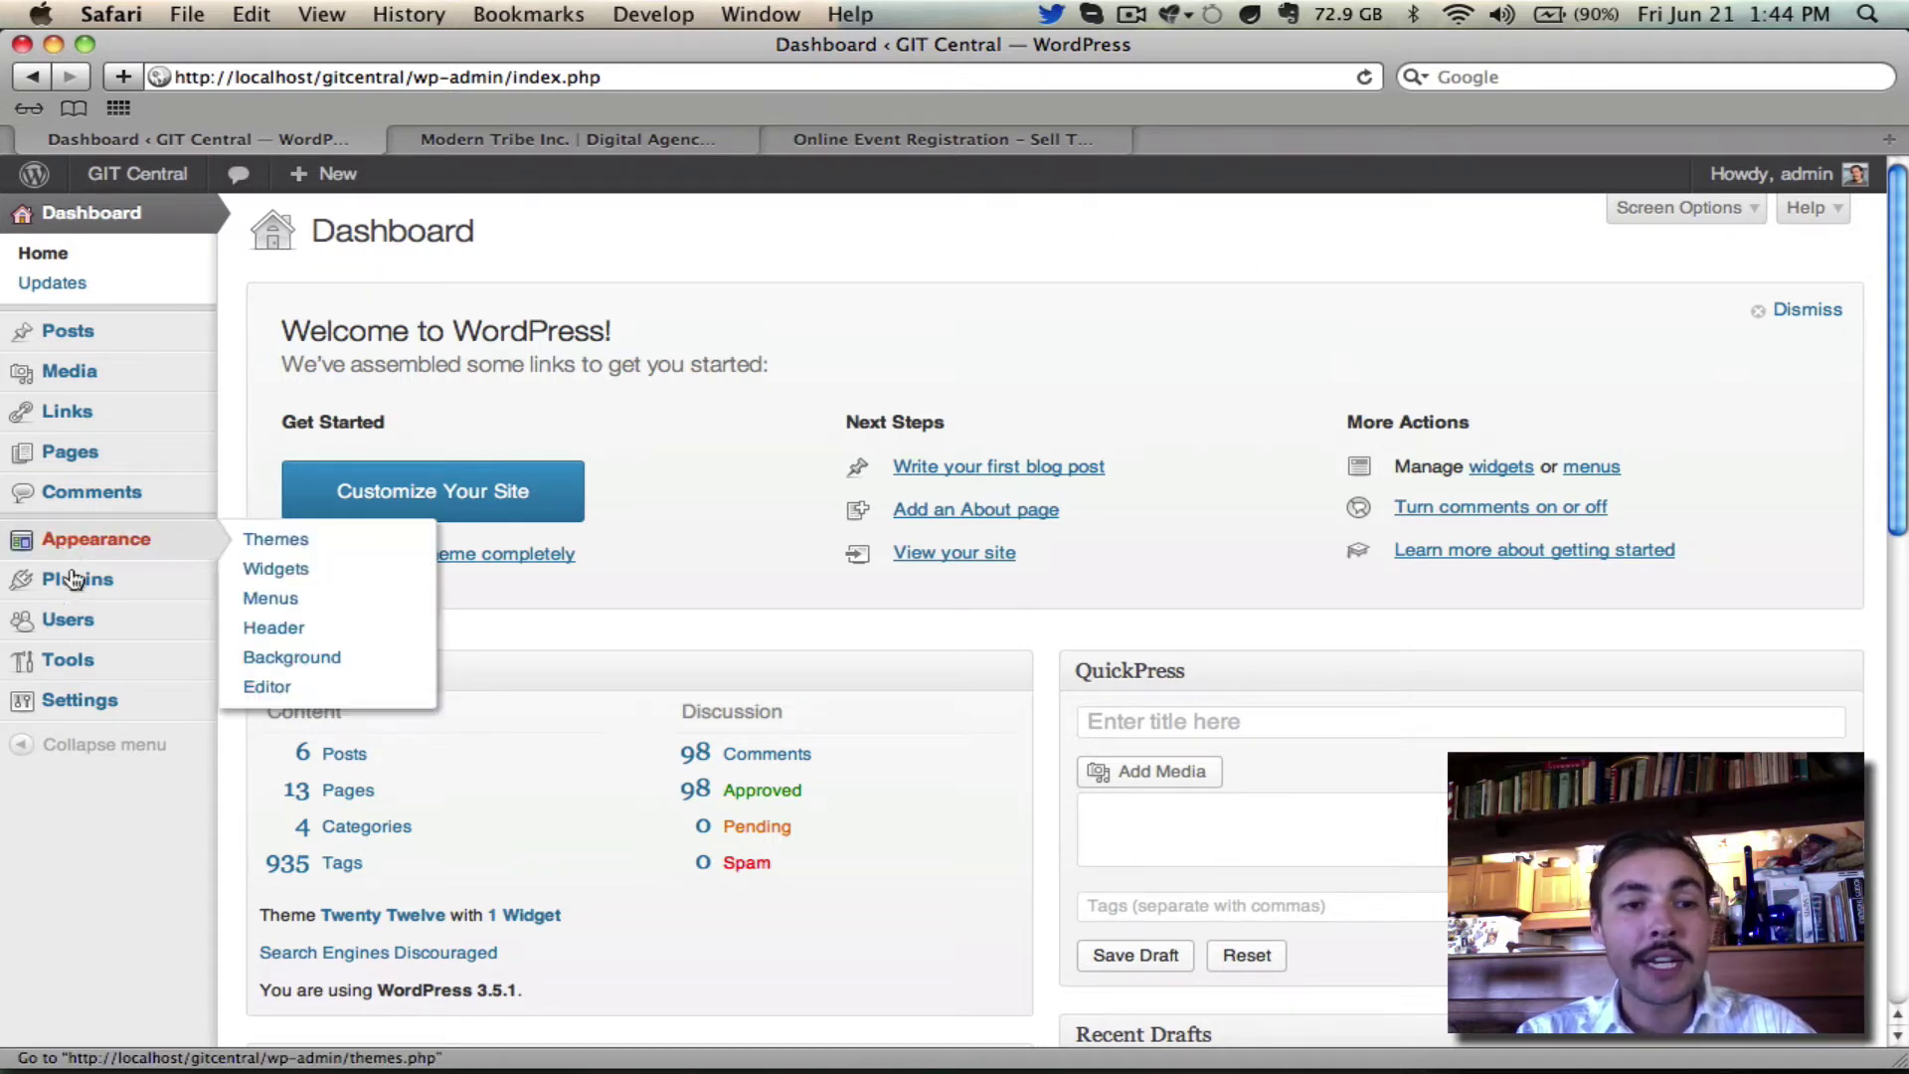
Upload and install the-events-calendar-eventbrite-tickets.1.0.5.zip through Plugins > Add New > Upload.
mouse_move(75, 585)
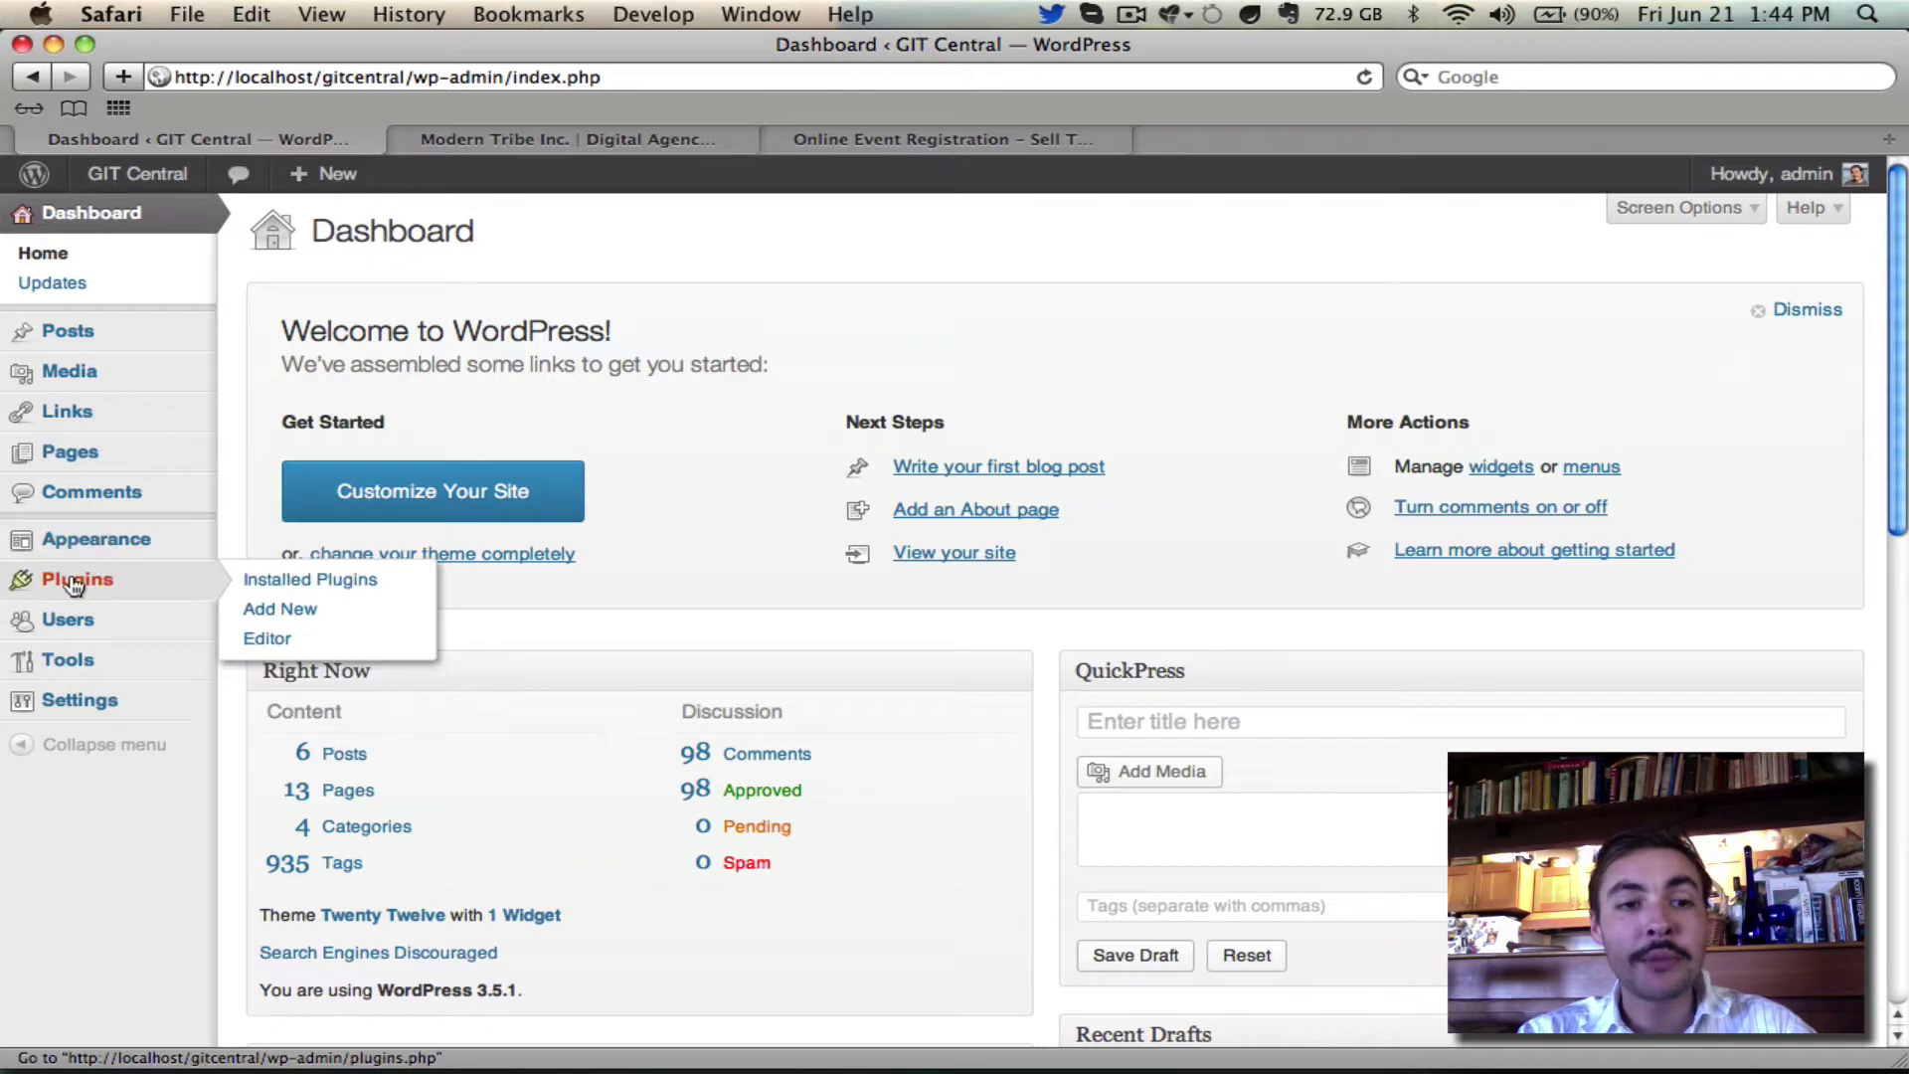
left_click(261, 607)
left_click(357, 279)
left_click(308, 429)
left_click(664, 249)
double_click(664, 247)
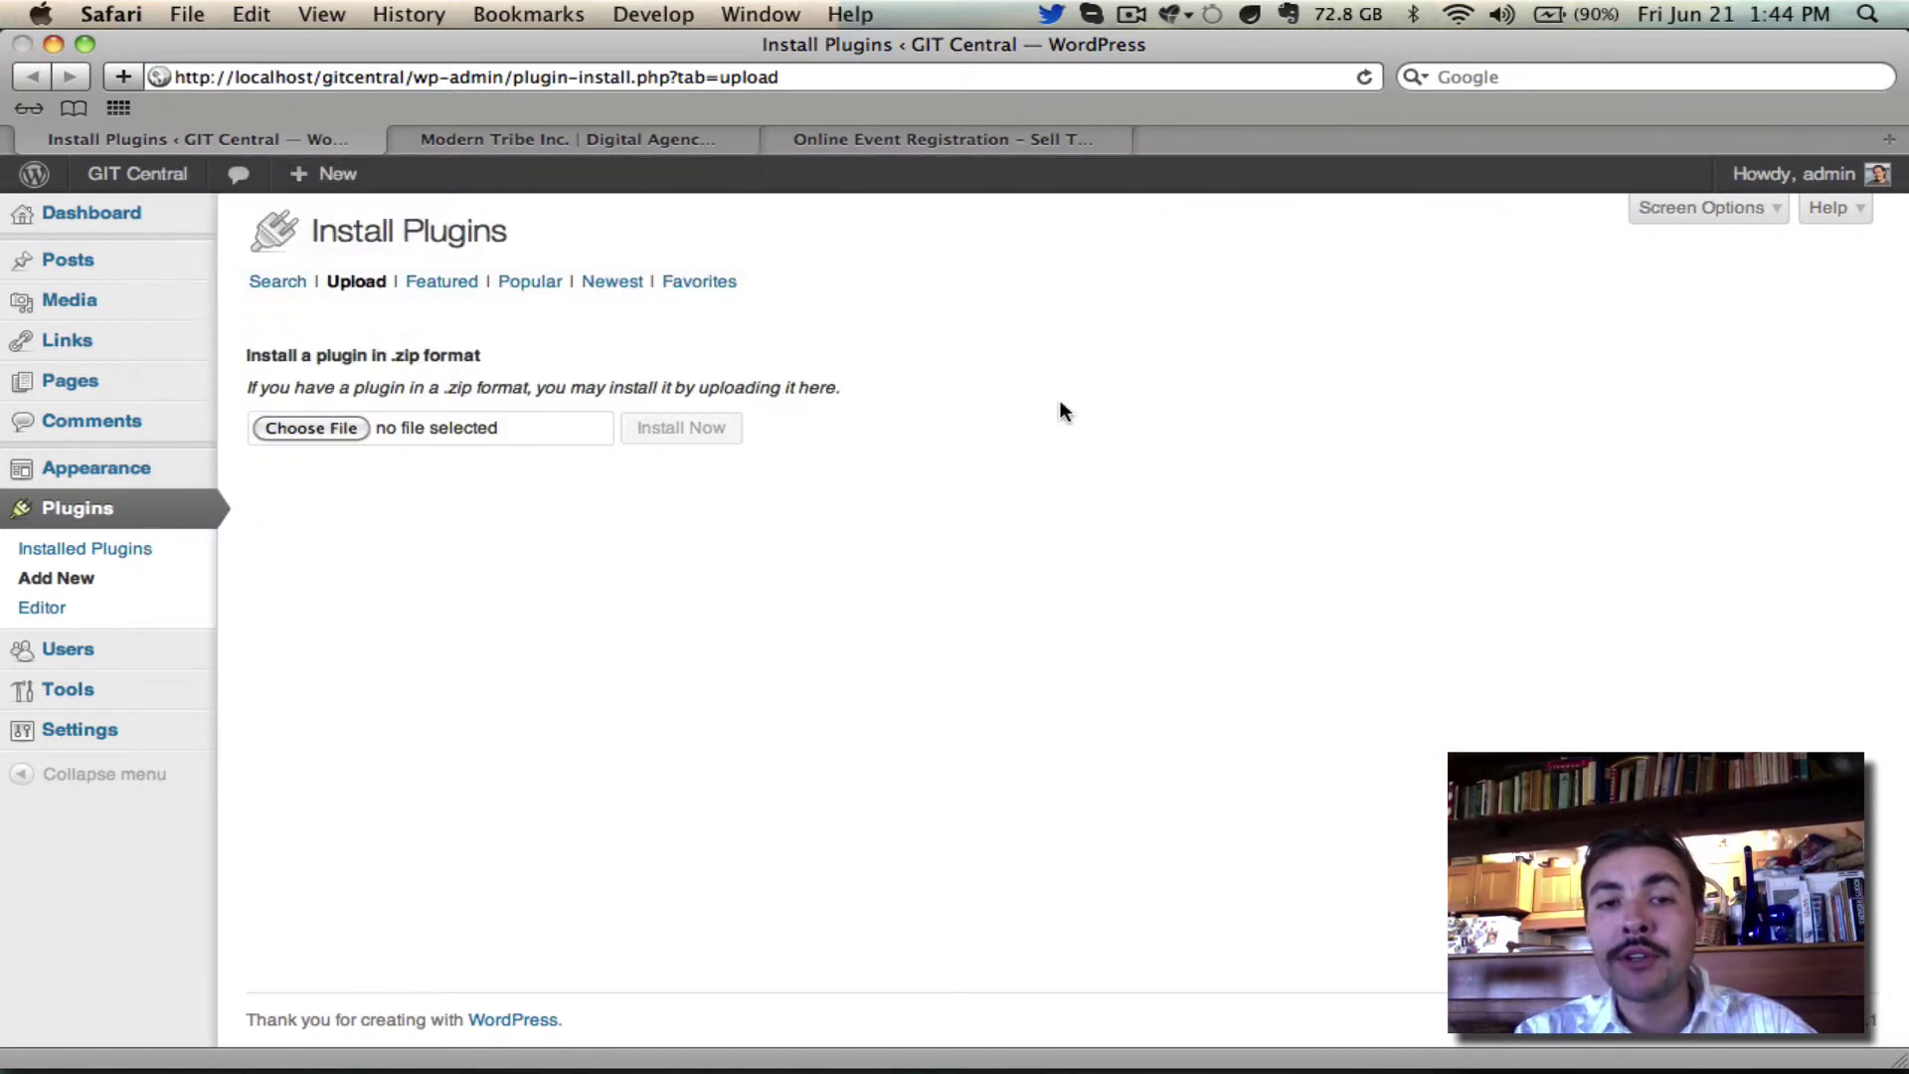
left_click(697, 426)
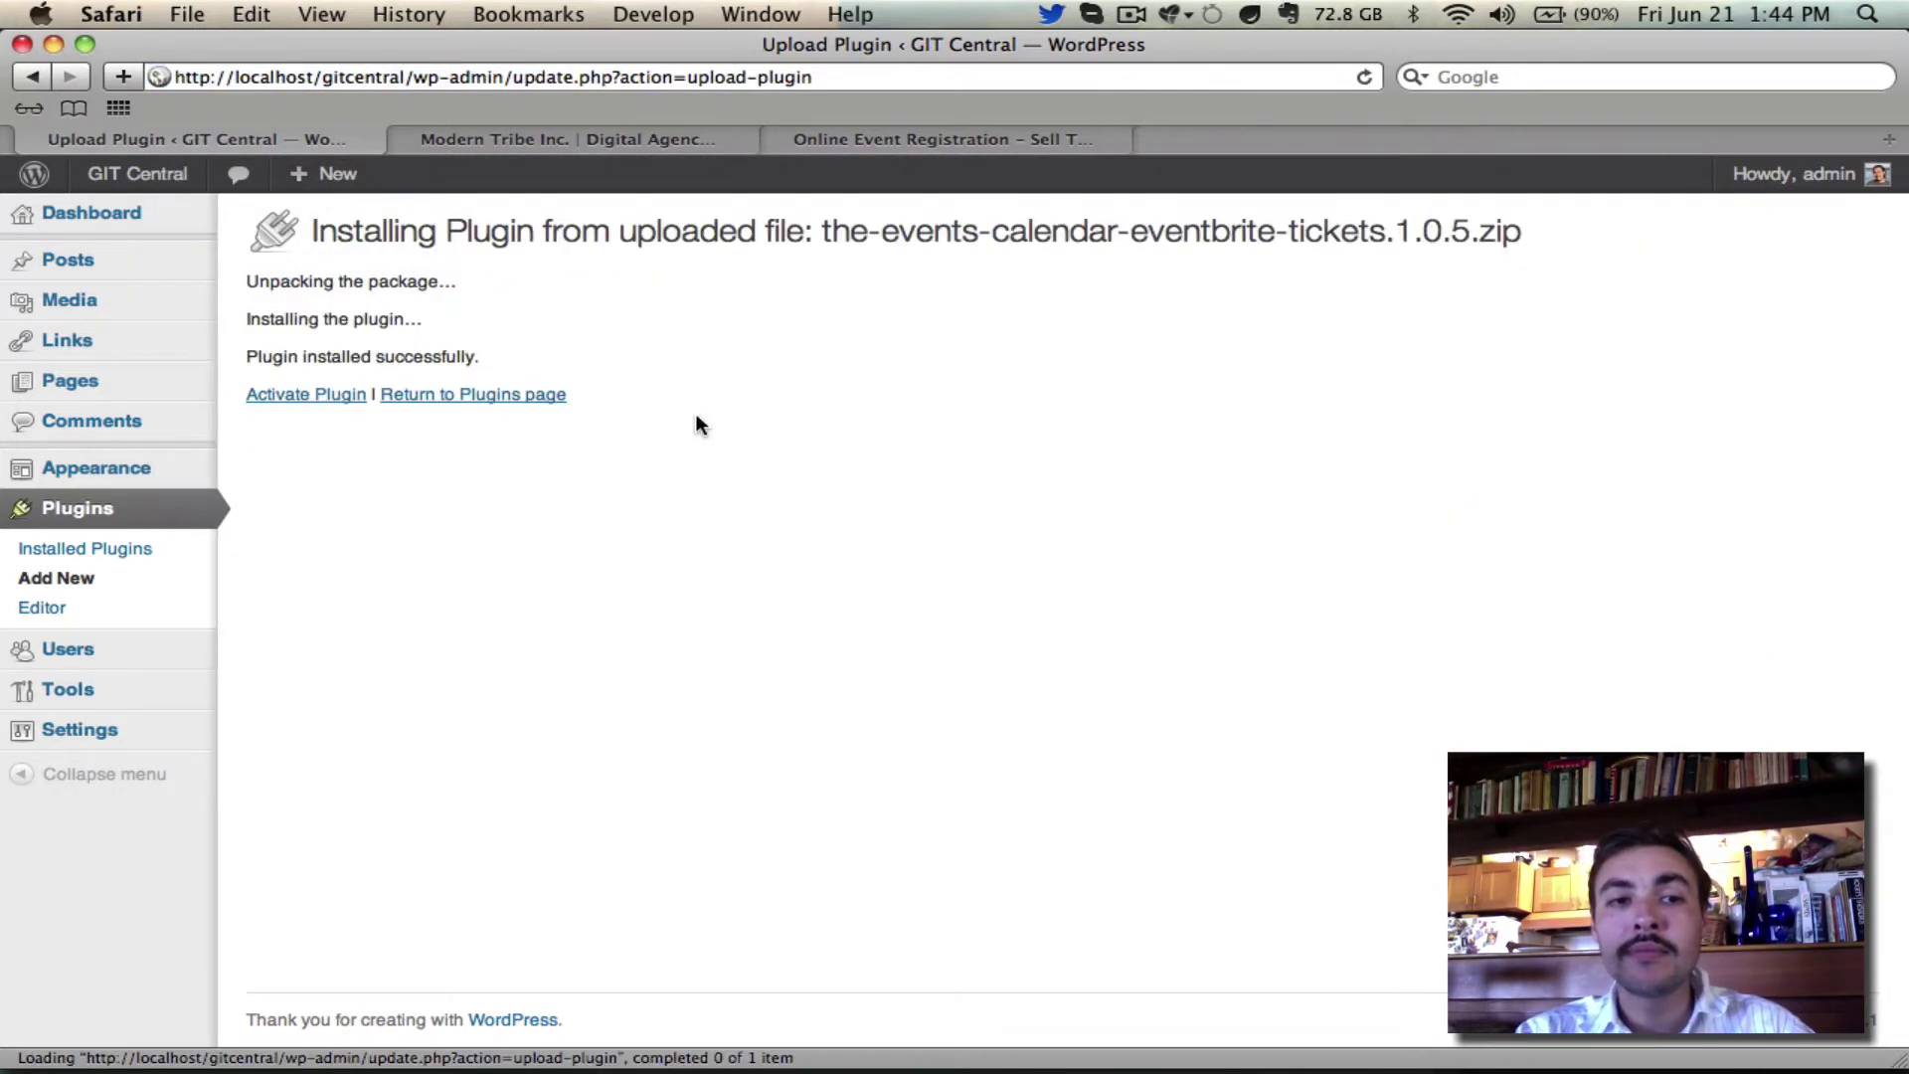
Activate Eventbrite Tickets, then activate The Events Calendar 2.0.11 from the Plugins list.
left_click(340, 395)
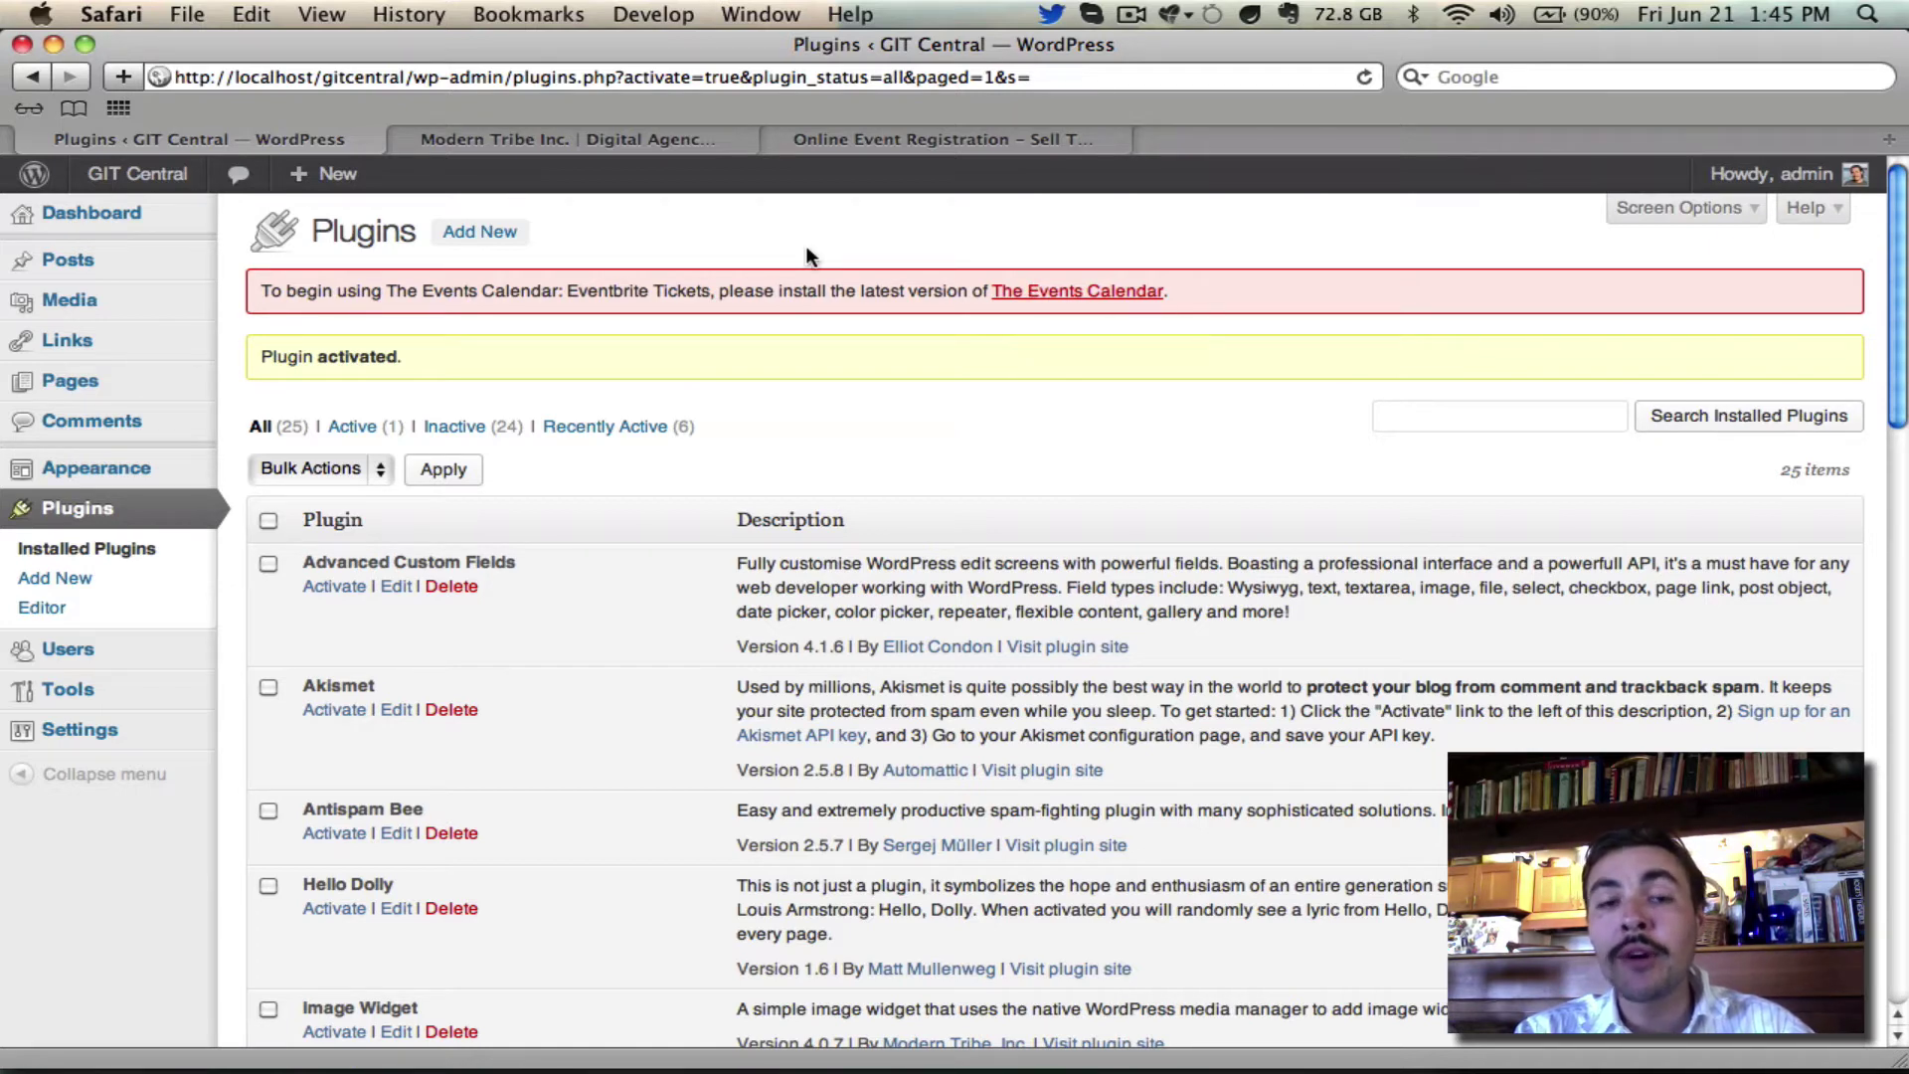
scroll(805, 256, "down", 15)
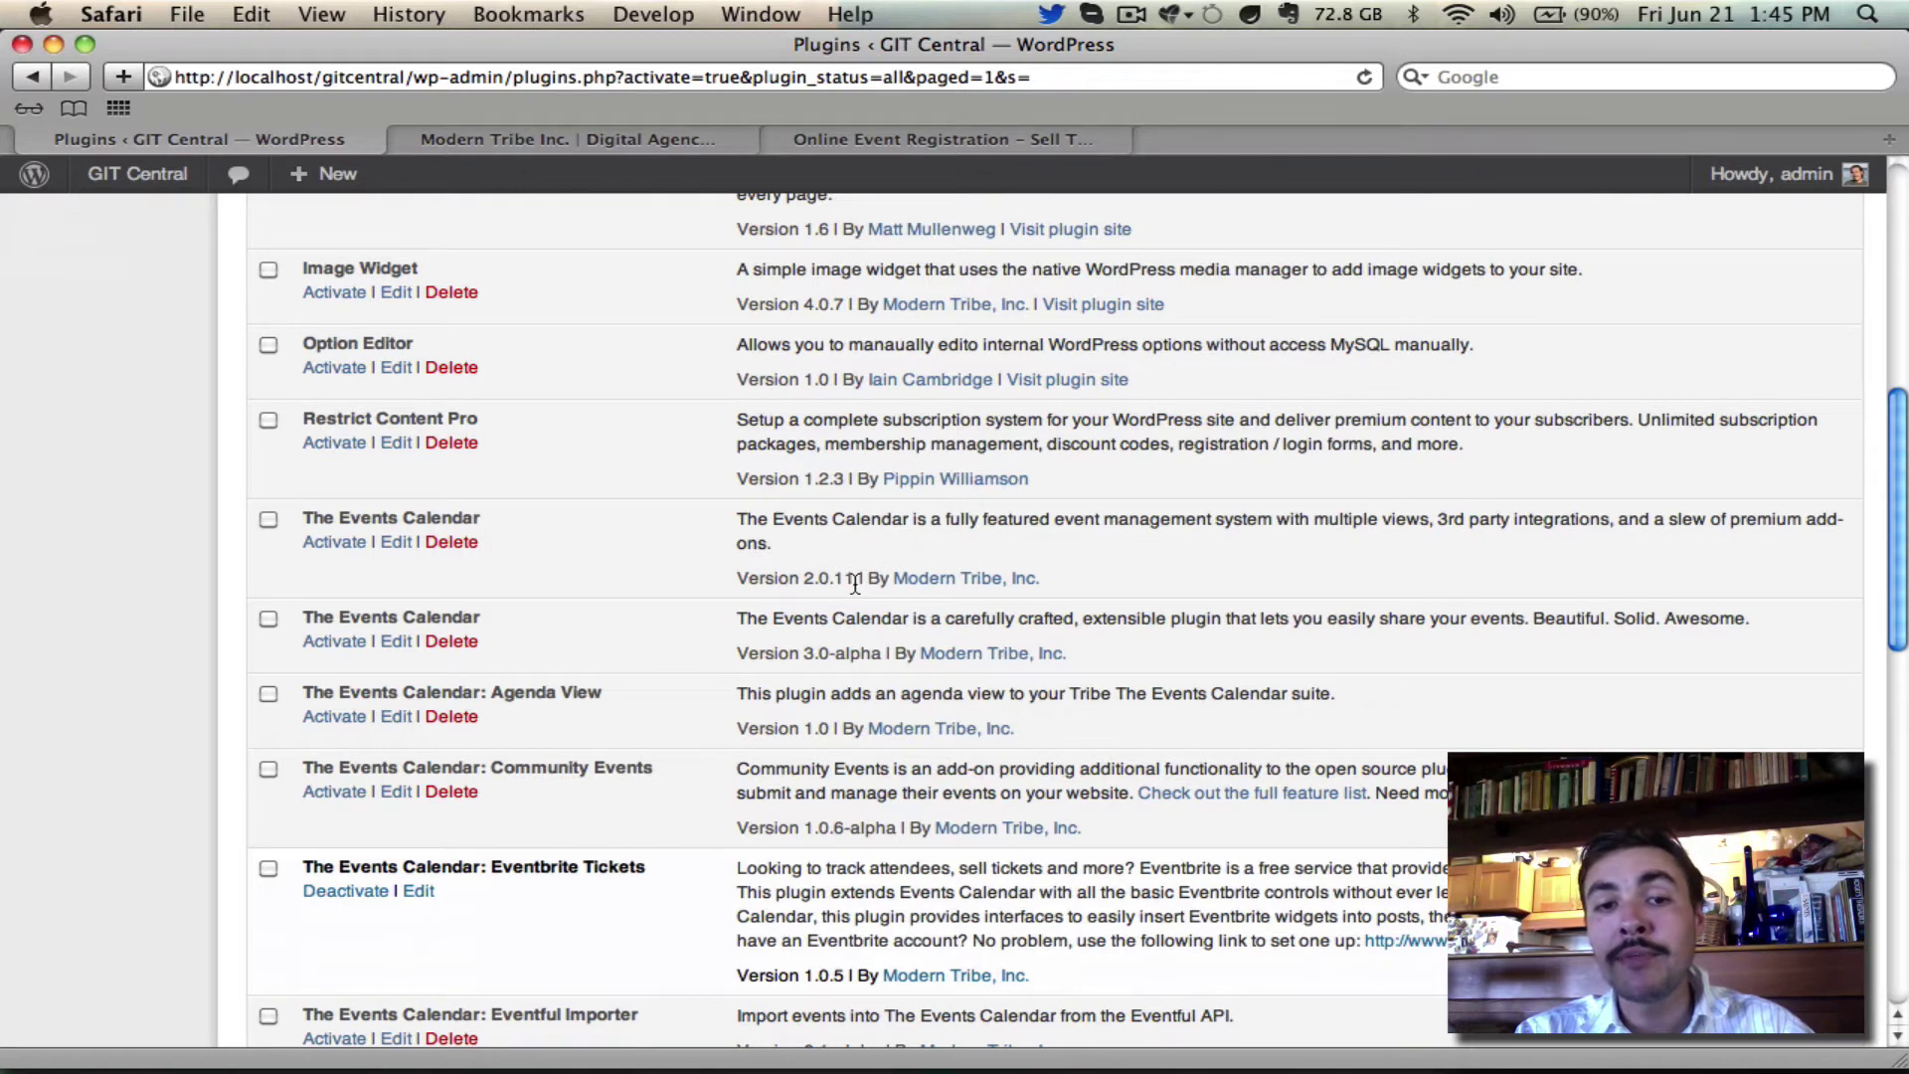
left_click(332, 542)
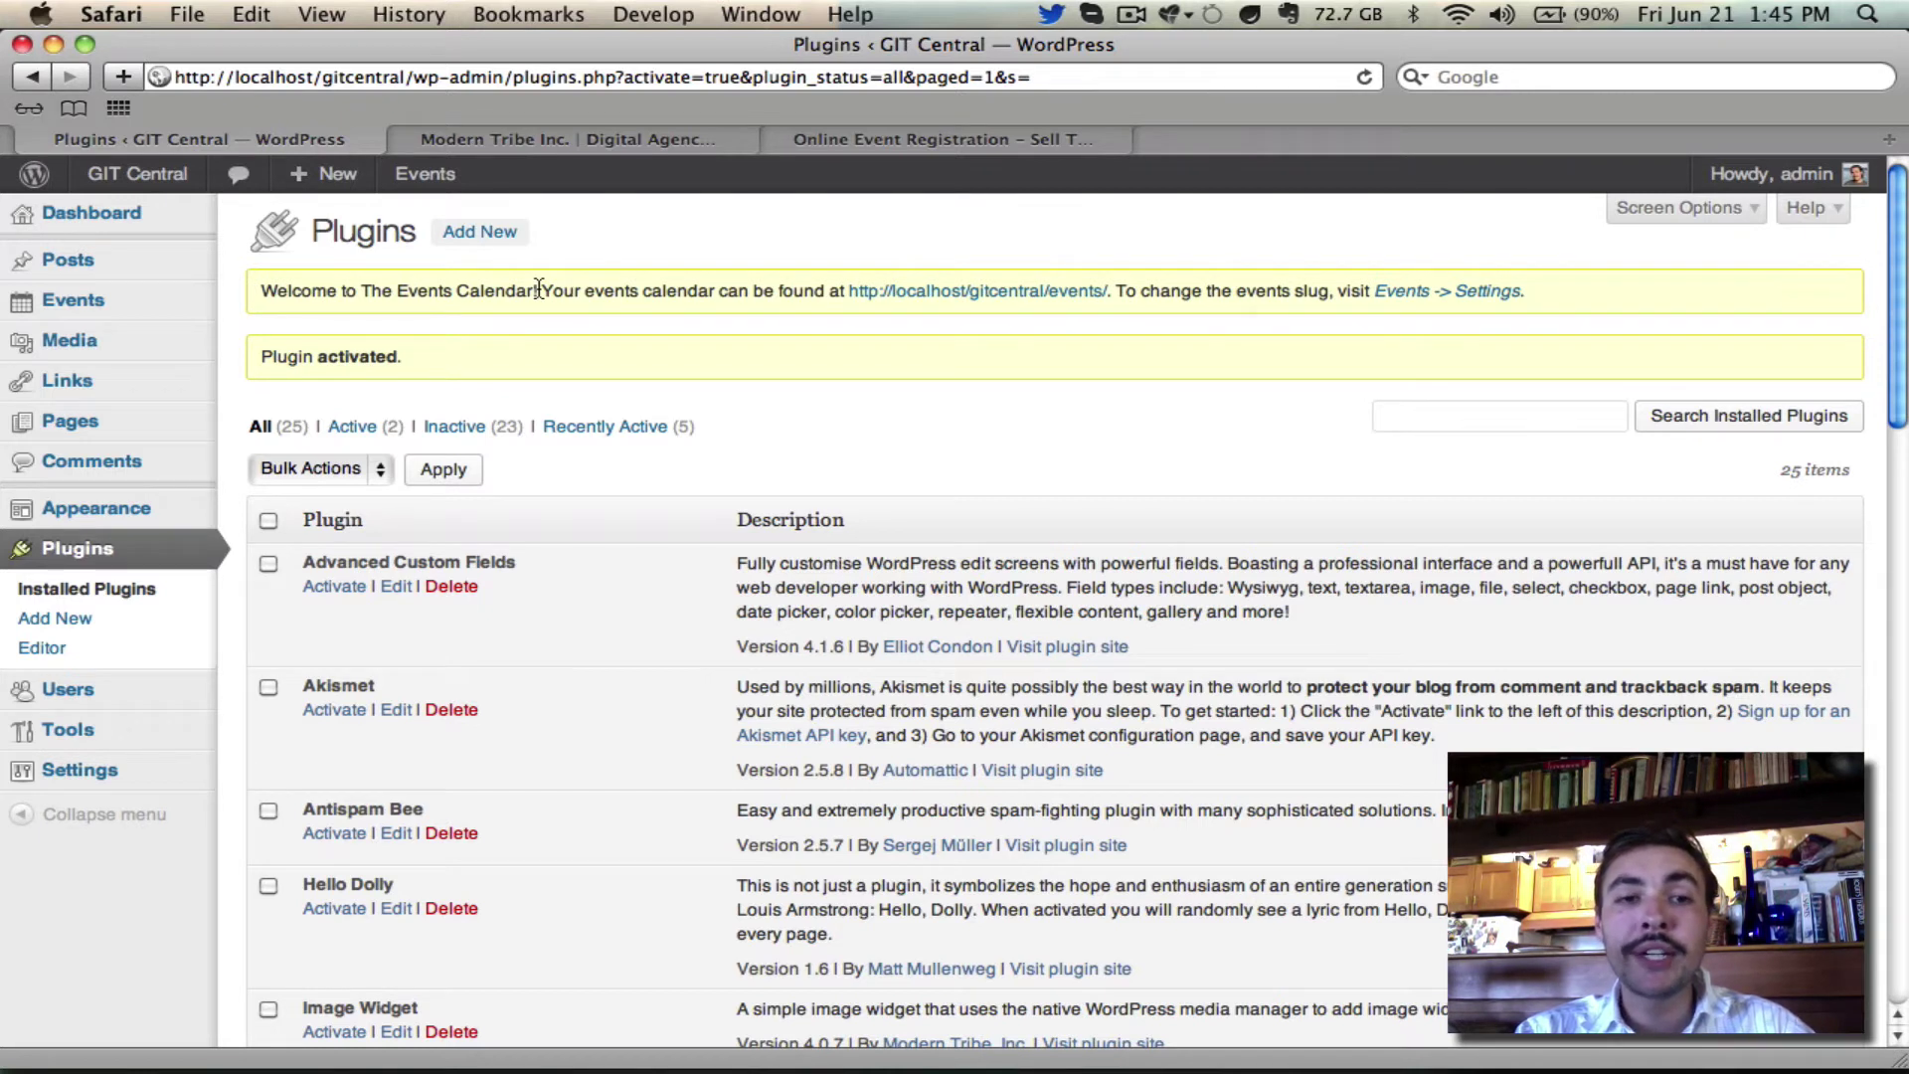
Open the Licenses tab of The Events Calendar settings to reach the empty Eventbrite Tickets key field.
mouse_move(75, 300)
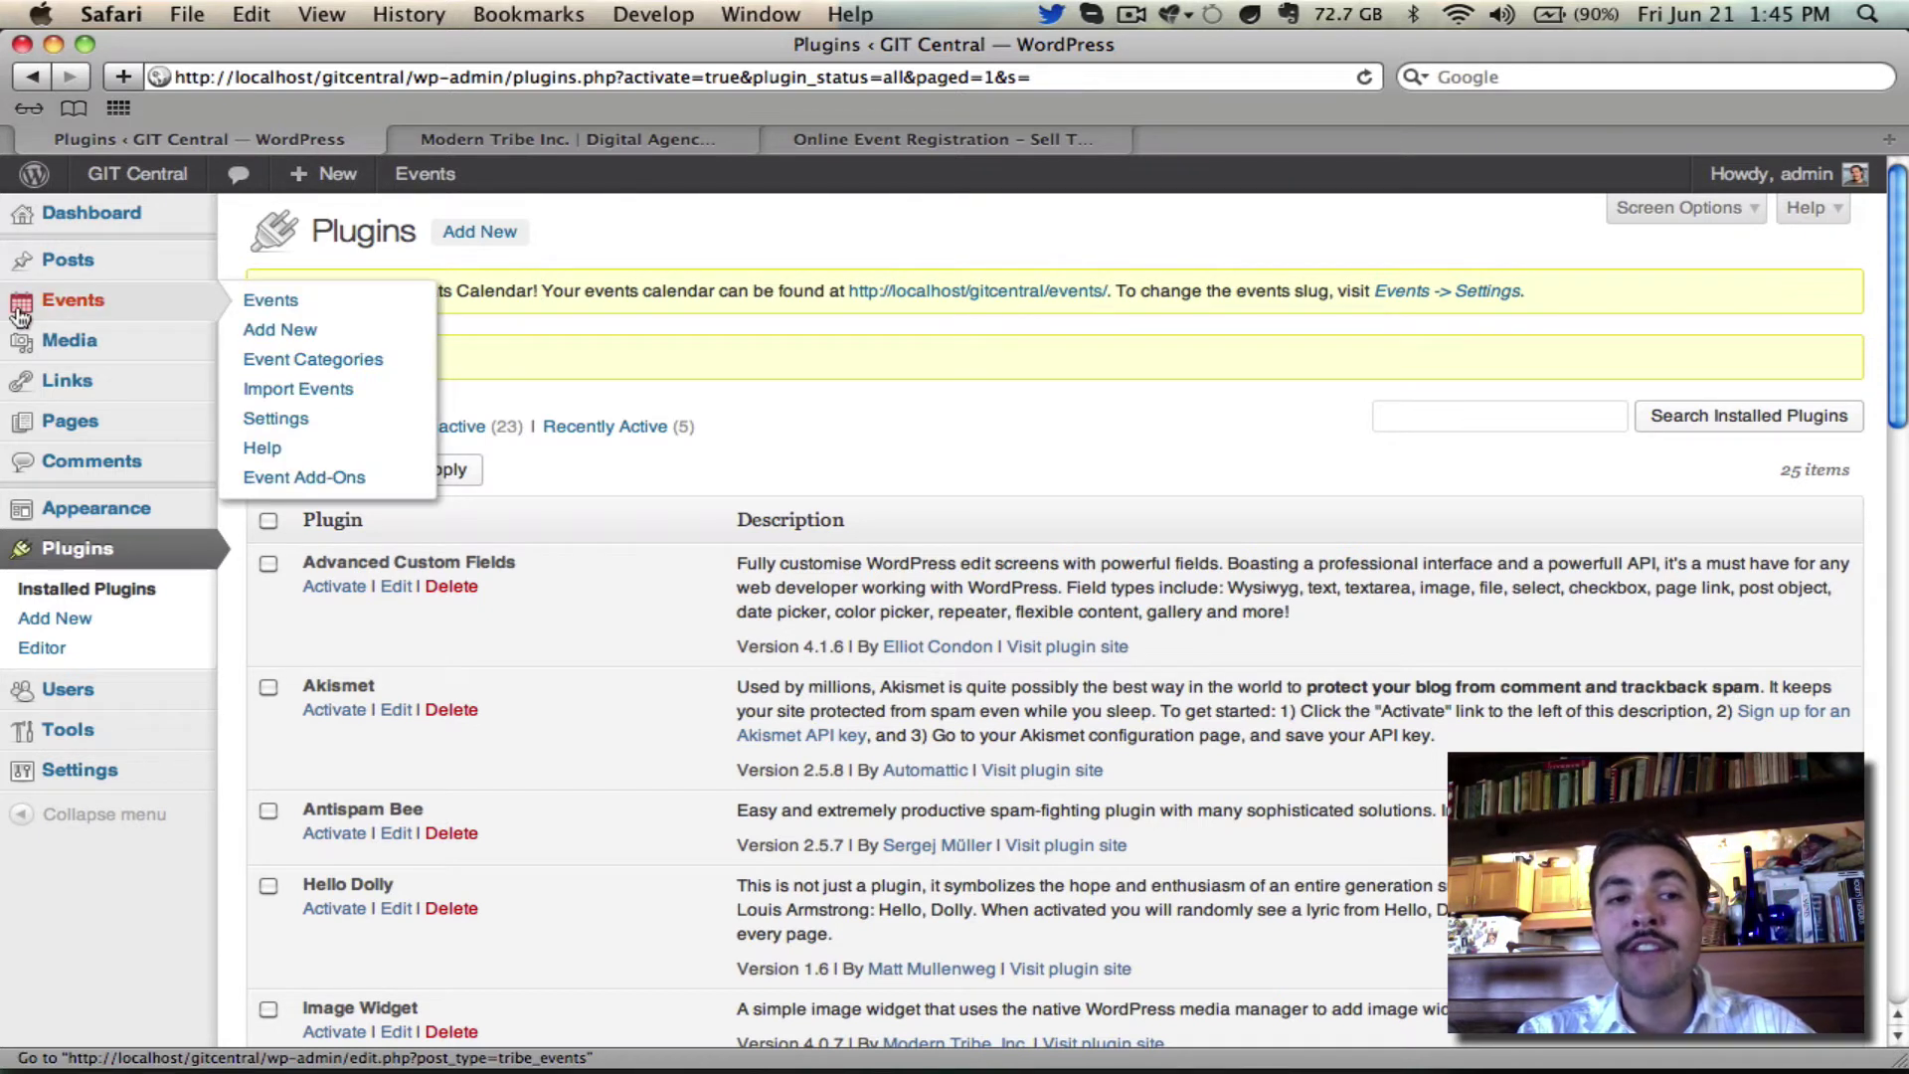
left_click(268, 415)
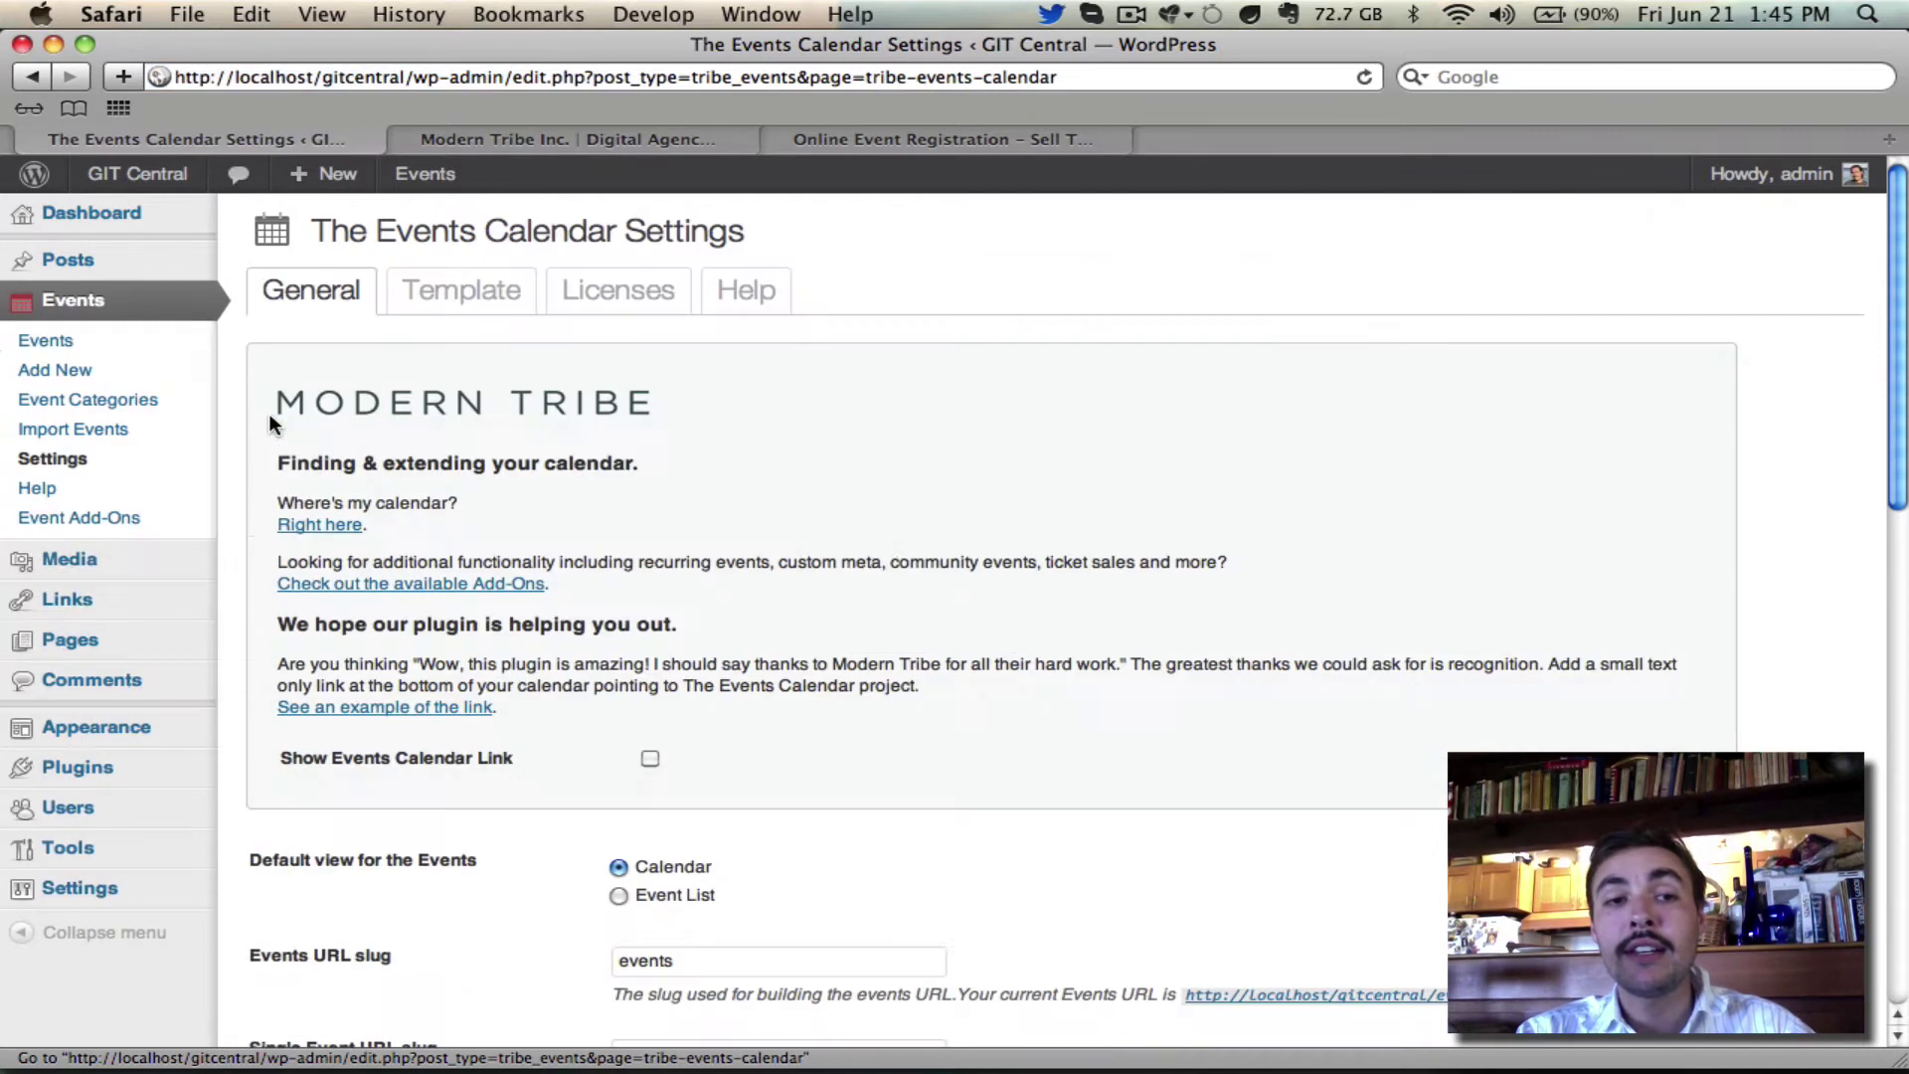
left_click(608, 287)
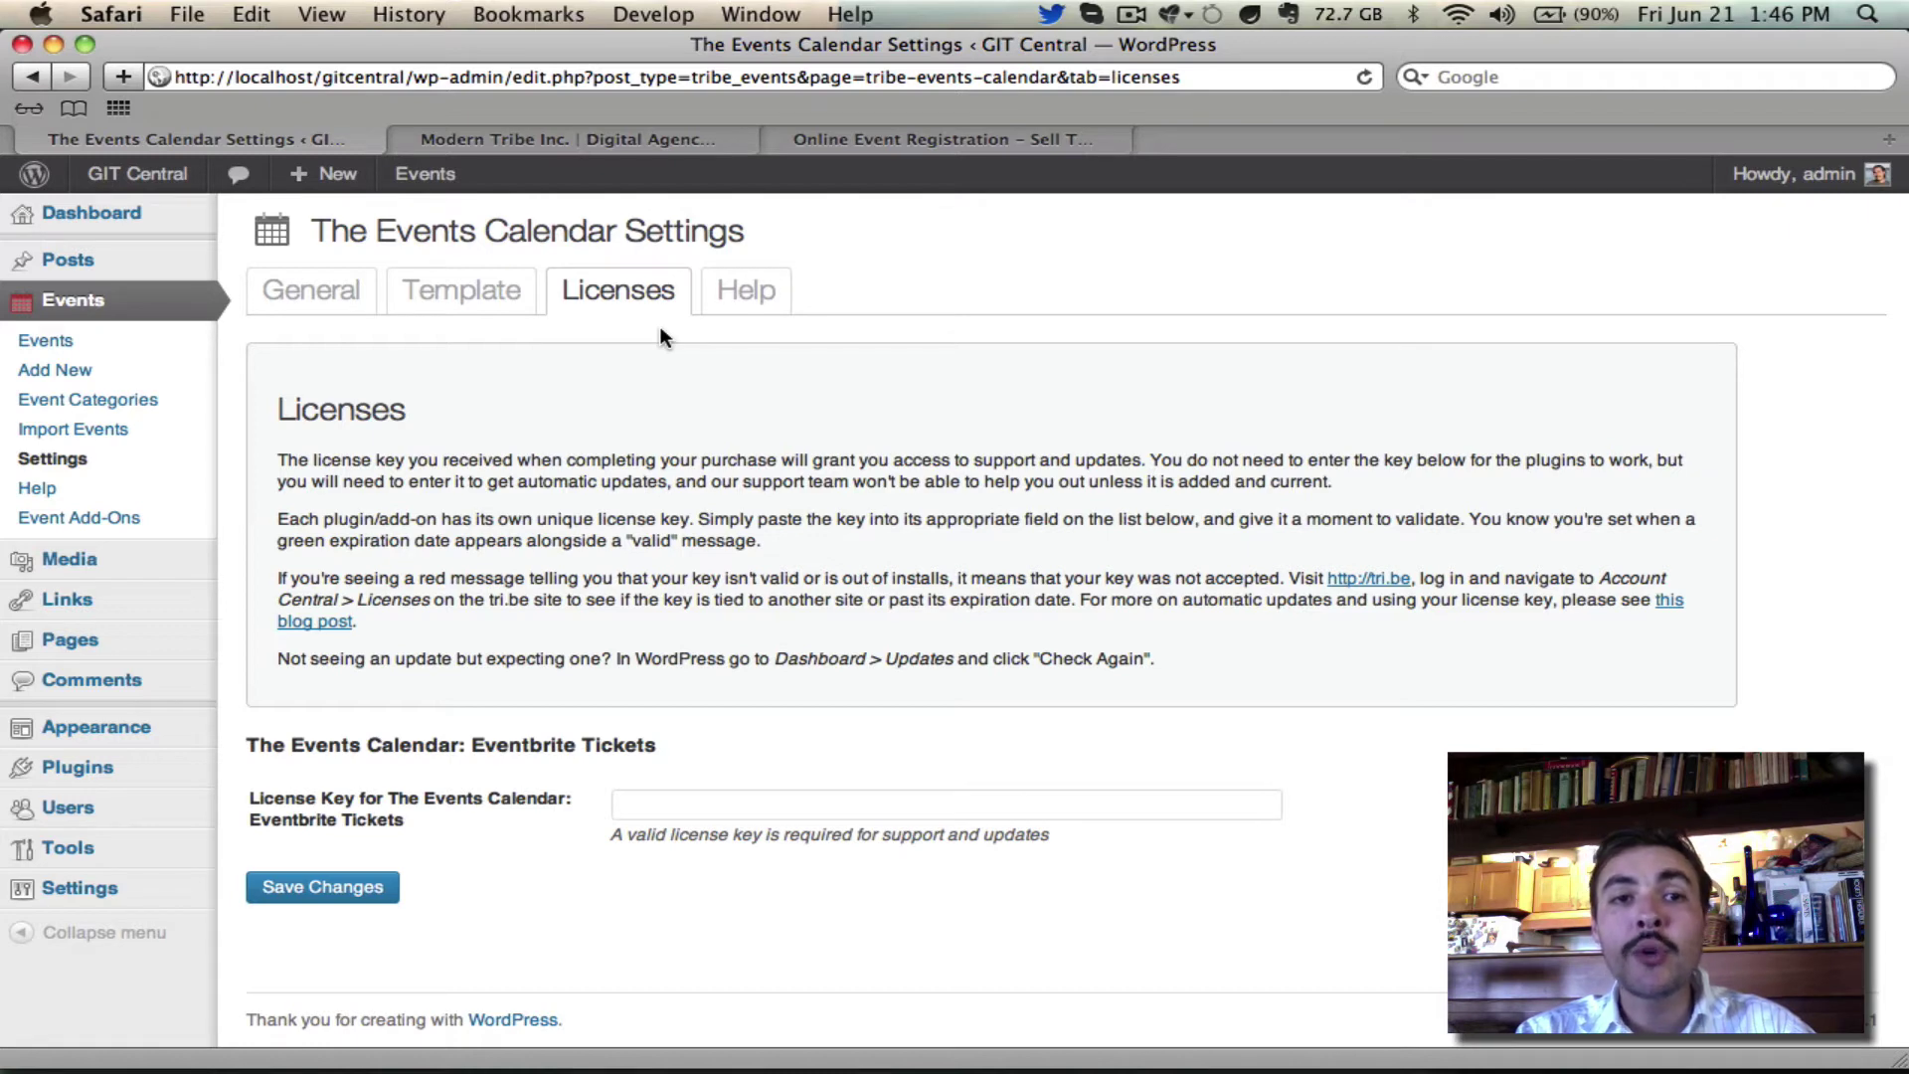
On tri.be, open Account Central's License Keys page and select the Eventbrite Tickets license key.
left_click(588, 129)
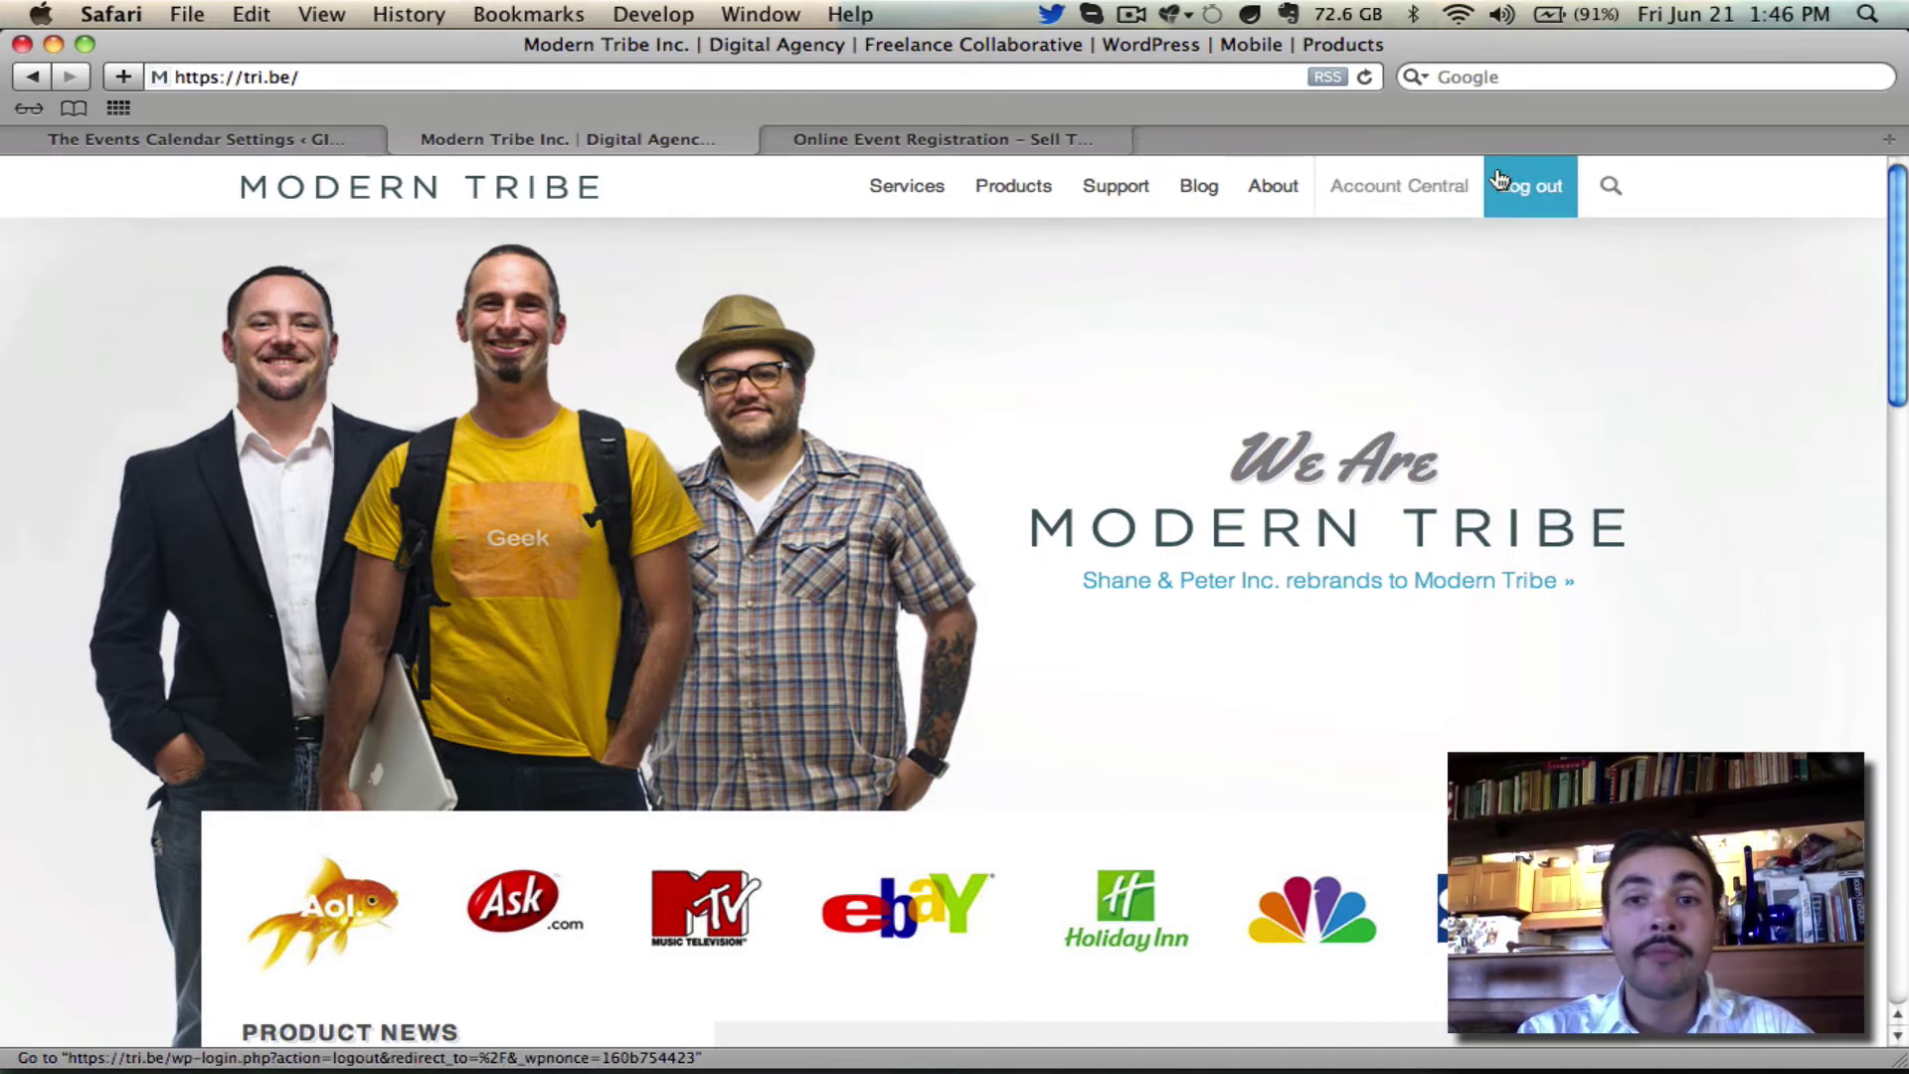
mouse_move(1404, 204)
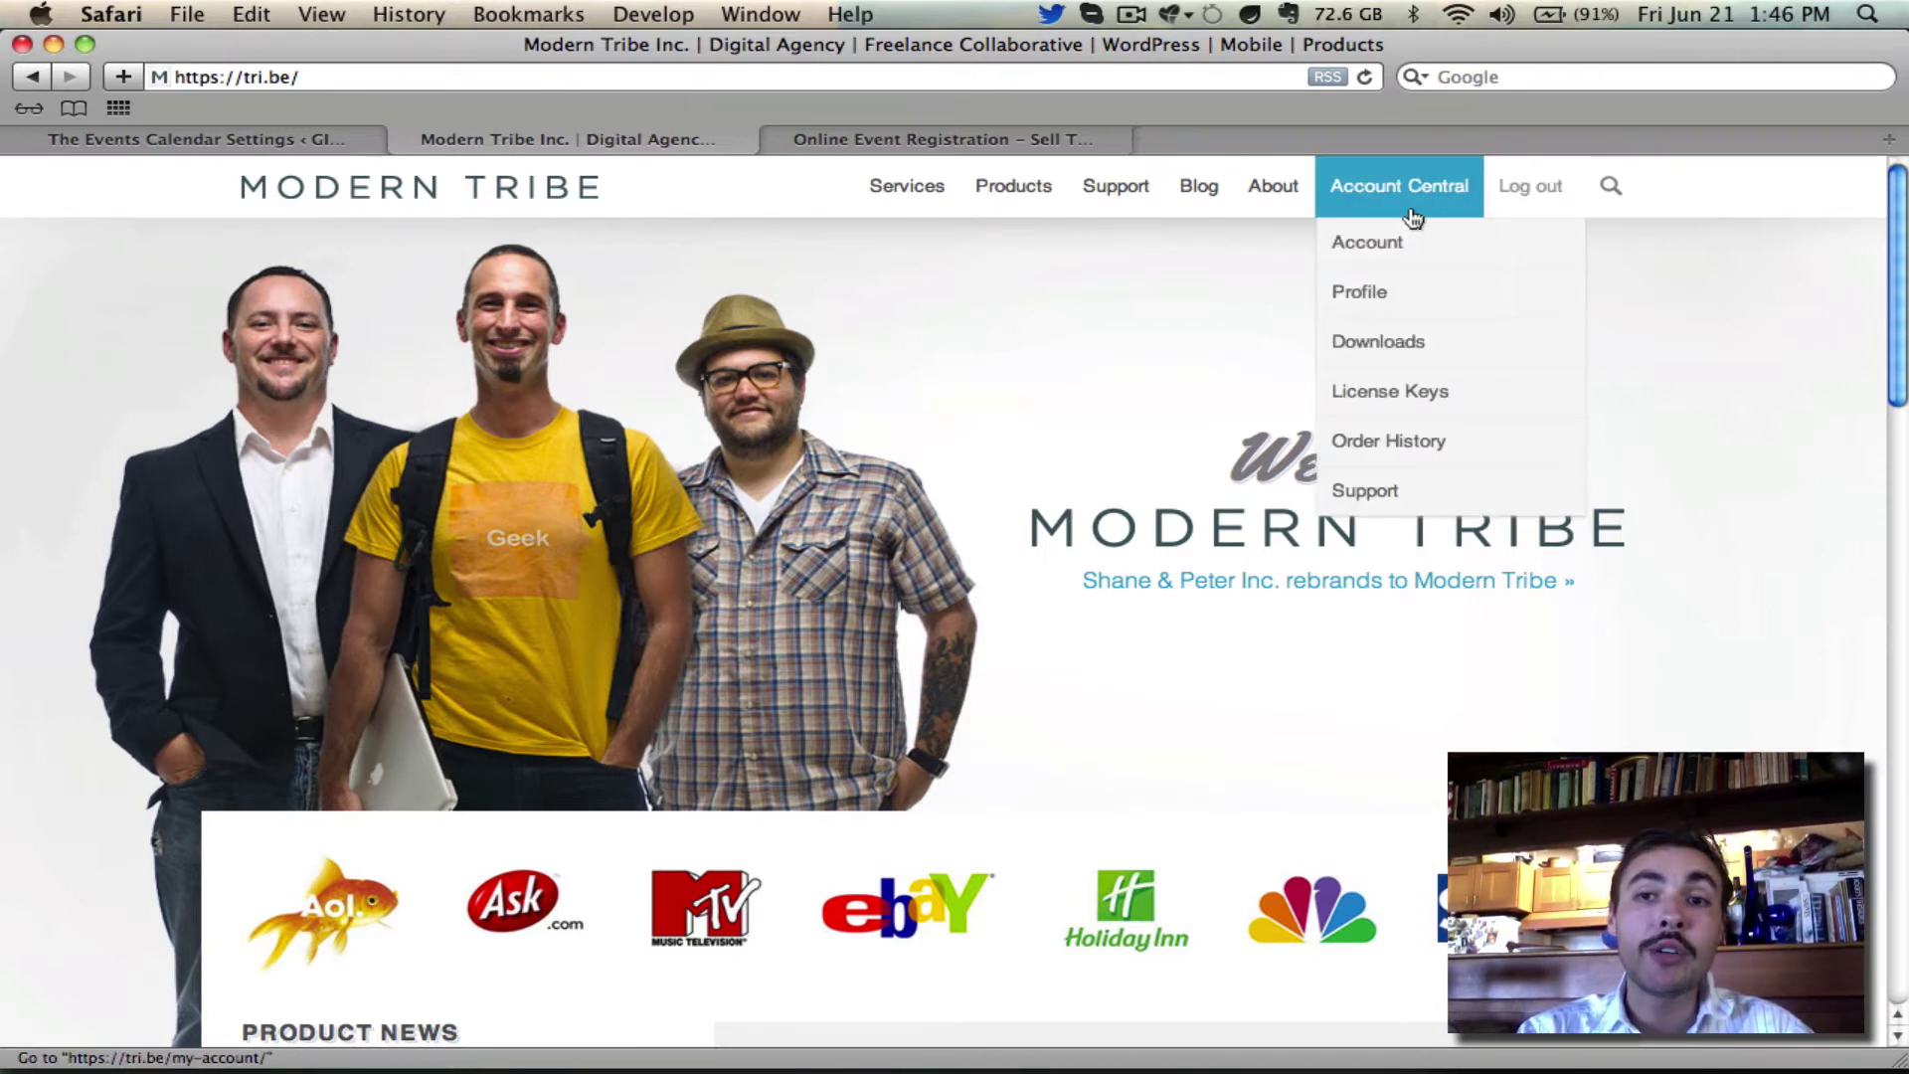
left_click(1366, 395)
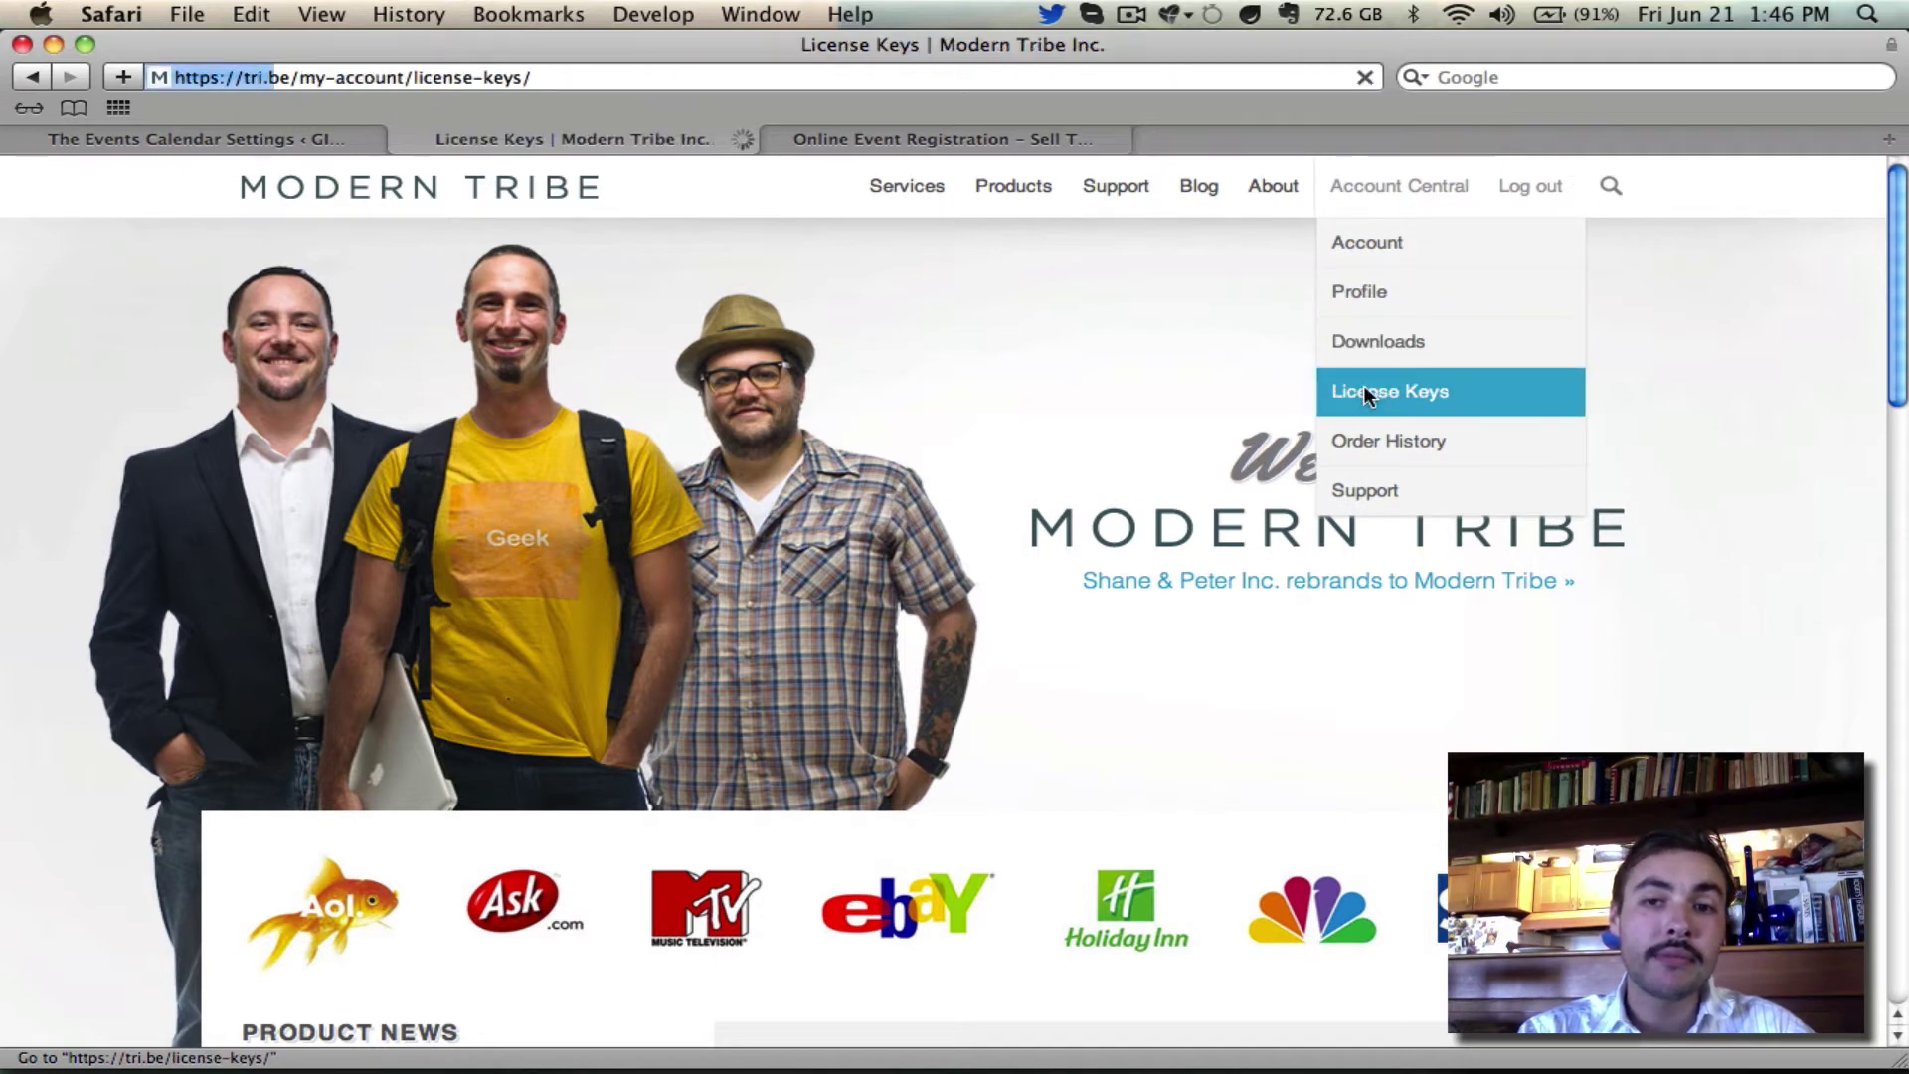
scroll(1042, 381, "down", 3)
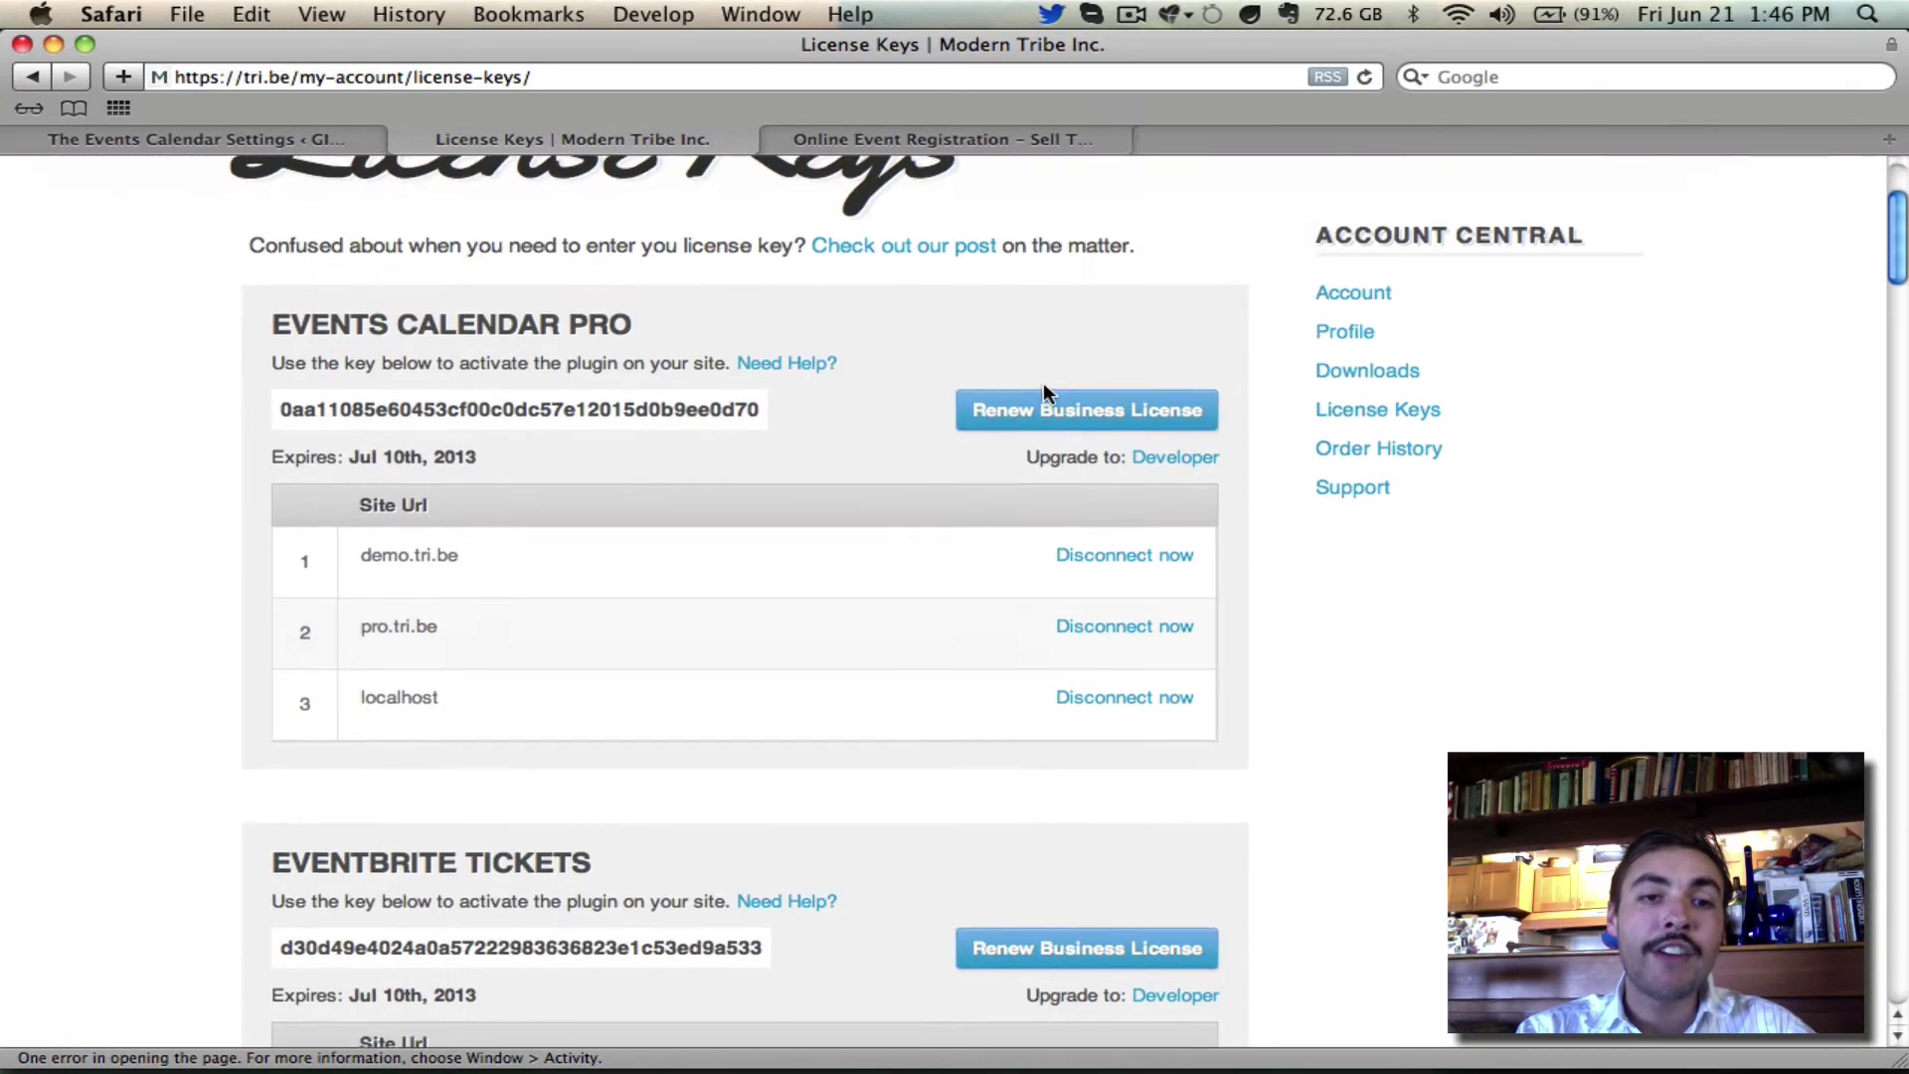
scroll(1044, 392, "down", 5)
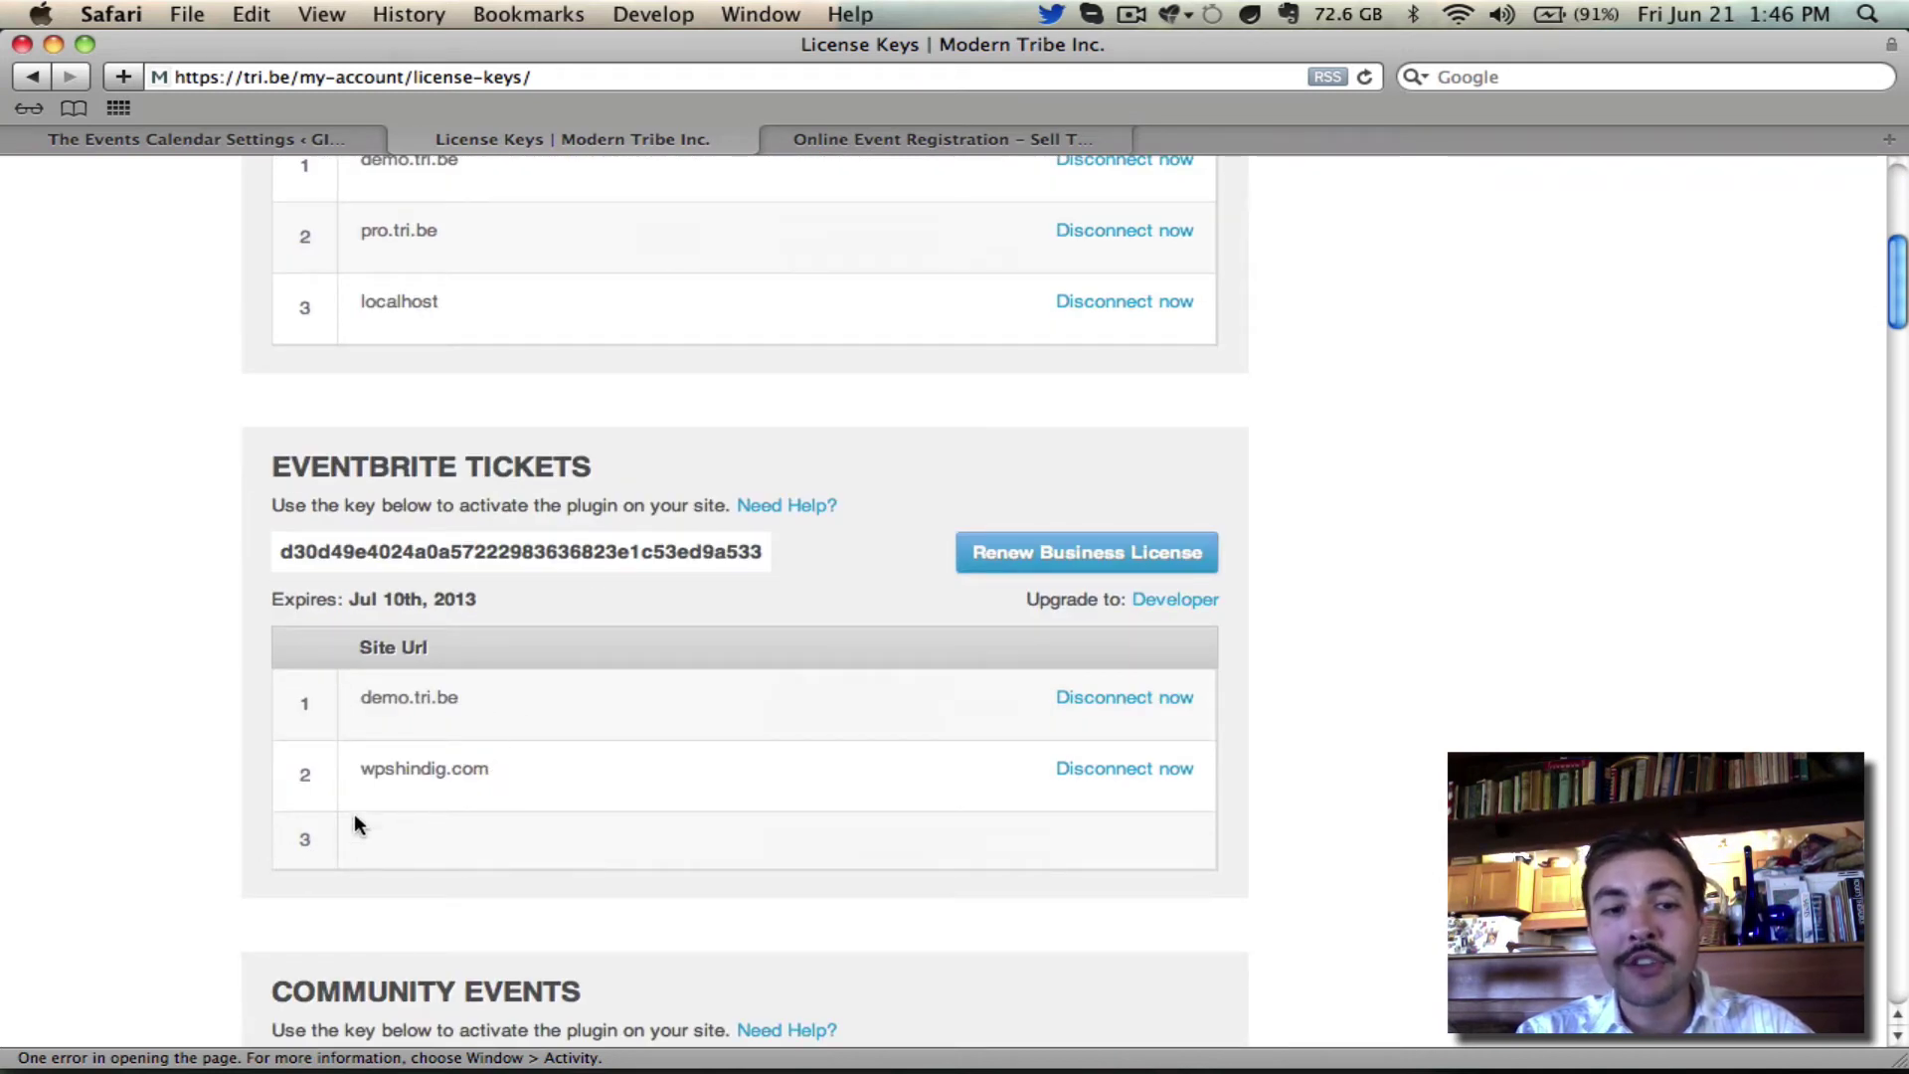
double_click(481, 551)
key("super+c")
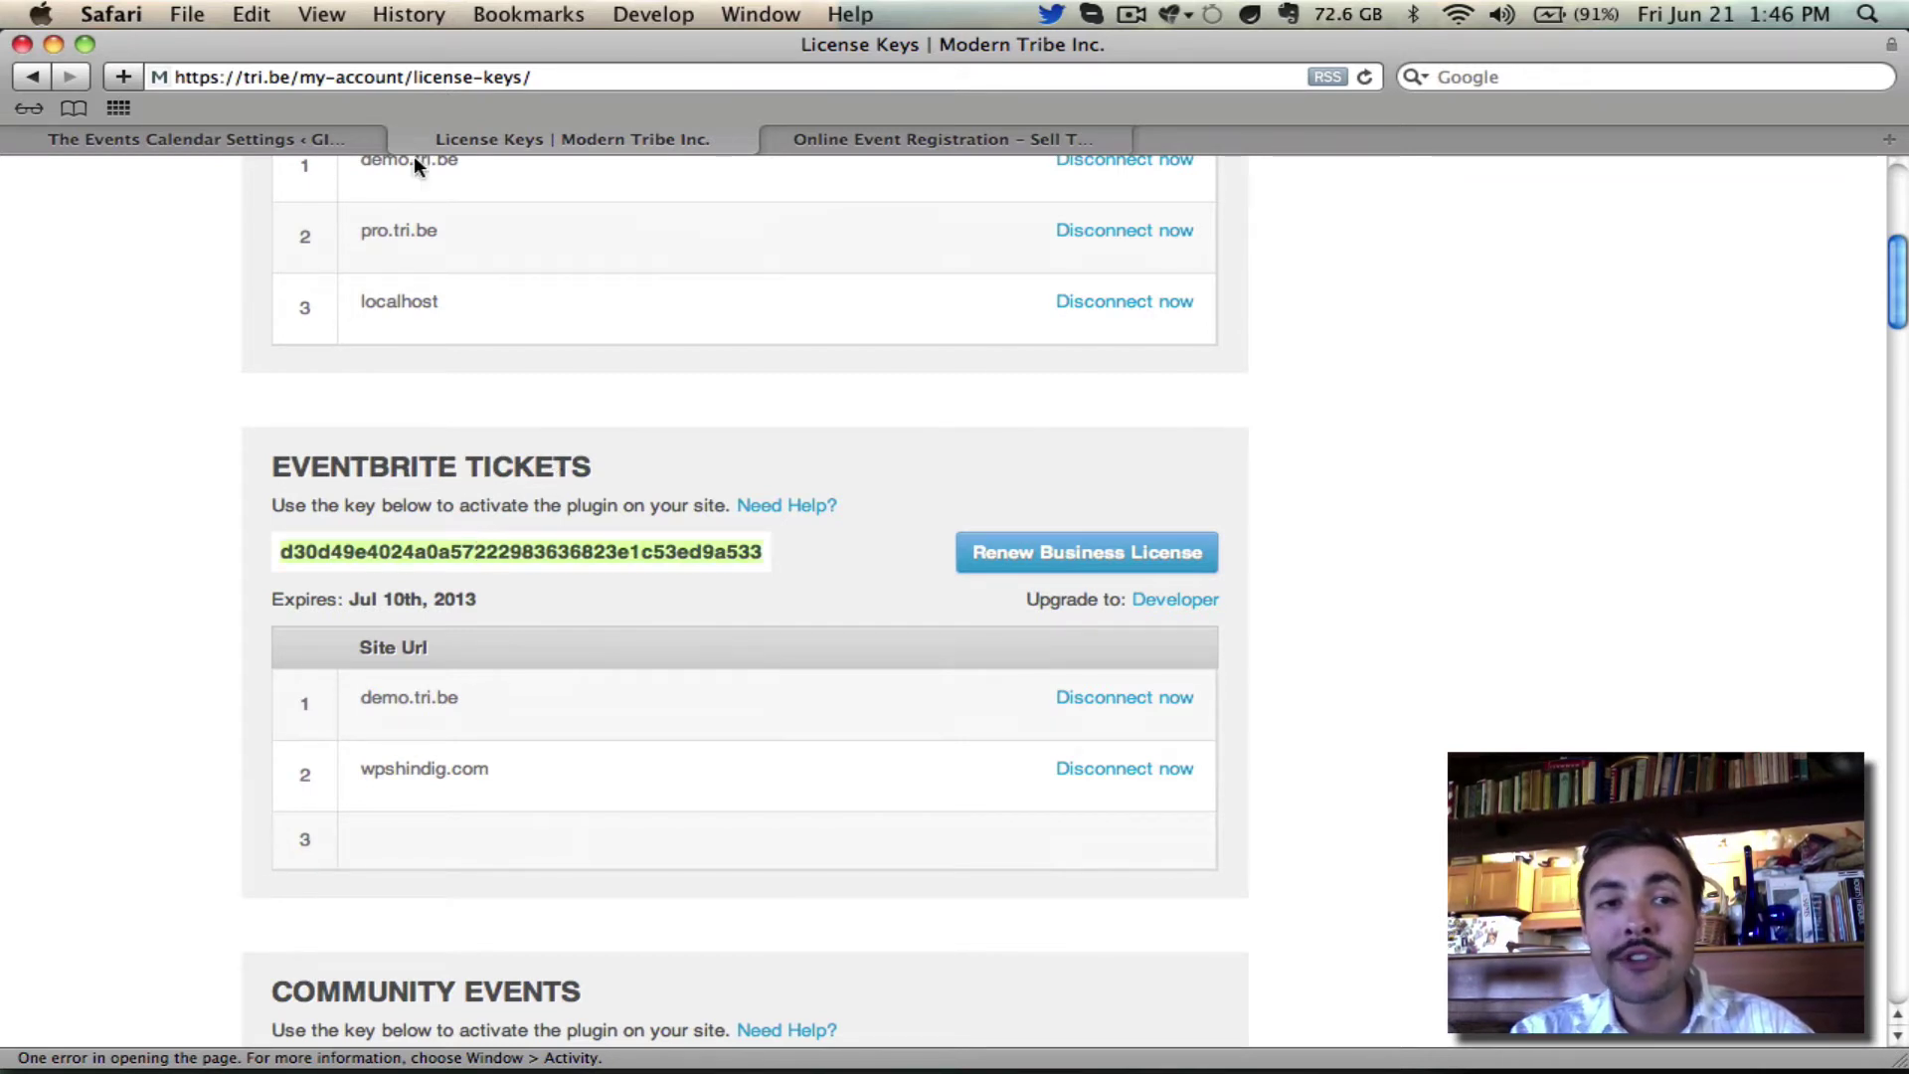
Paste the Eventbrite Tickets license key into its WordPress field and save the license settings.
left_click(163, 135)
left_click(659, 803)
key("super+v")
key("super+l")
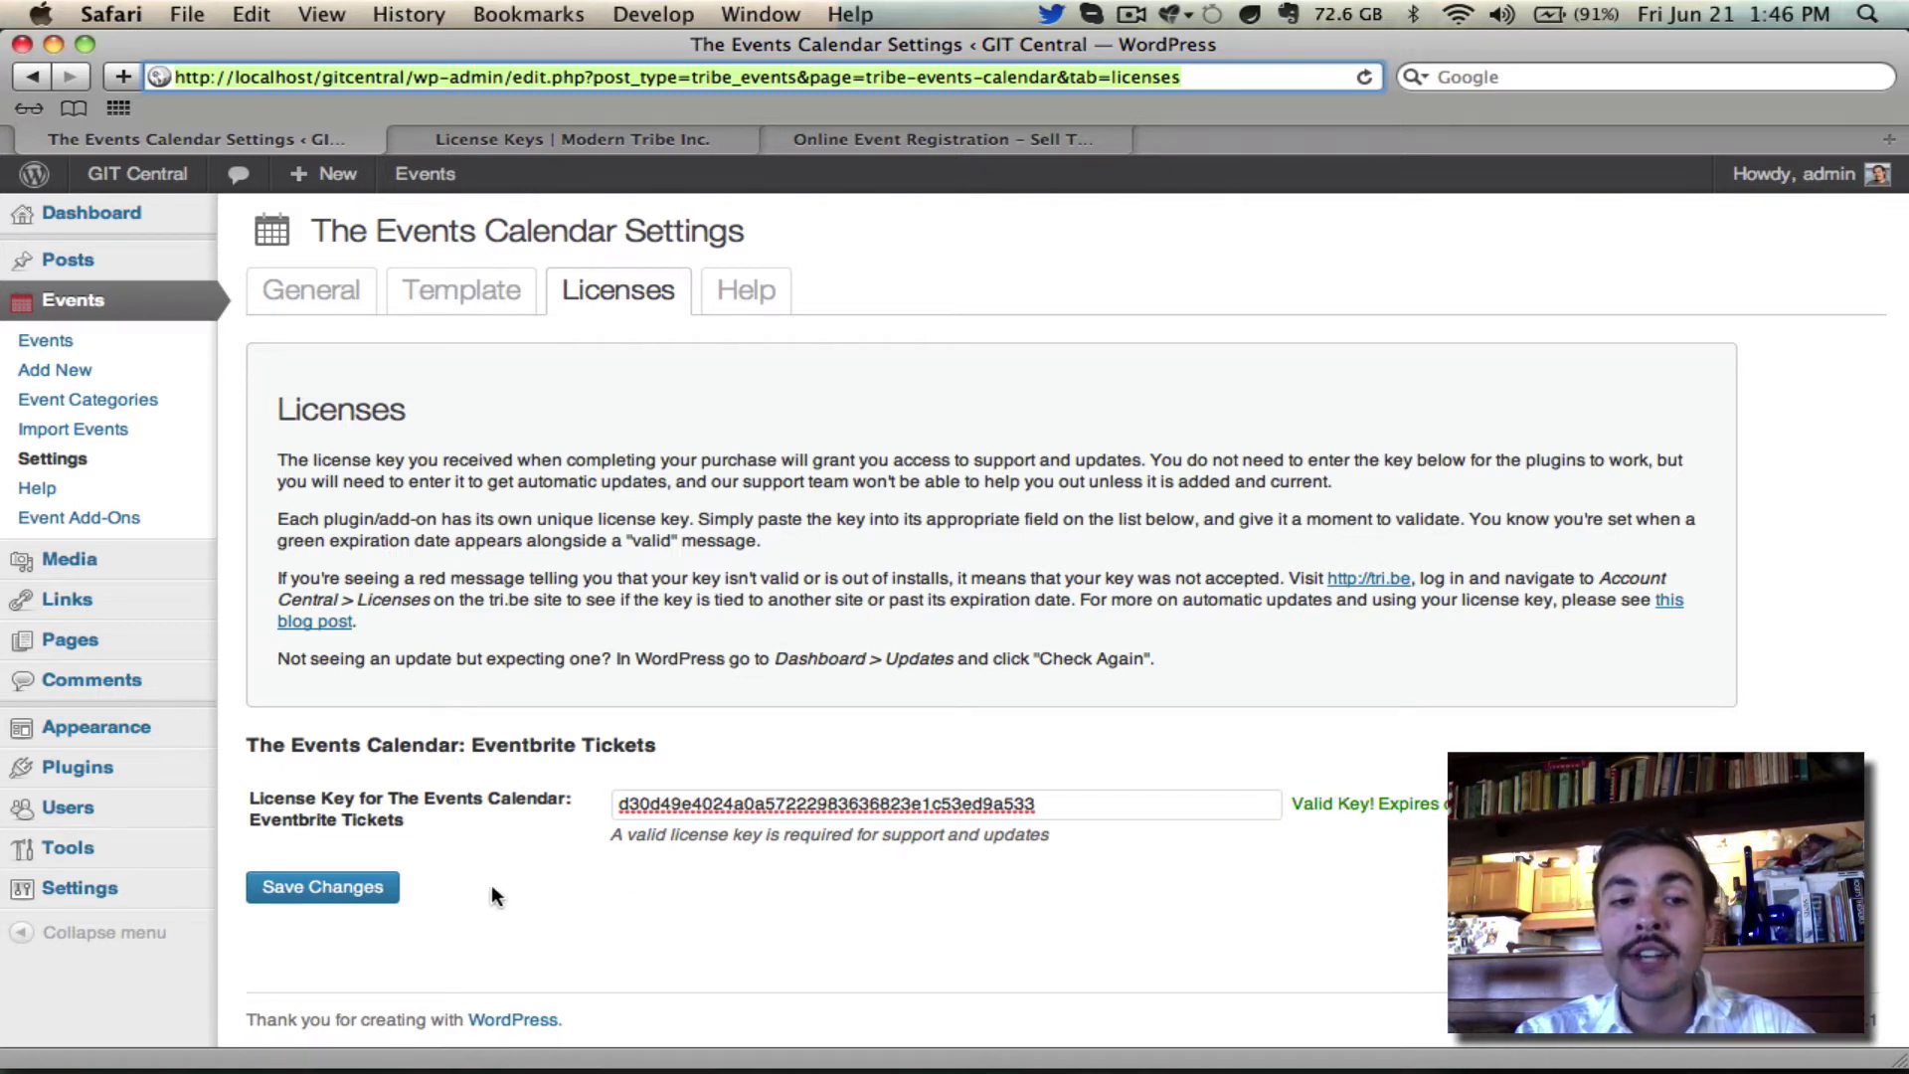
left_click(360, 886)
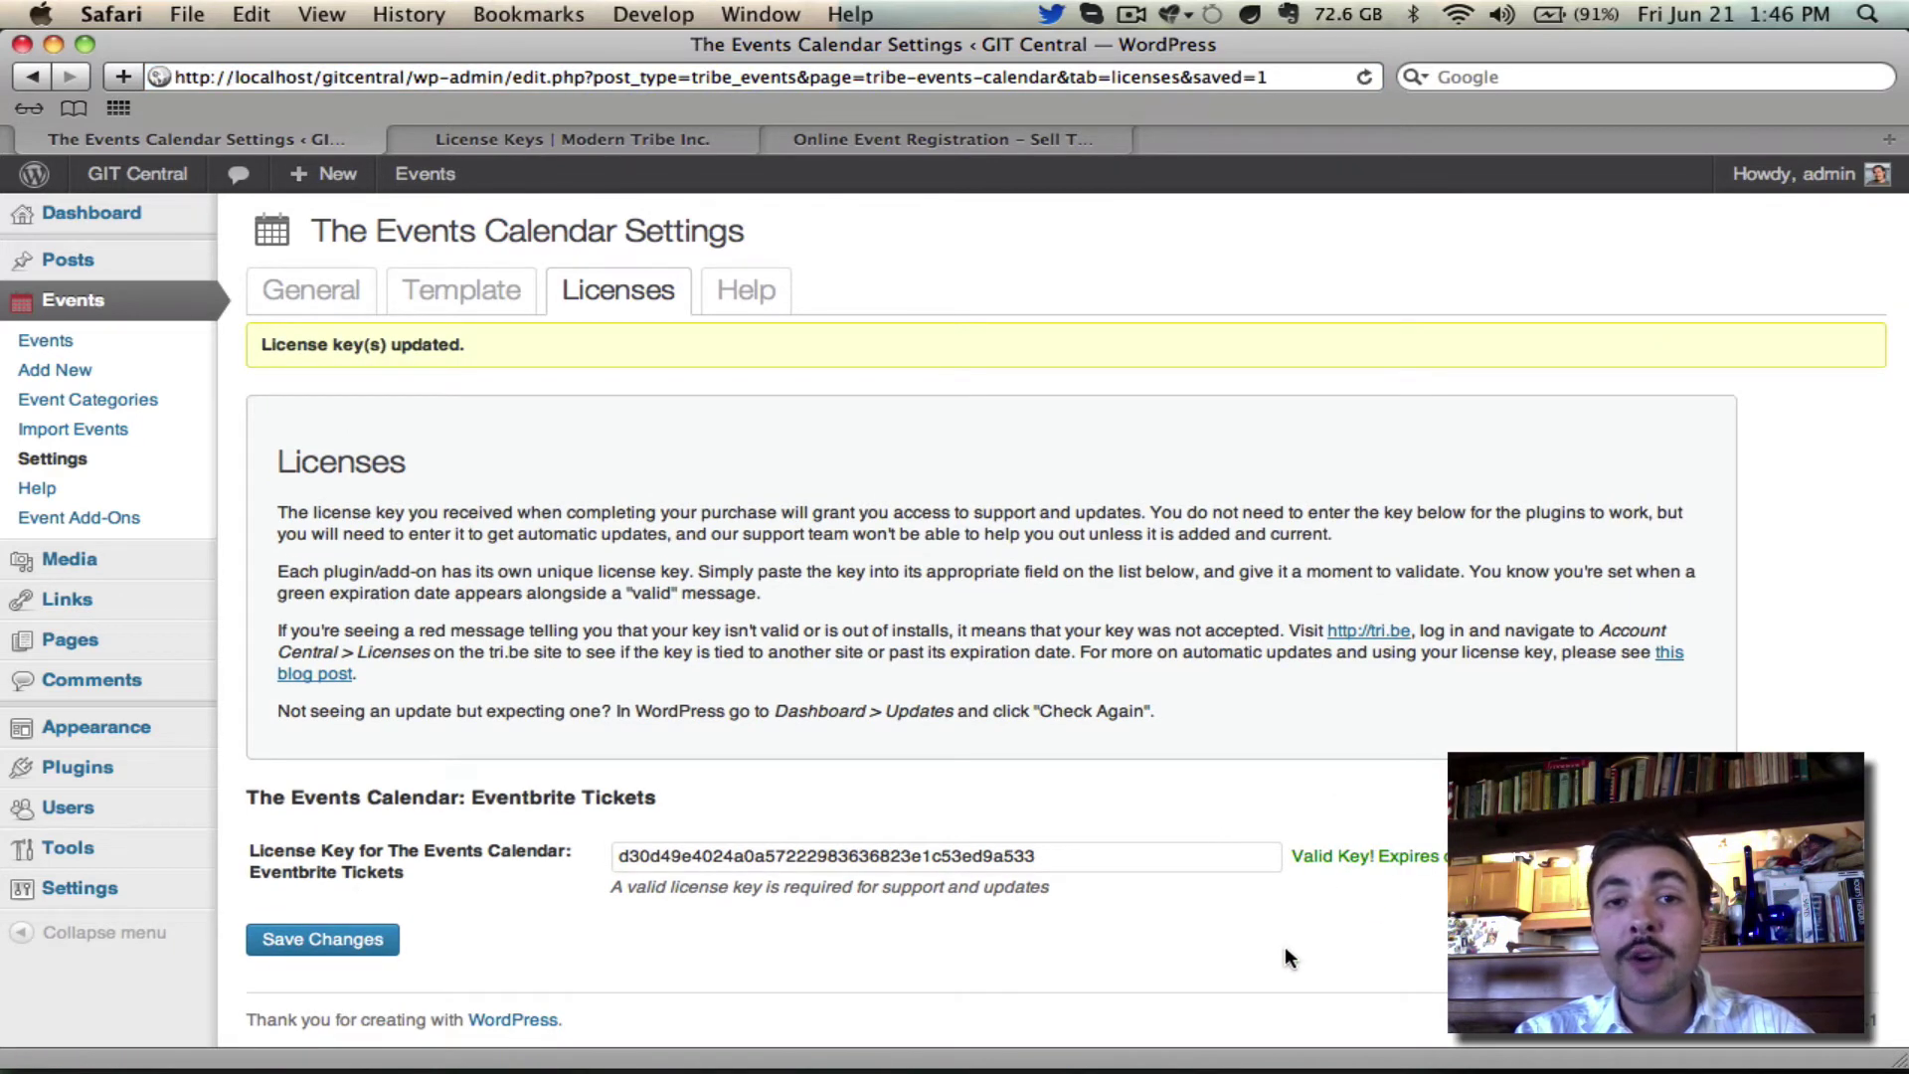
Reload the tri.be License Keys page, check localhost under Eventbrite Tickets sites, and return to WordPress.
left_click(553, 147)
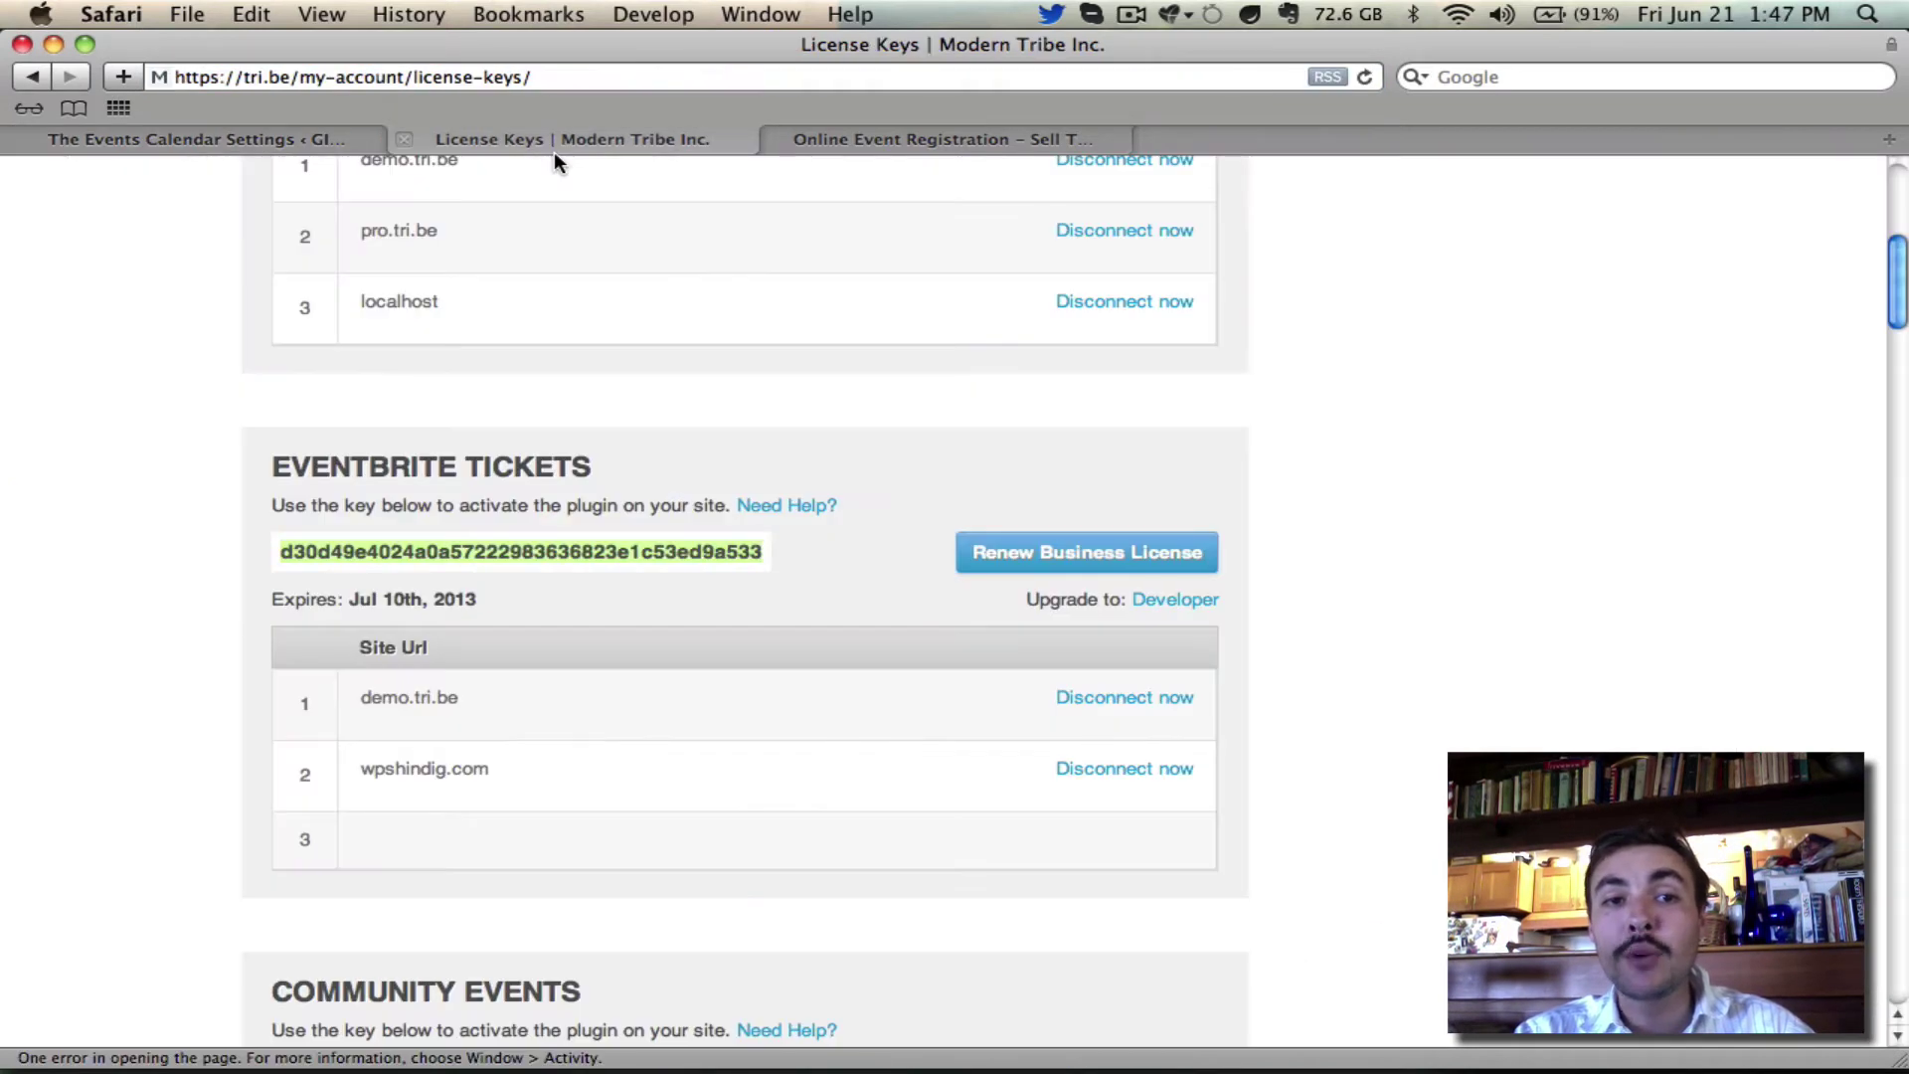
key("super+r")
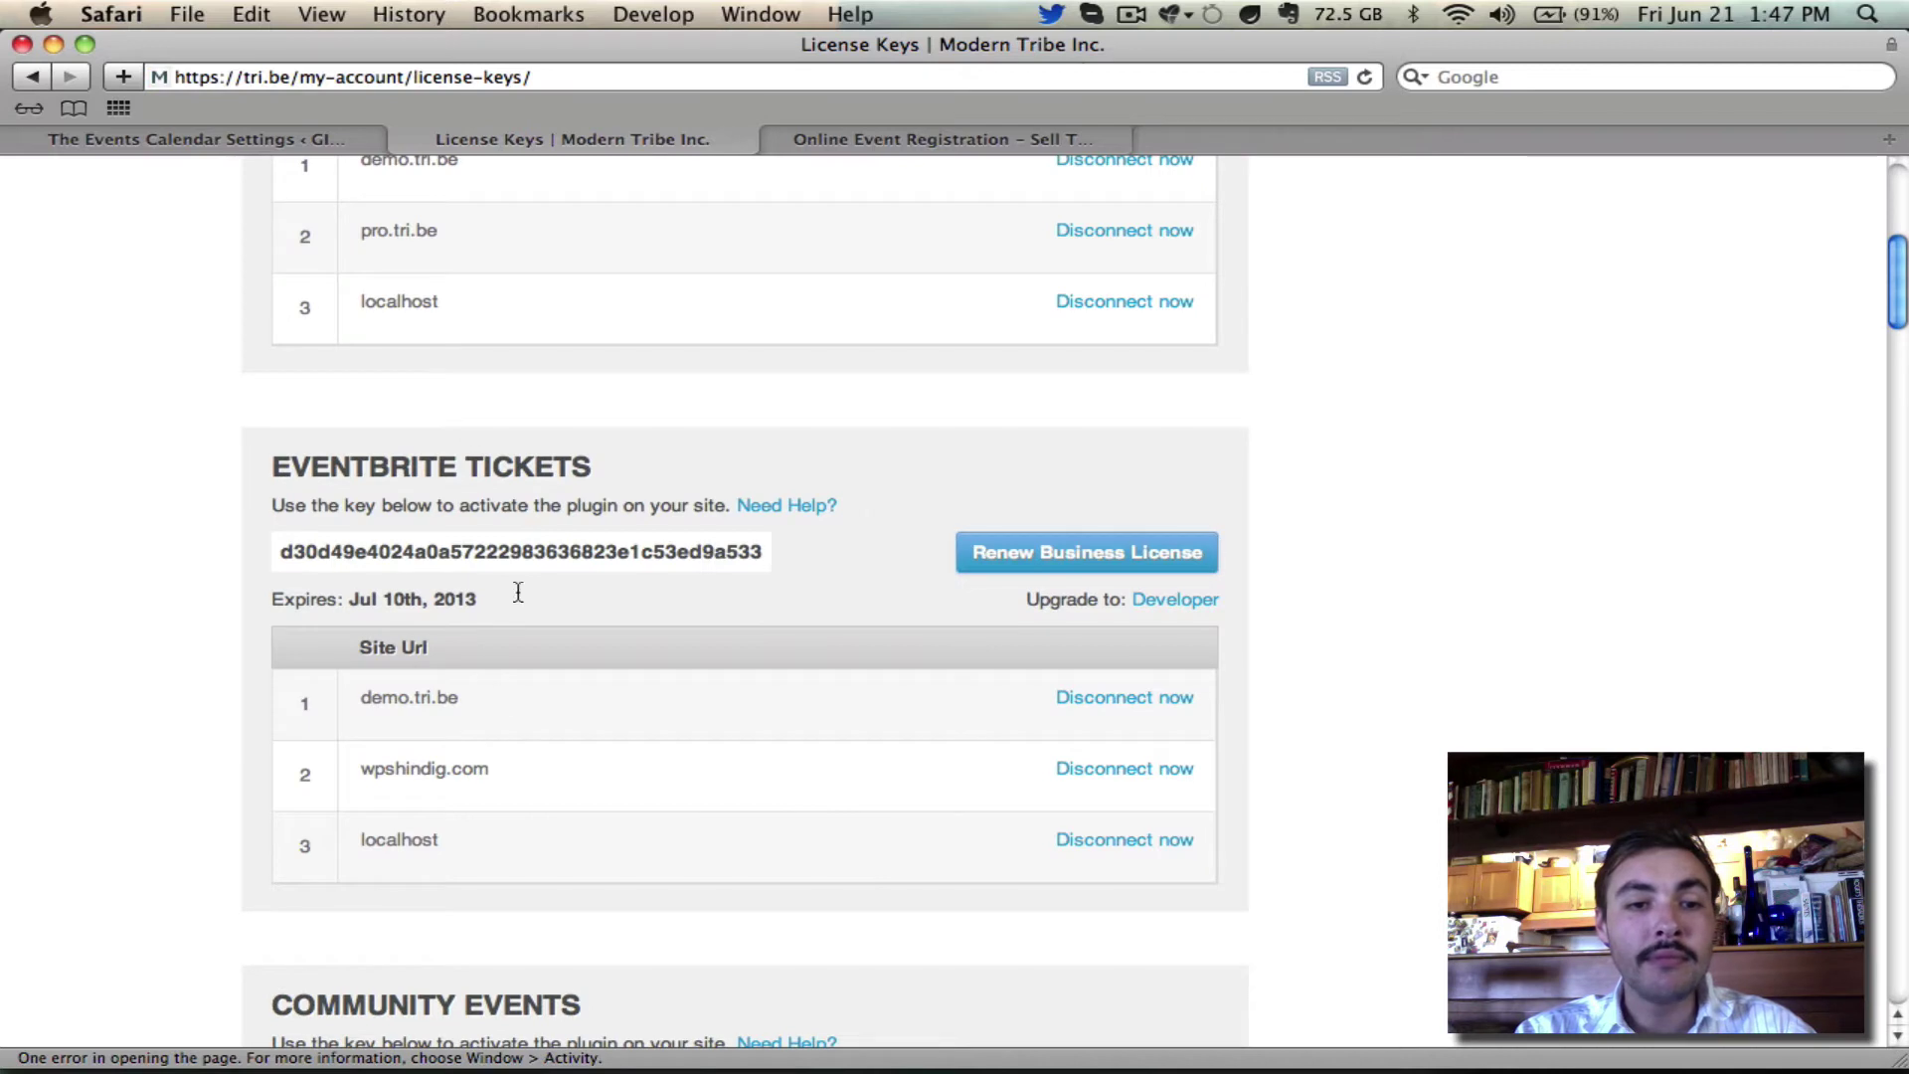
double_click(411, 841)
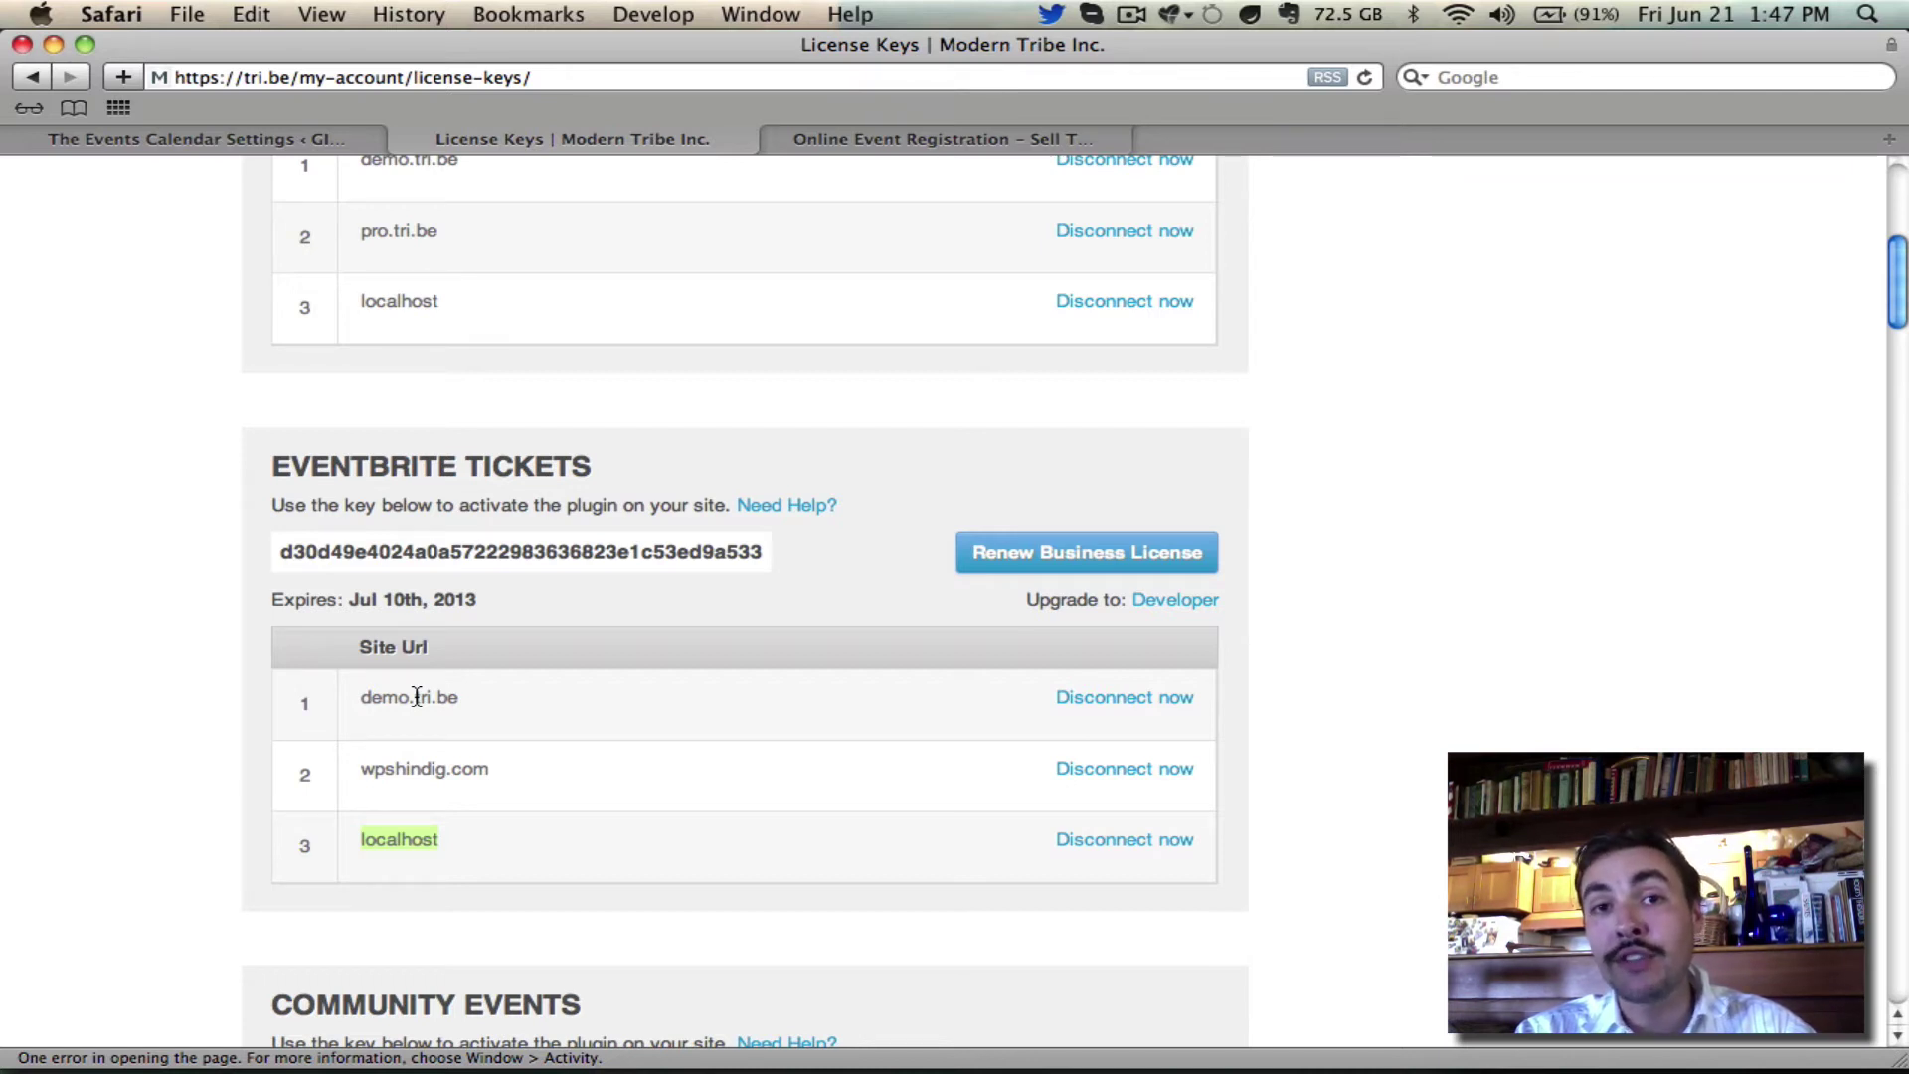
left_click(289, 142)
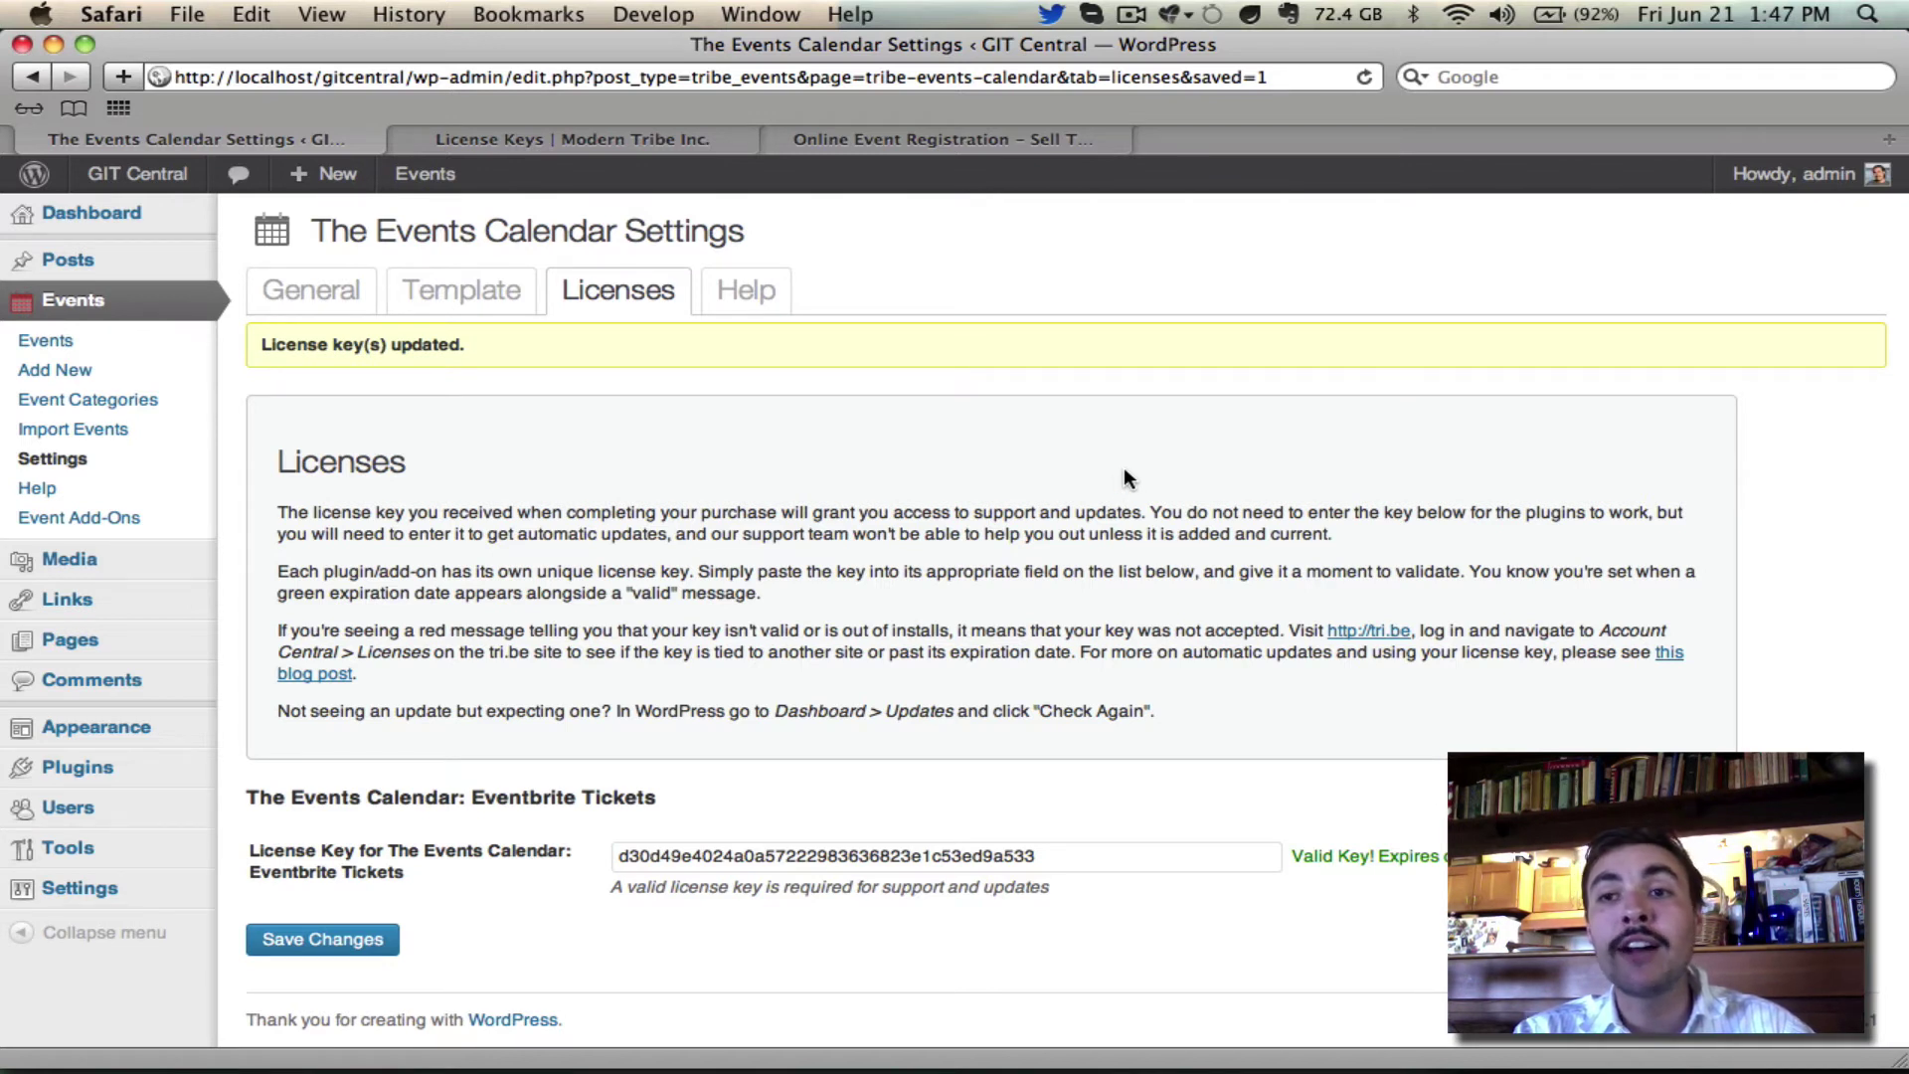
Open Edit My Profile from the admin bar and scroll down to the Eventbrite API User Key field.
mouse_move(1818, 176)
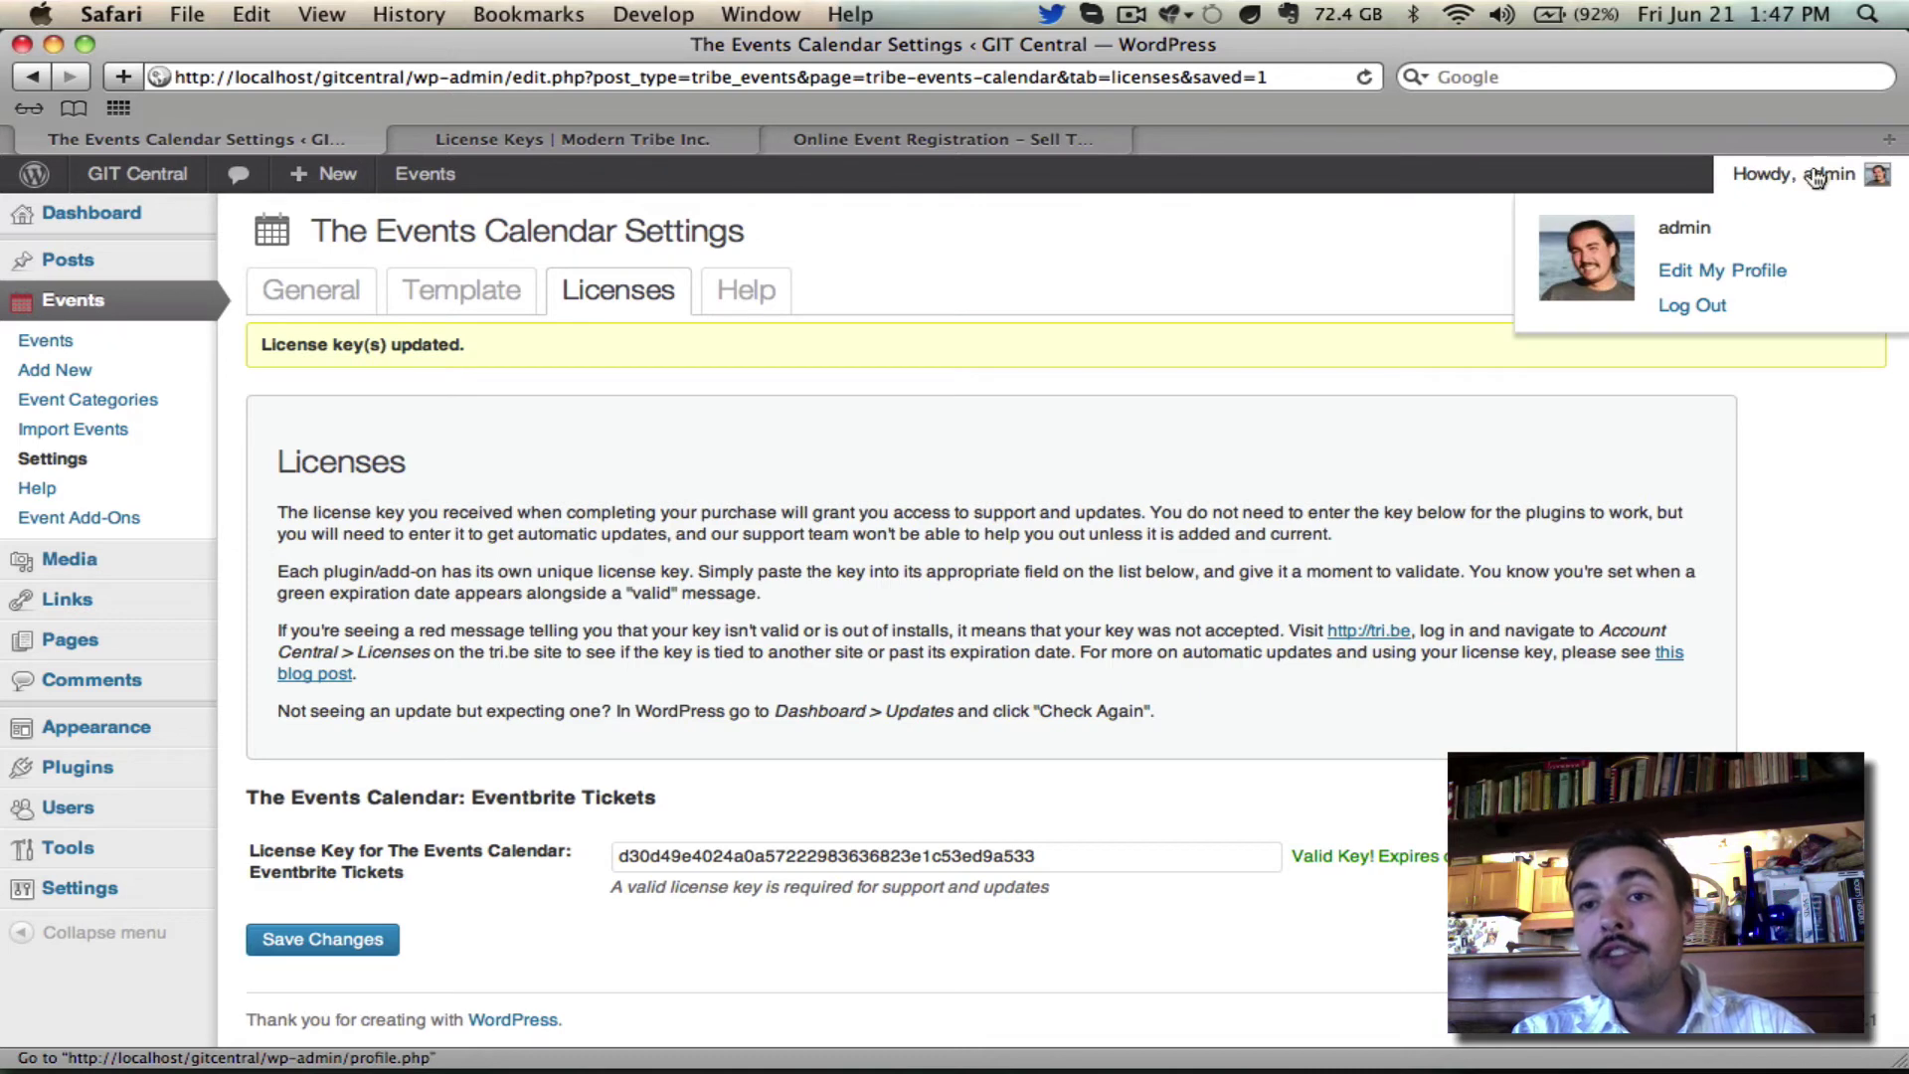
left_click(1728, 260)
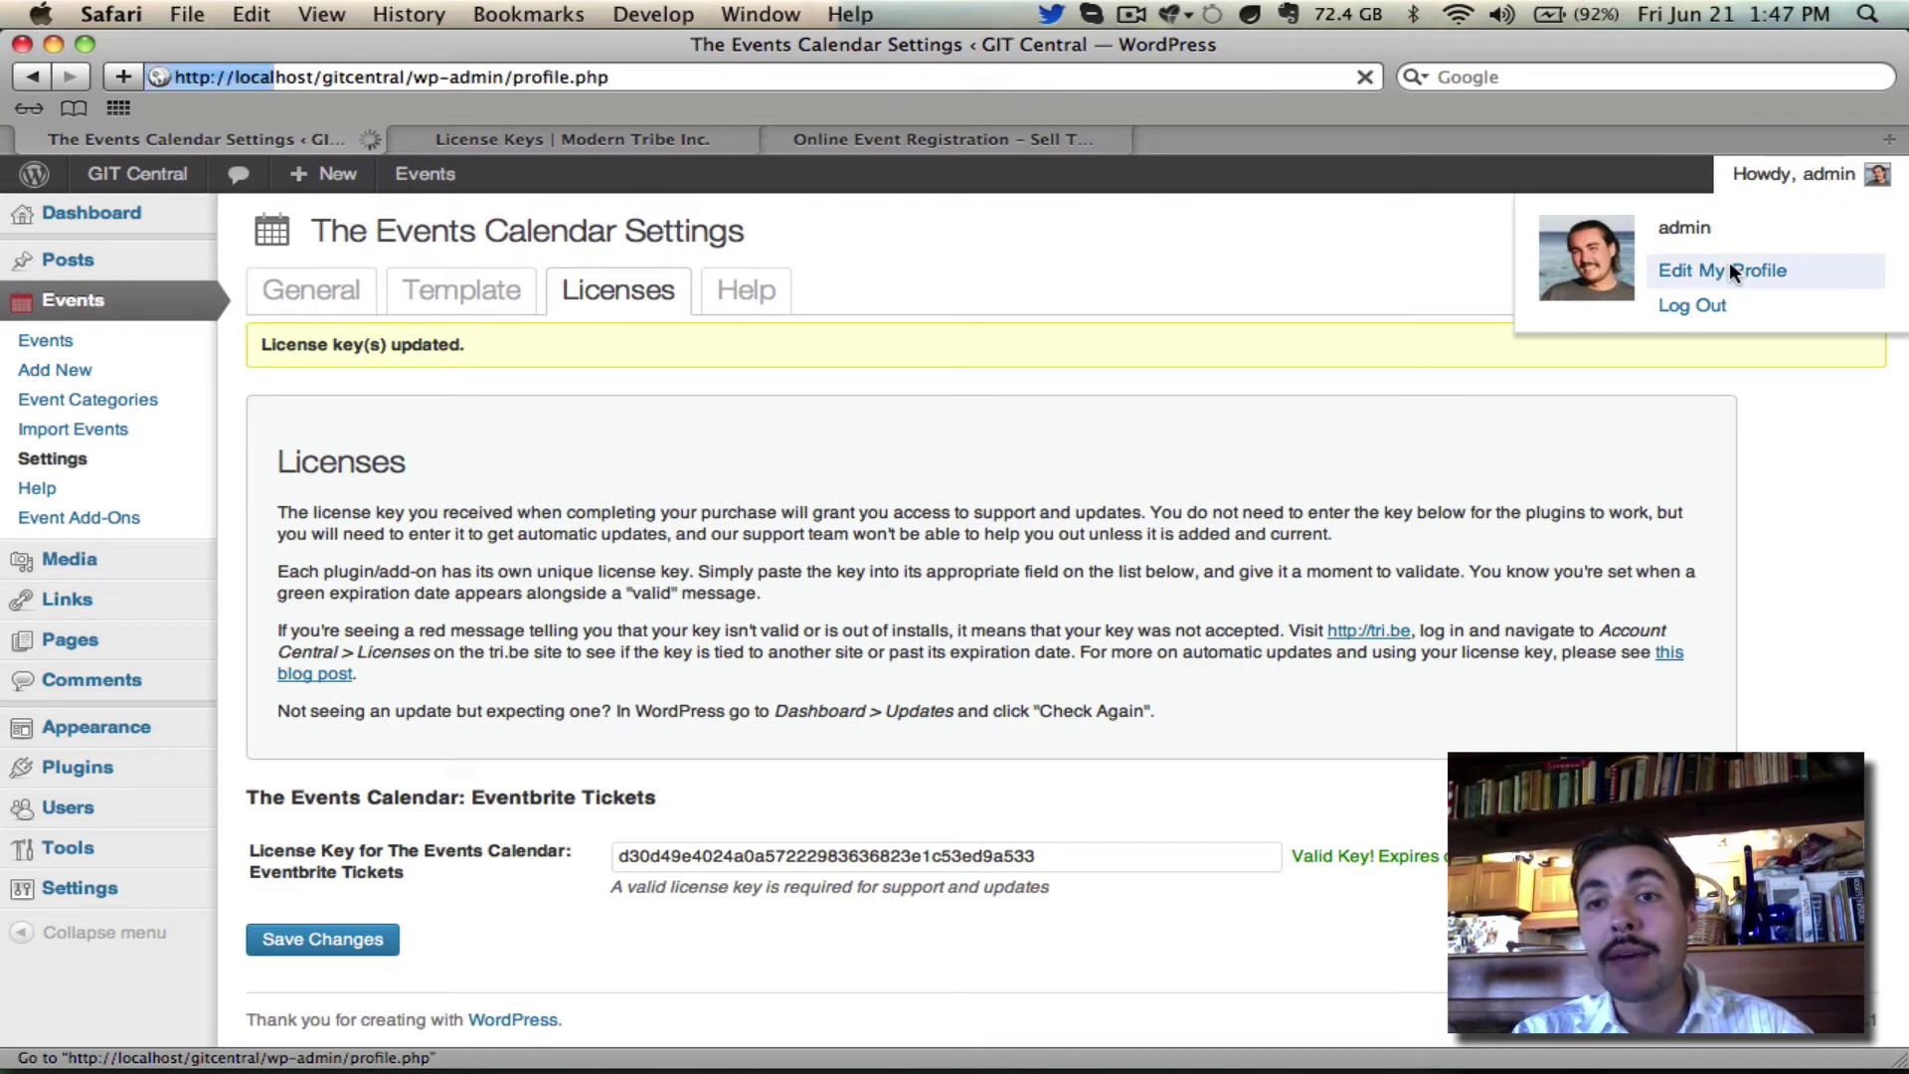
scroll(977, 294, "down", 10)
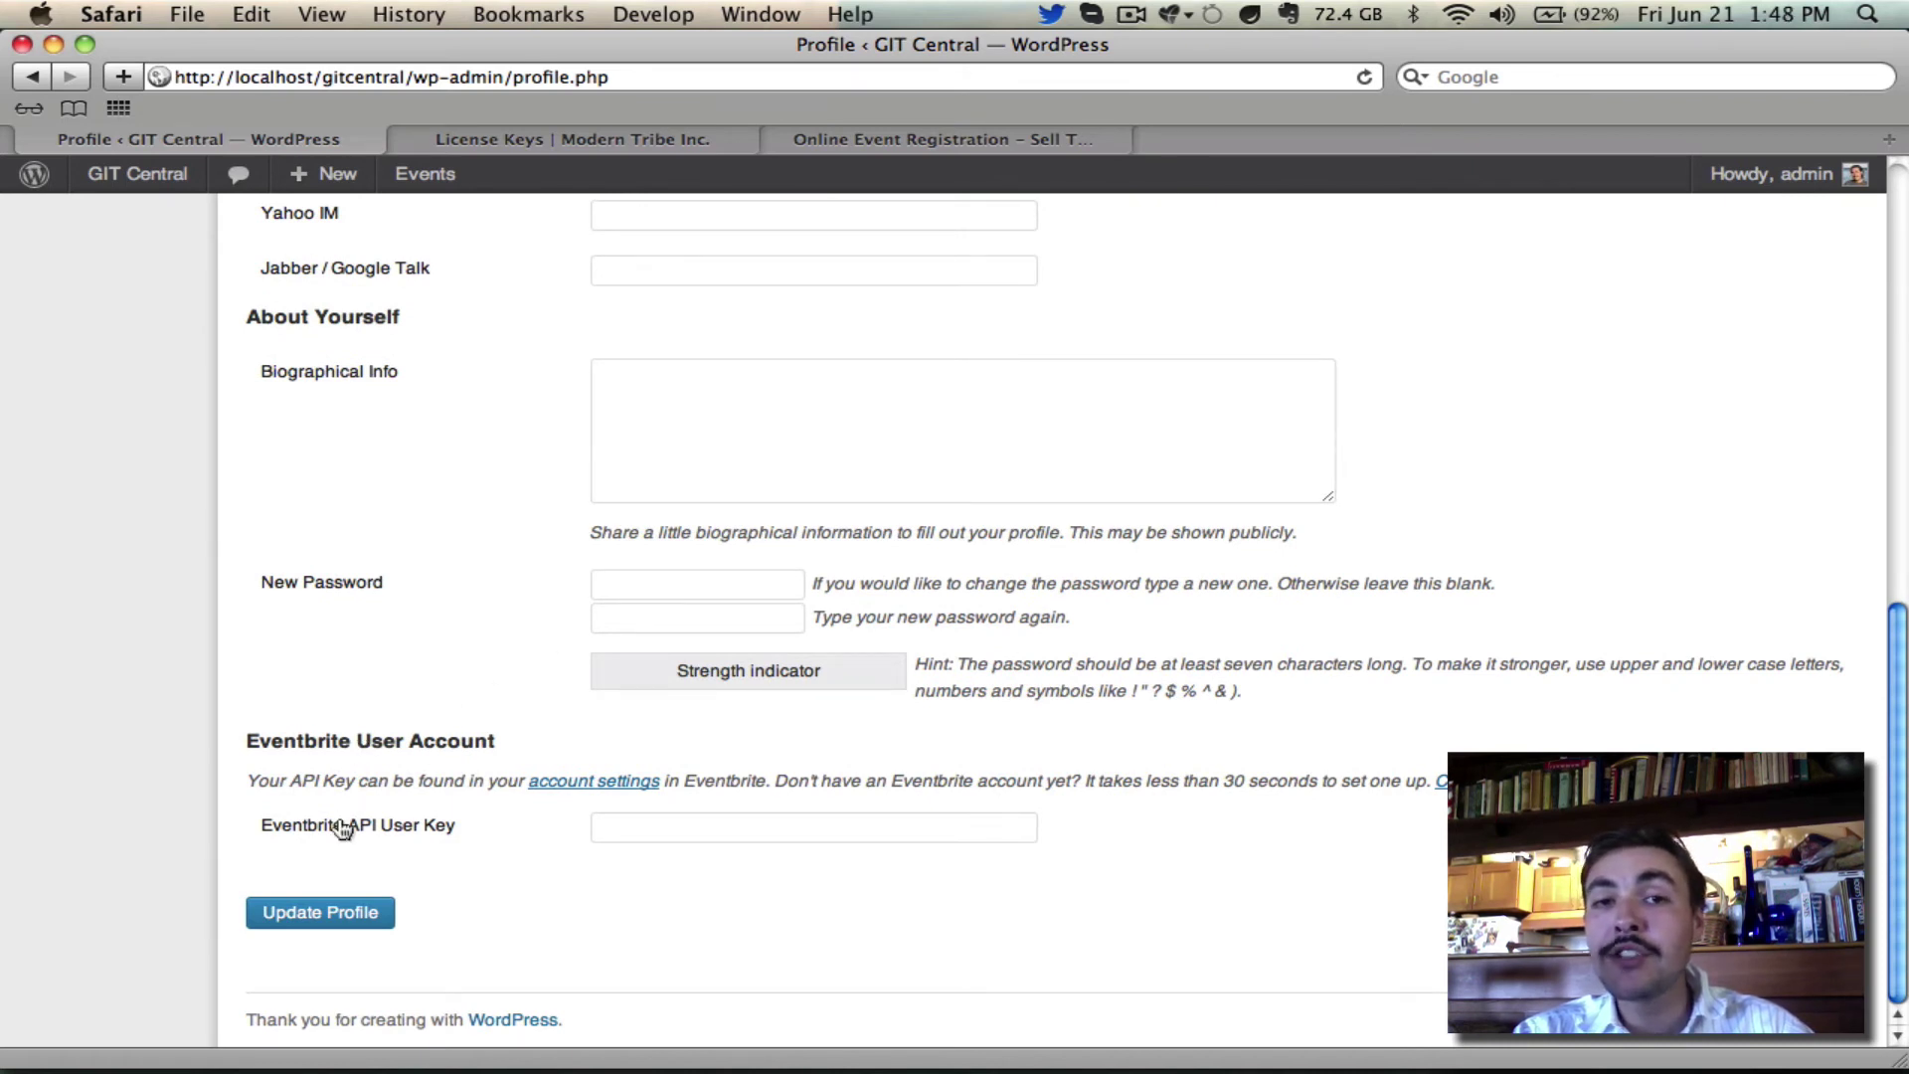
Copy the API user key from Eventbrite's Account > API User Key page.
left_click(1061, 155)
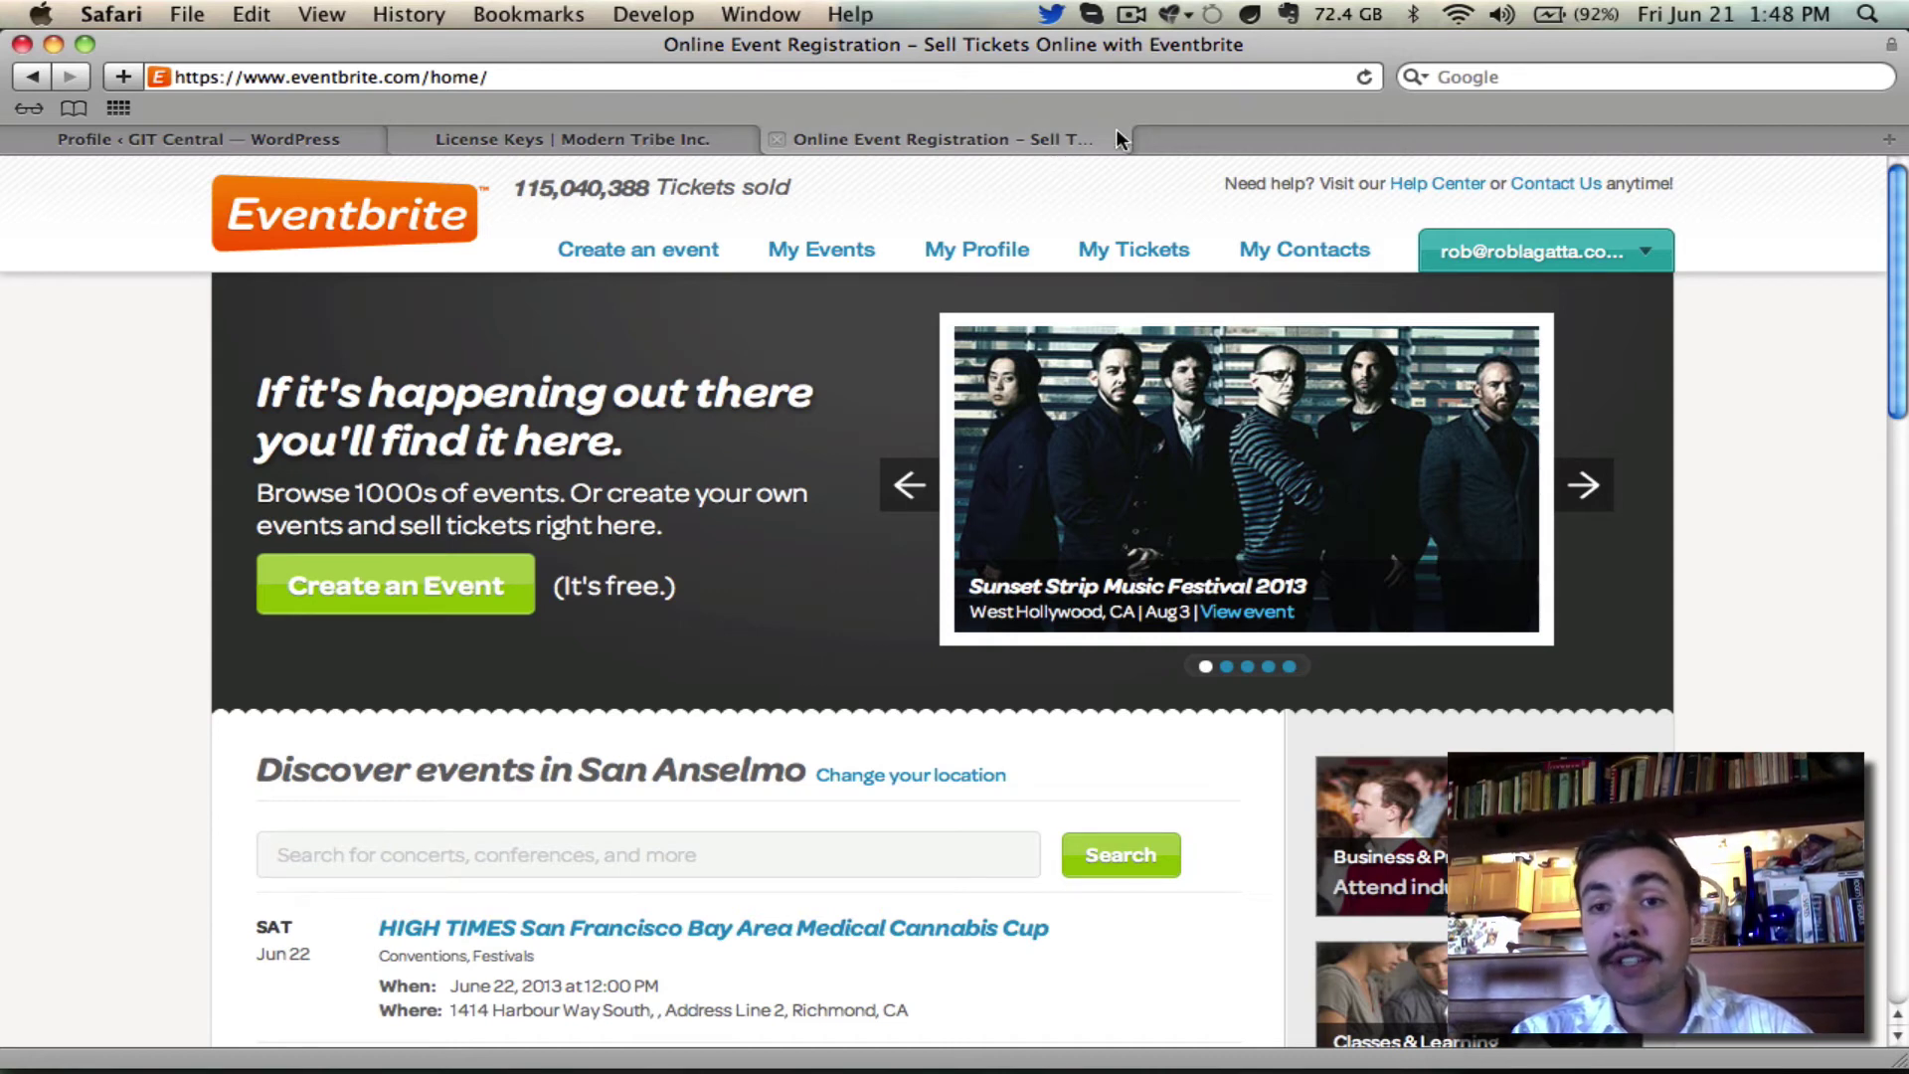
left_click(1521, 254)
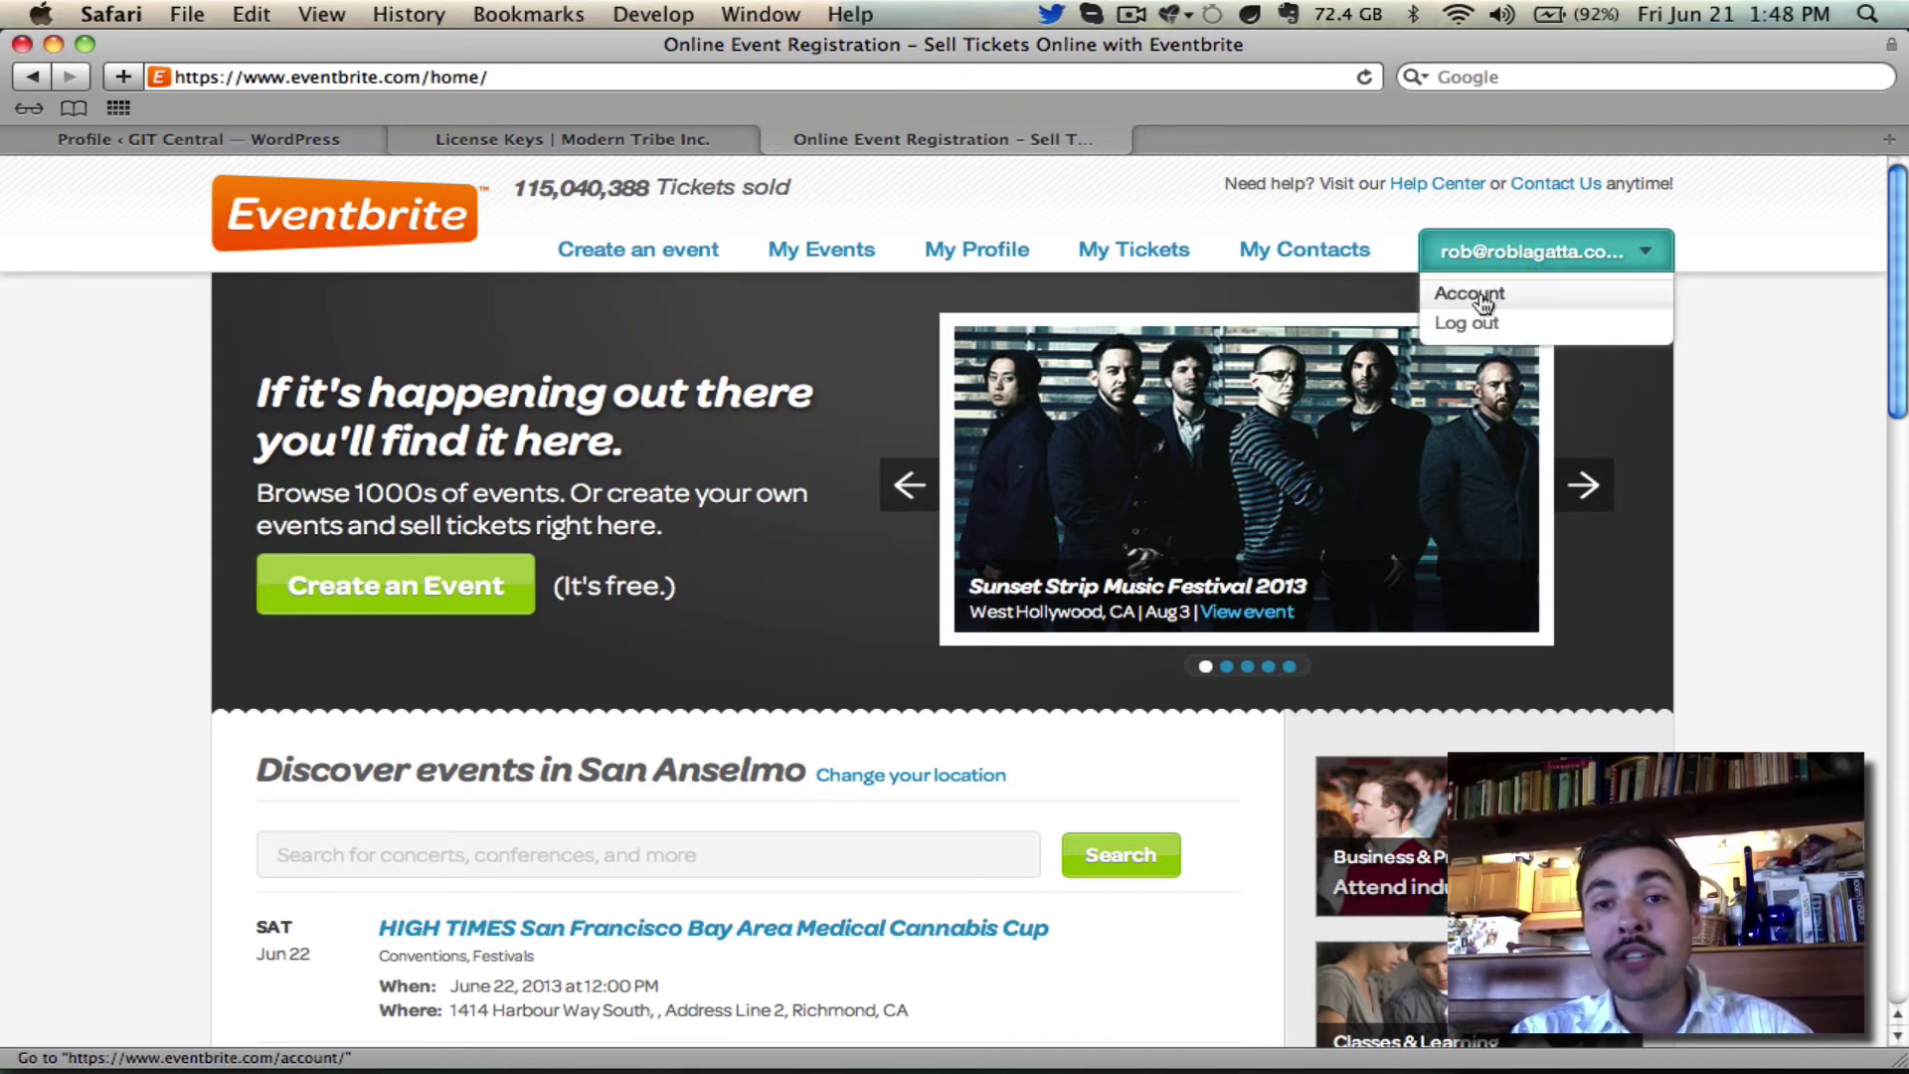
left_click(1479, 293)
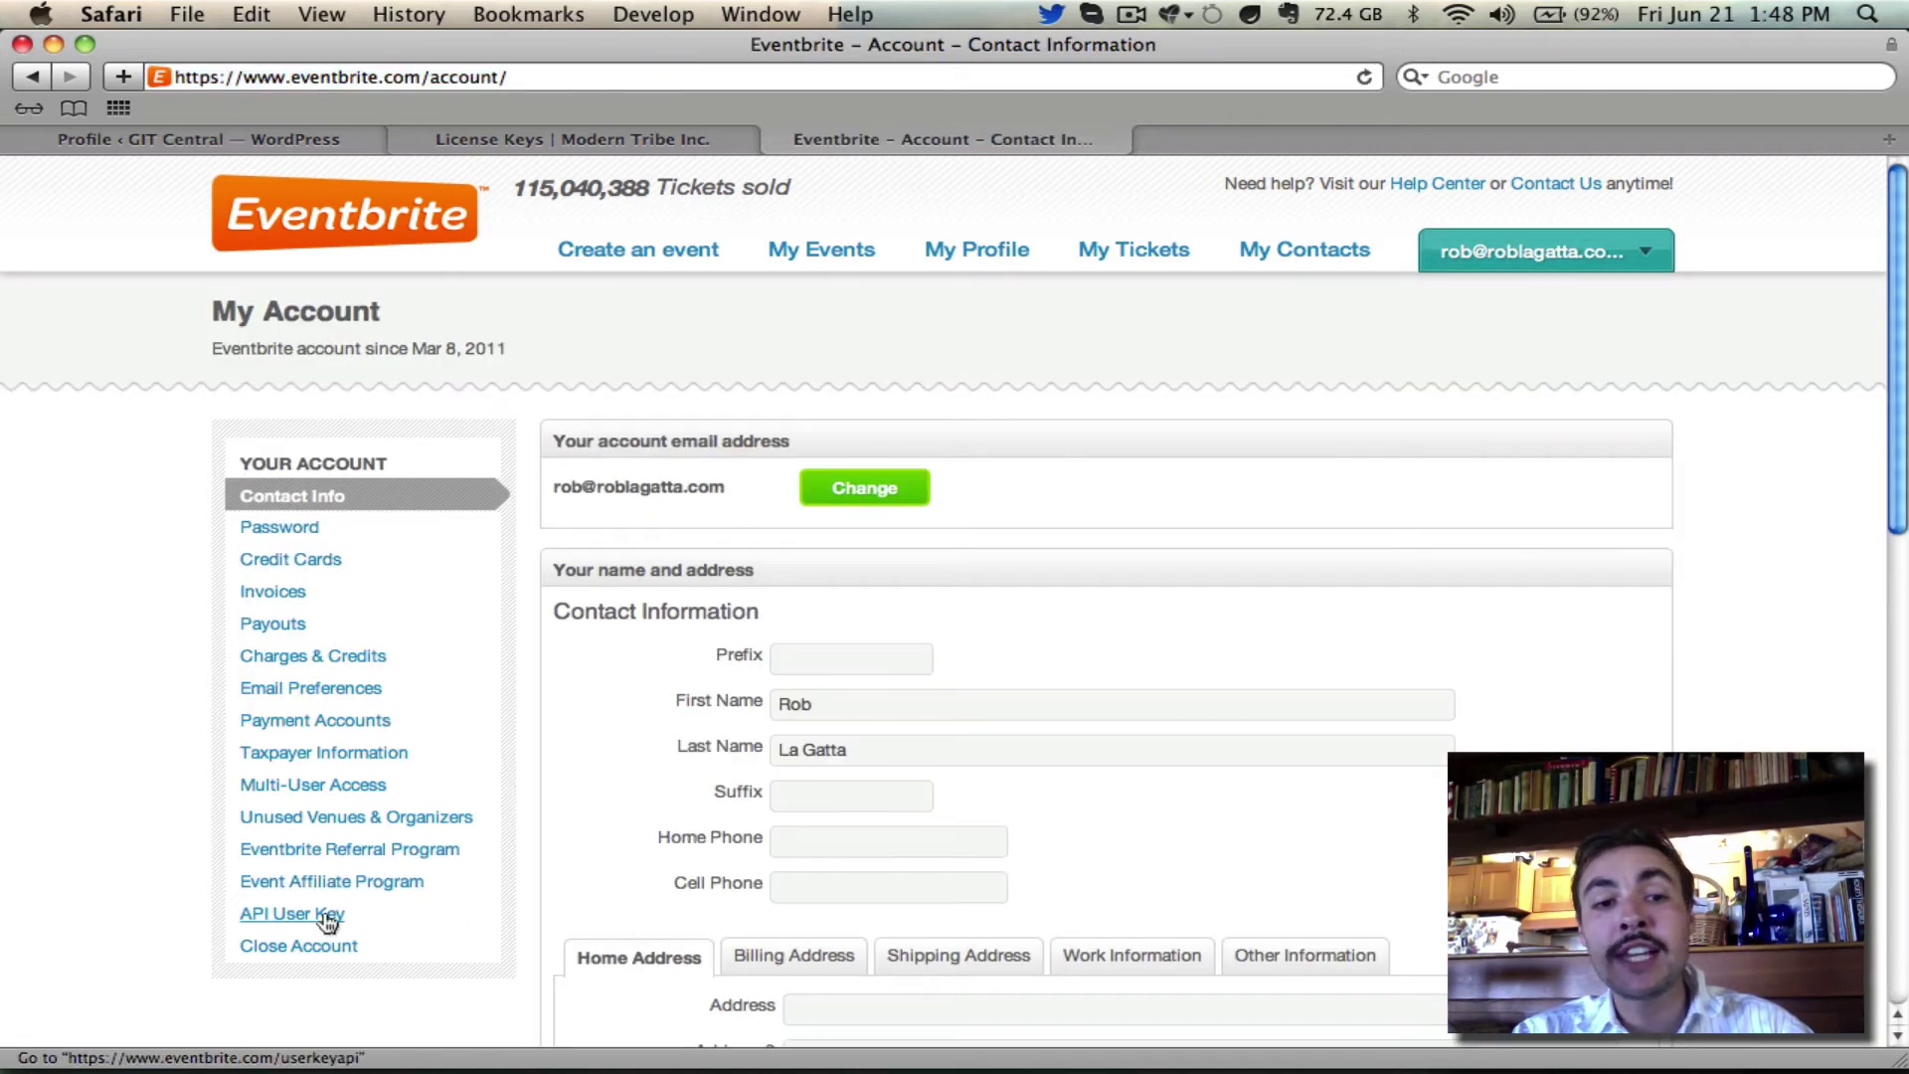
left_click(324, 912)
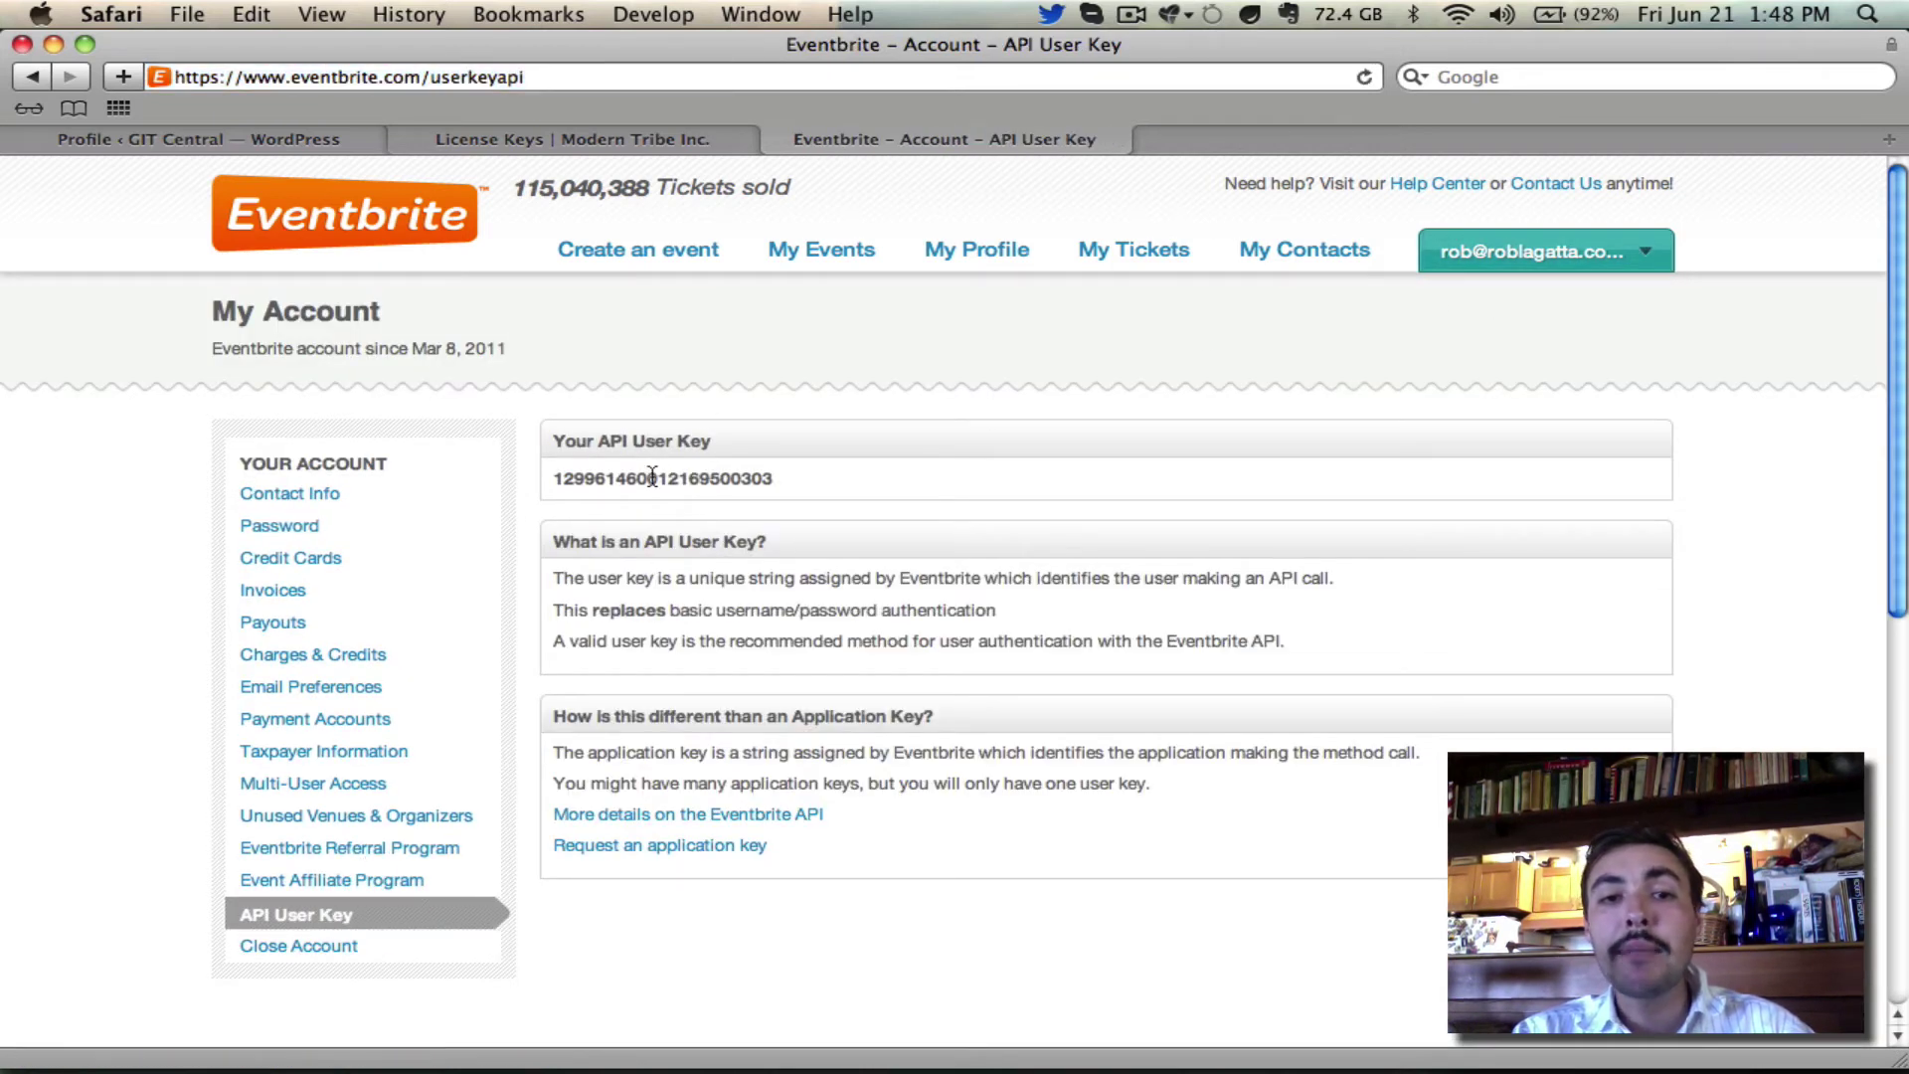
double_click(652, 479)
key("super+c")
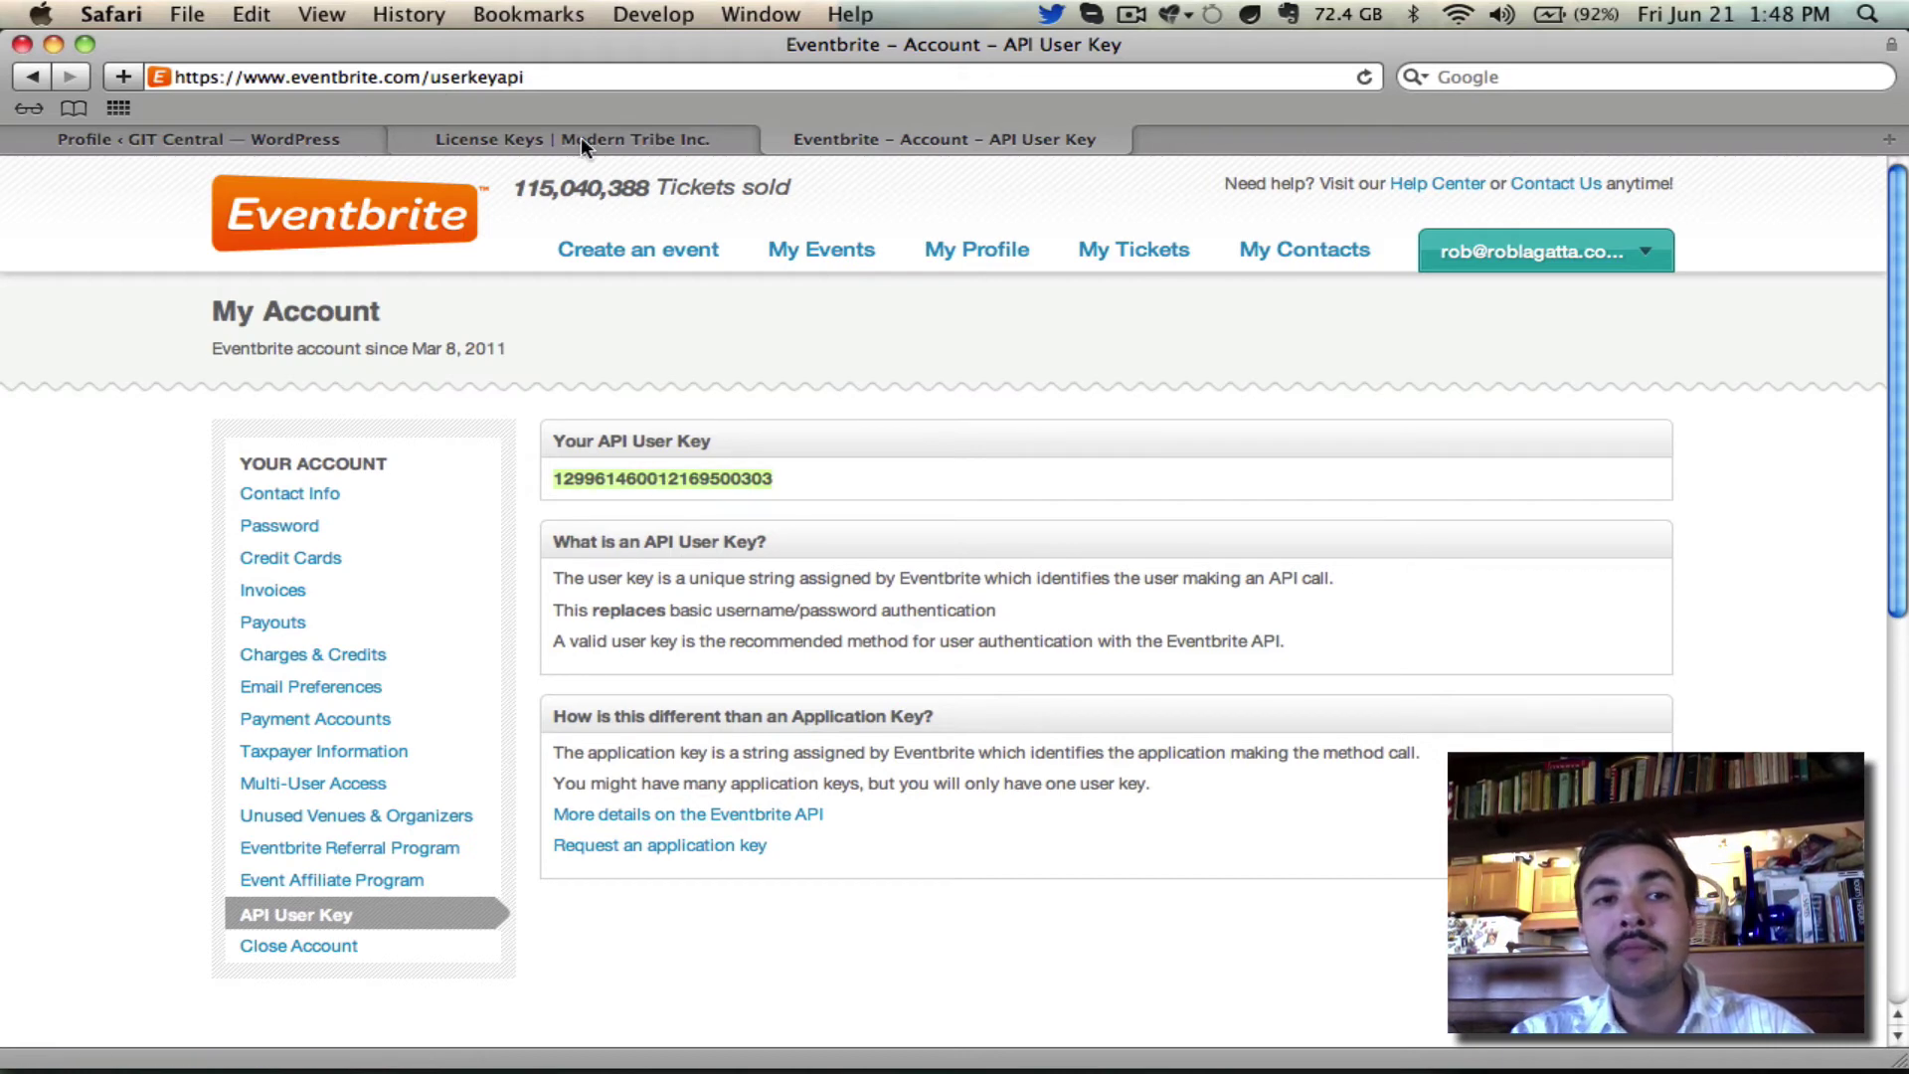
Paste the Eventbrite API user key into the profile's API User Key field and update the profile.
left_click(301, 137)
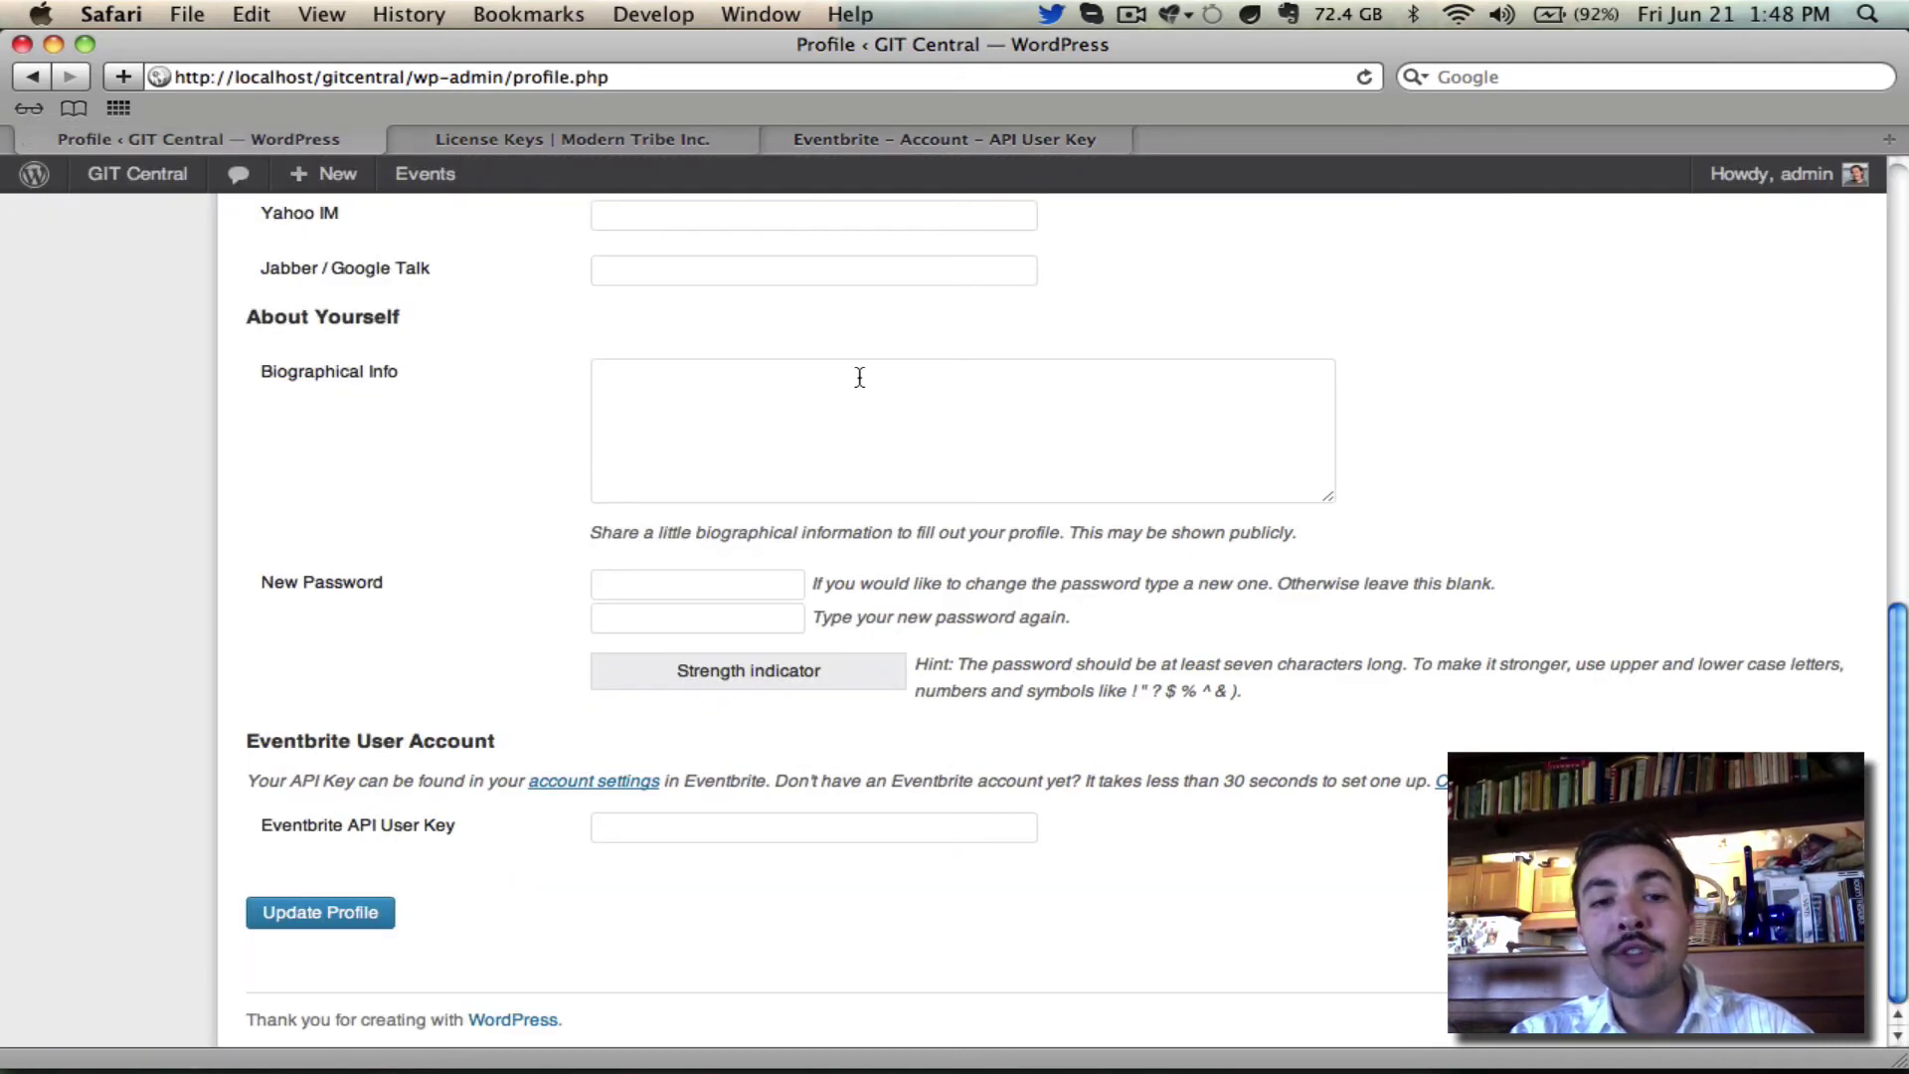
left_click(640, 824)
key("super+v")
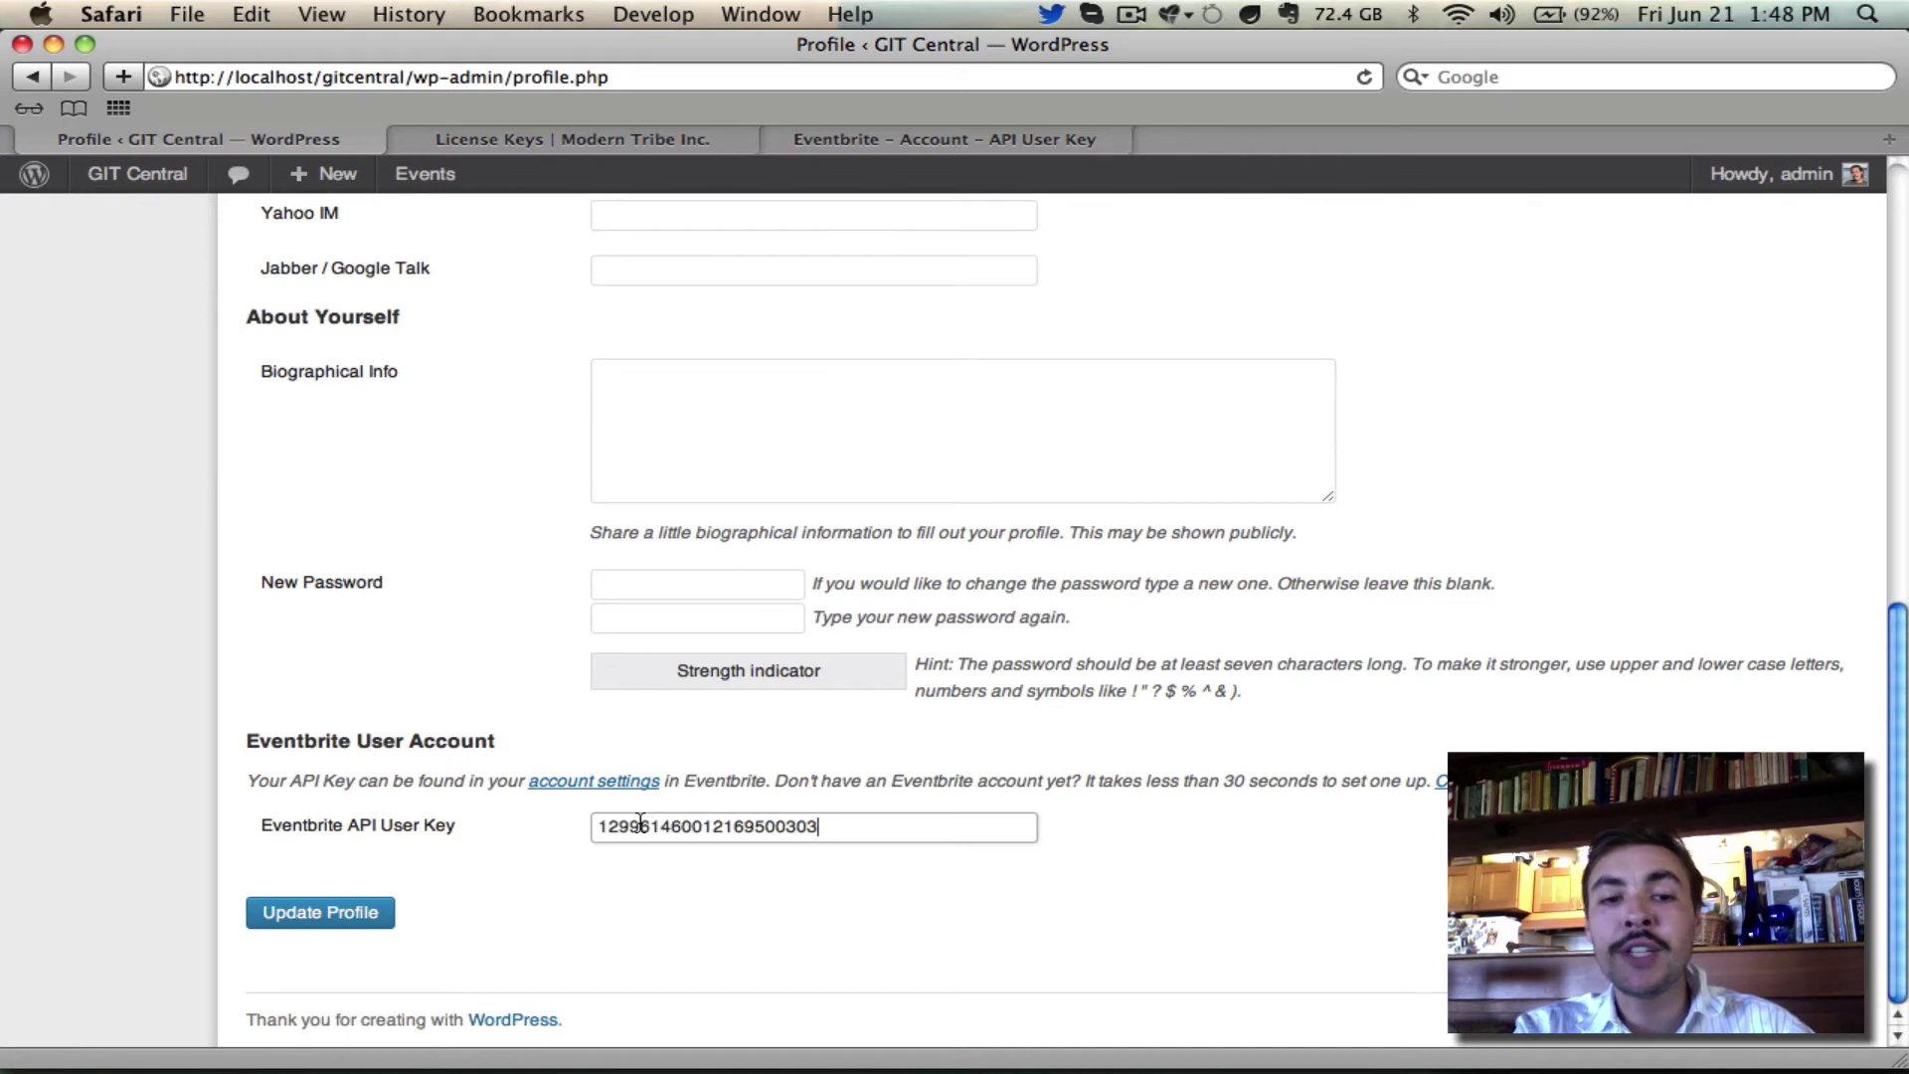
left_click(320, 907)
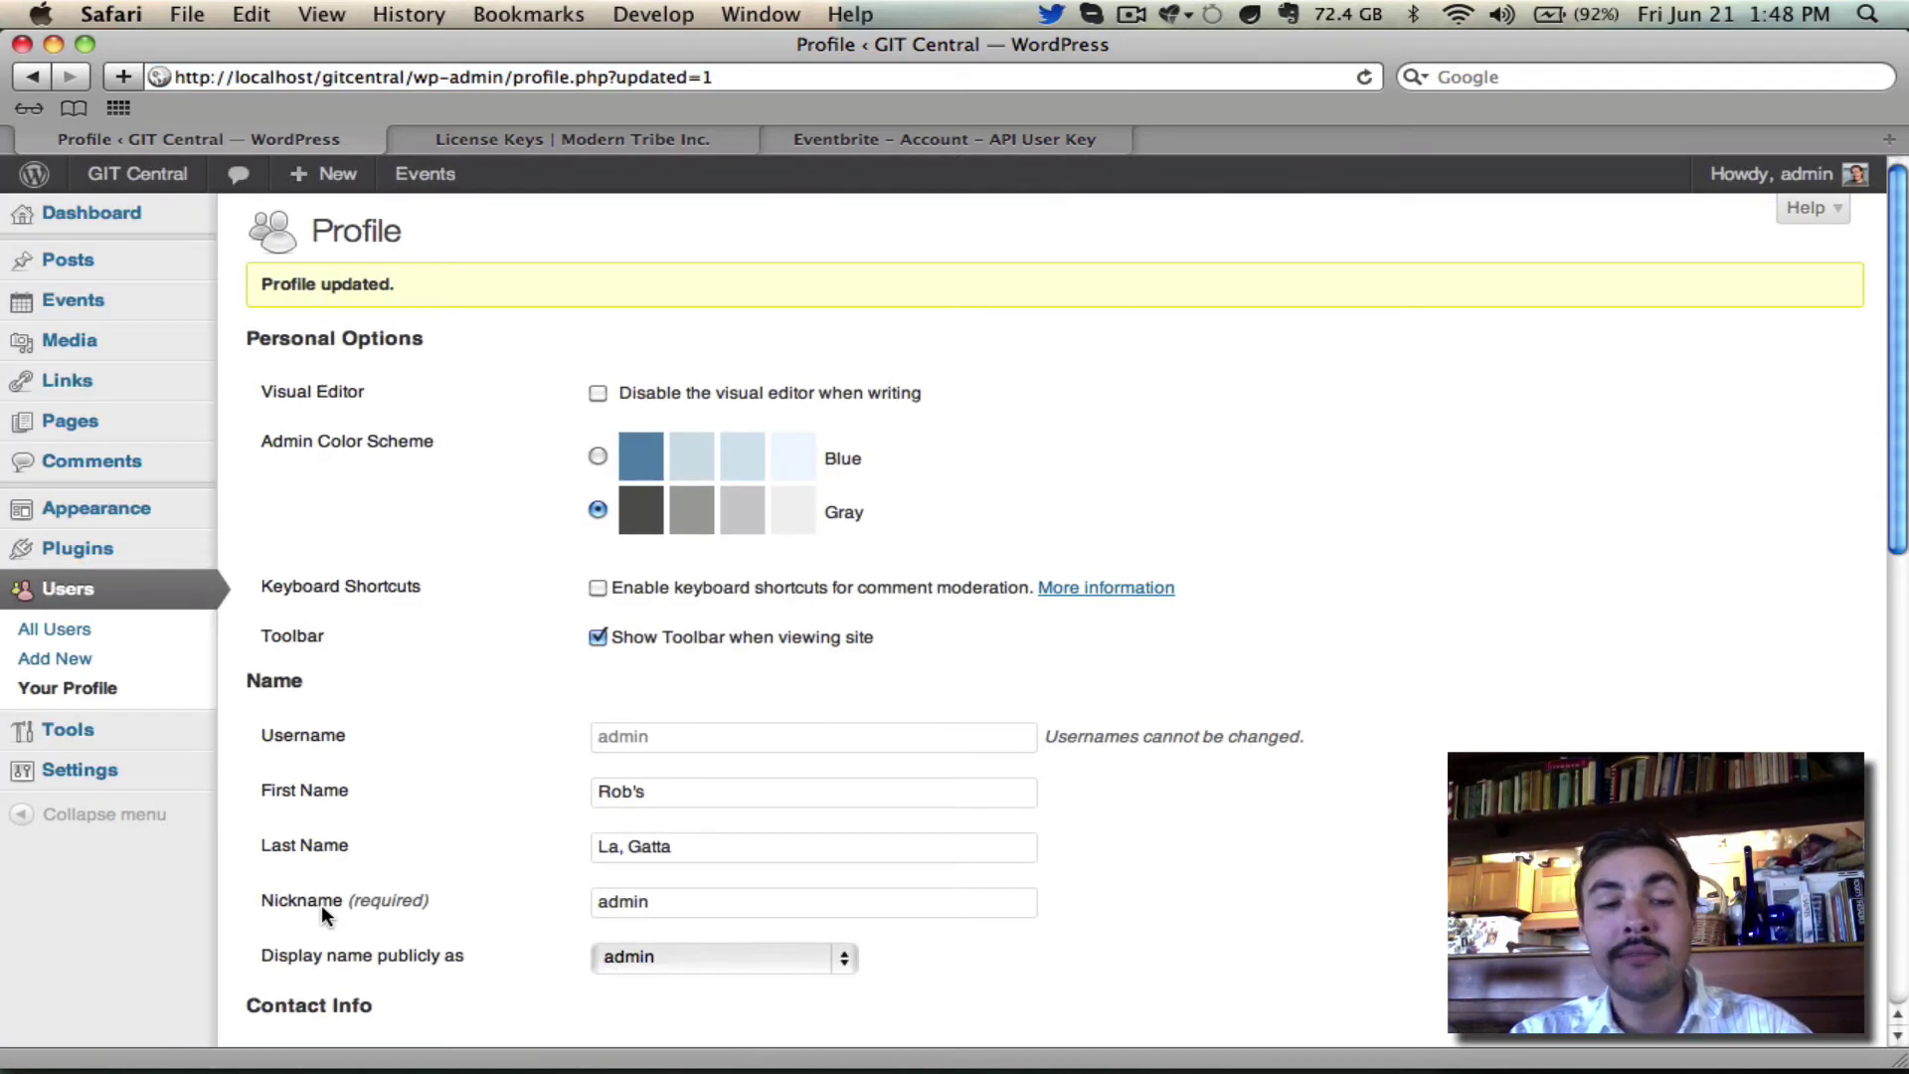
scroll(547, 593, "down", 10)
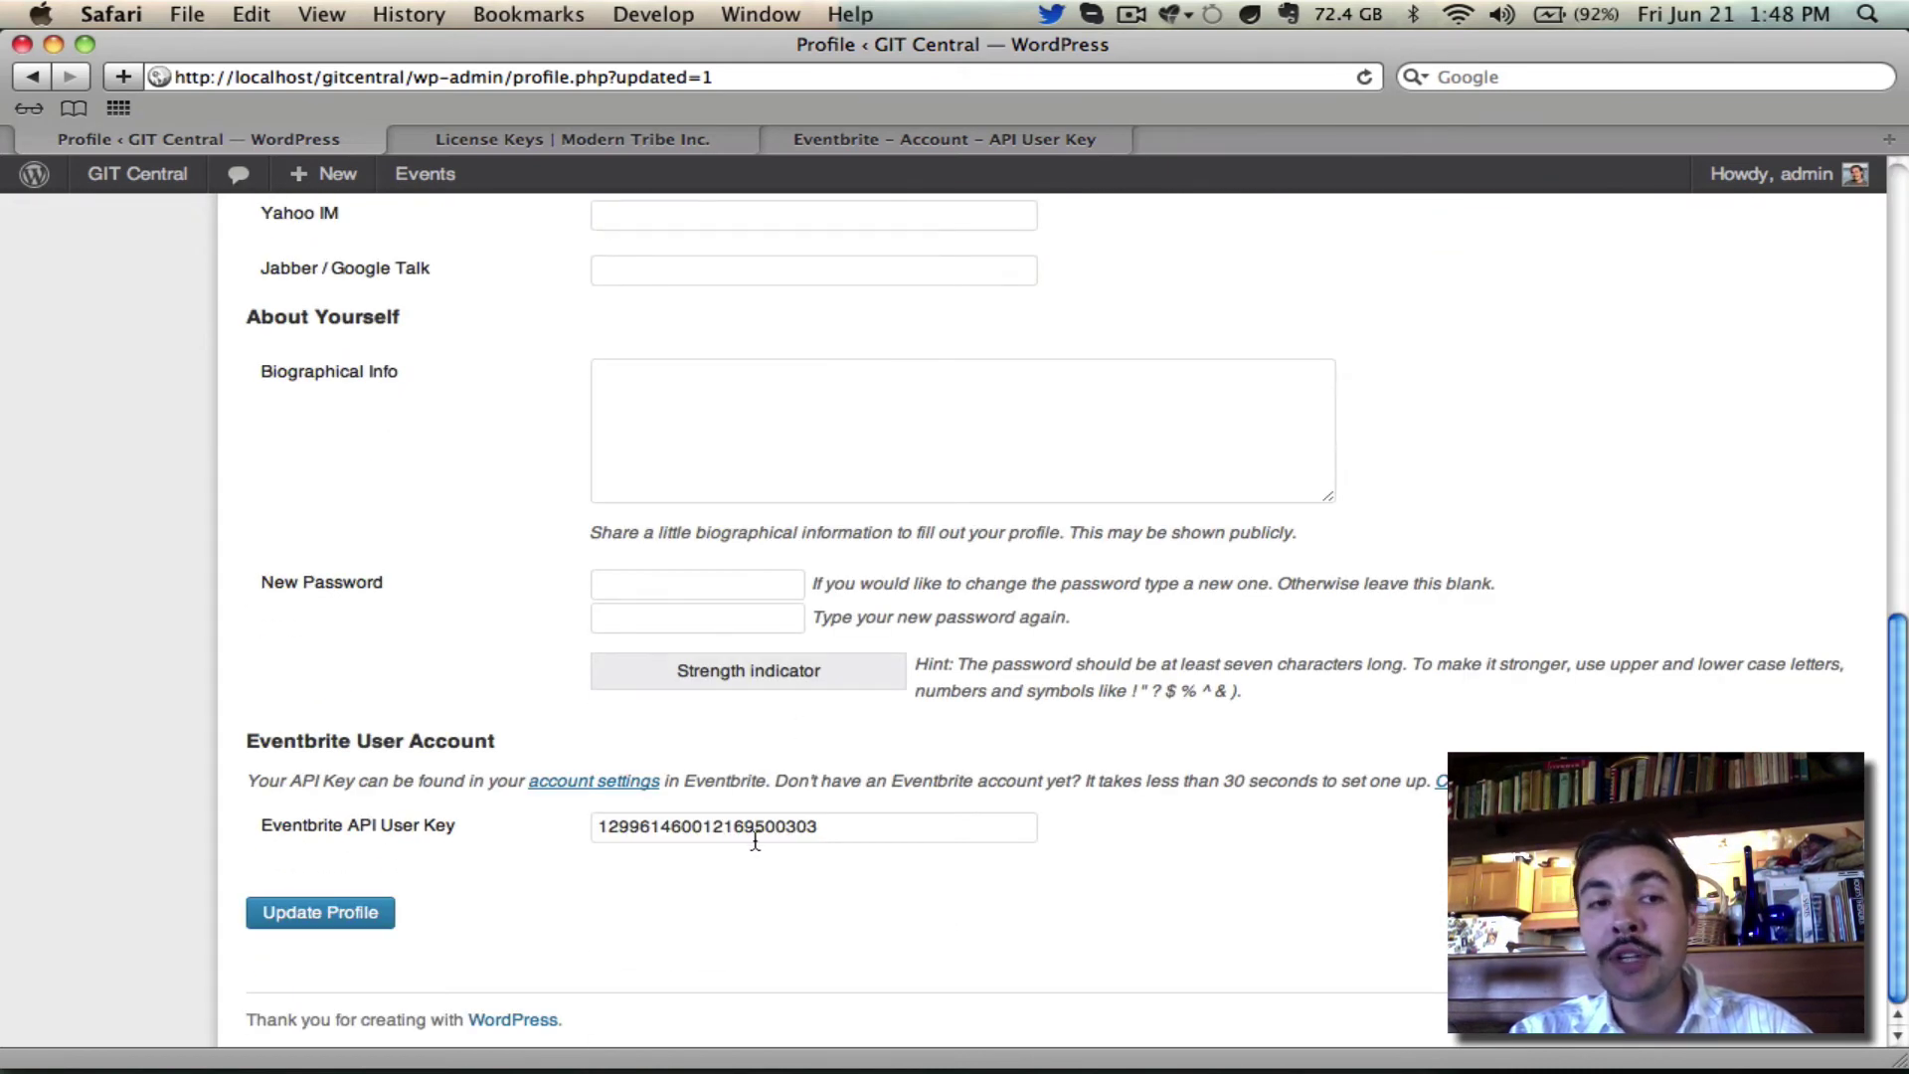
scroll(756, 840, "up", 10)
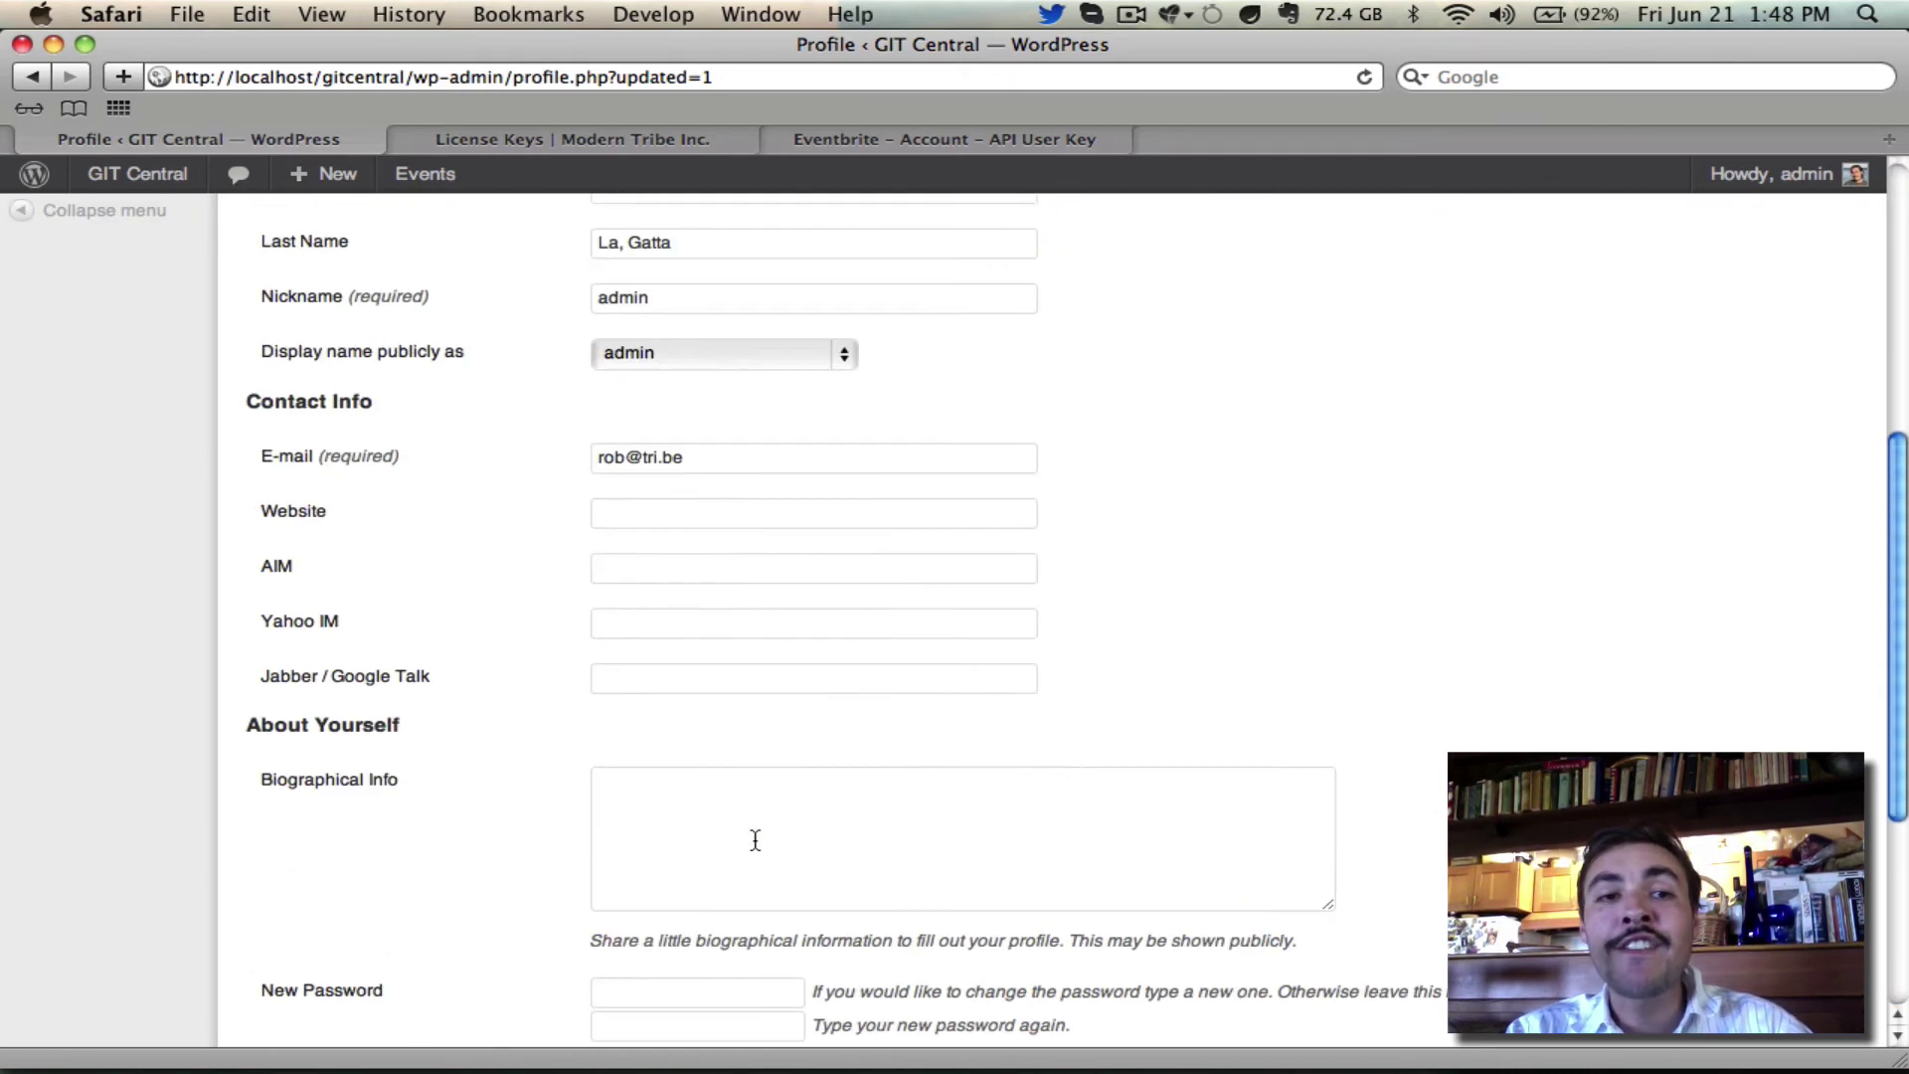
Start a new event via Events > Add New and scroll down to its Eventbrite Tickets section.
mouse_move(152, 320)
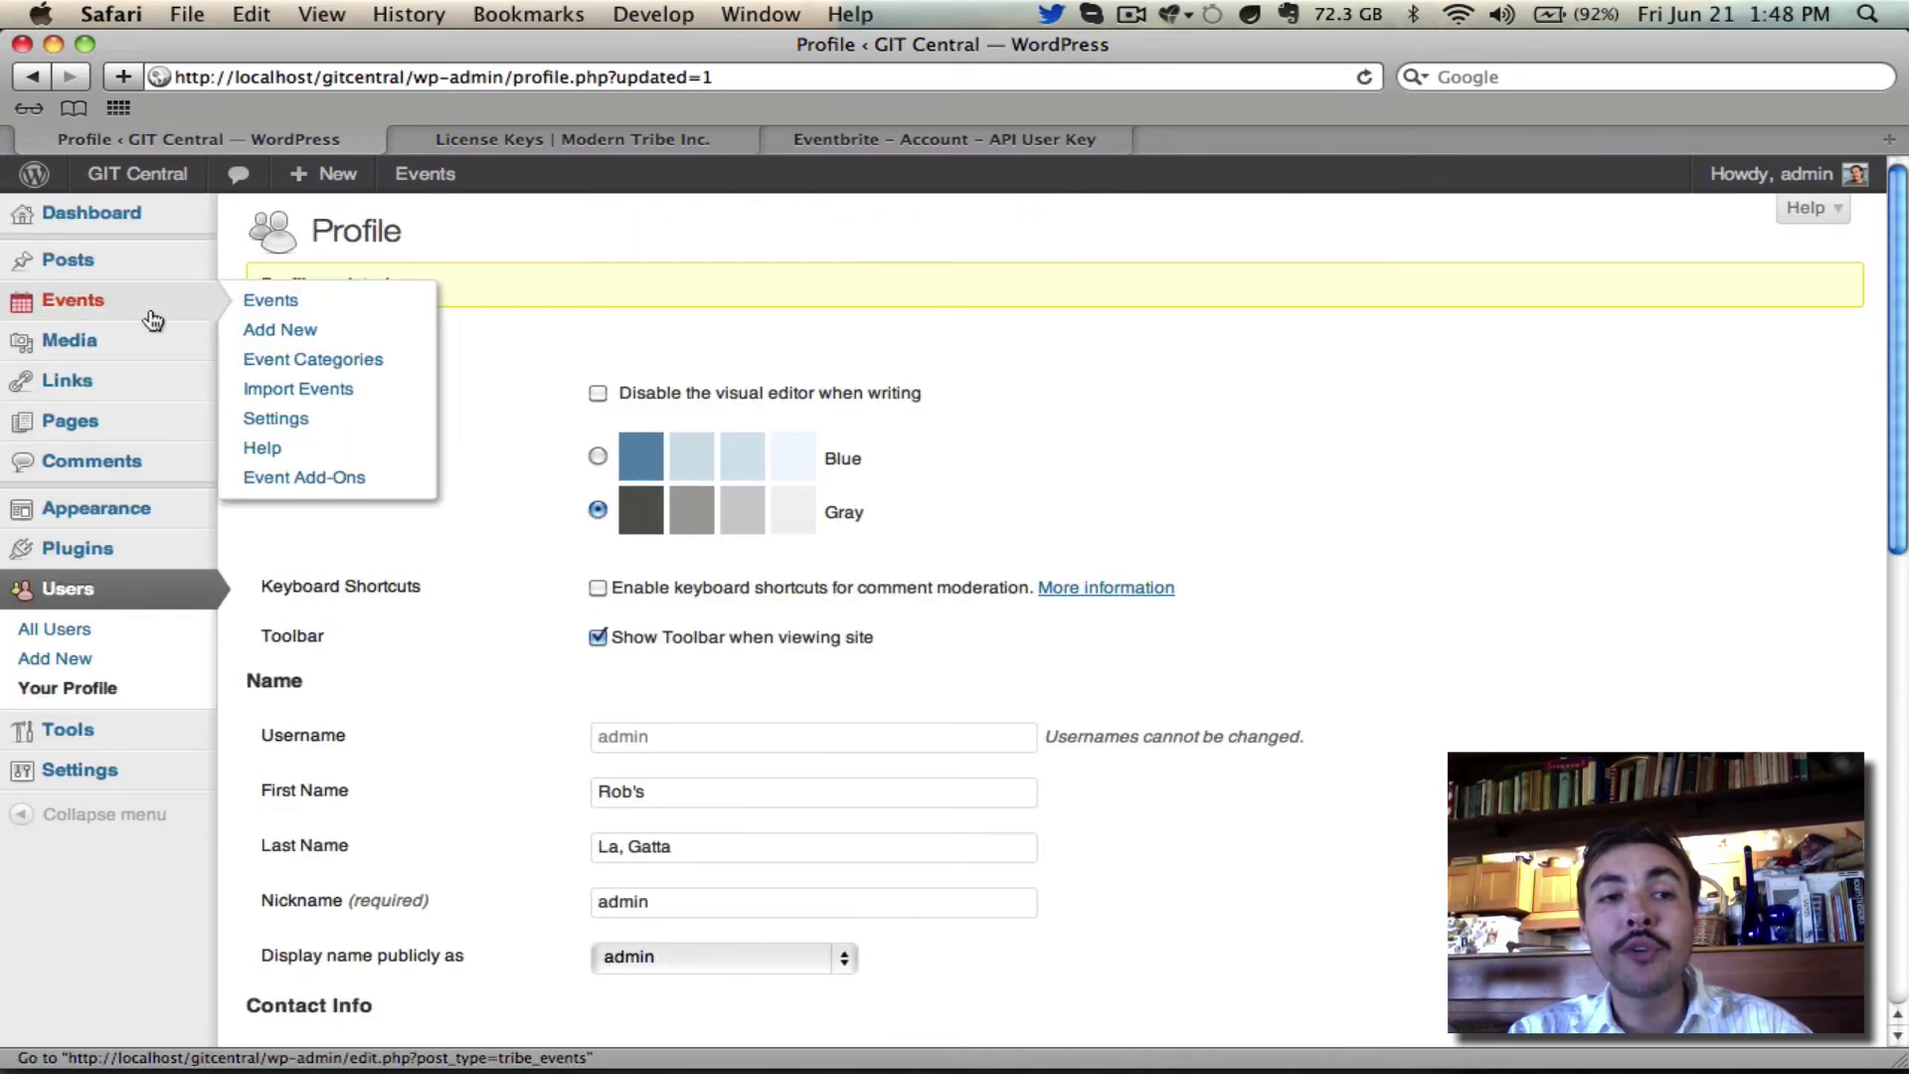
left_click(248, 330)
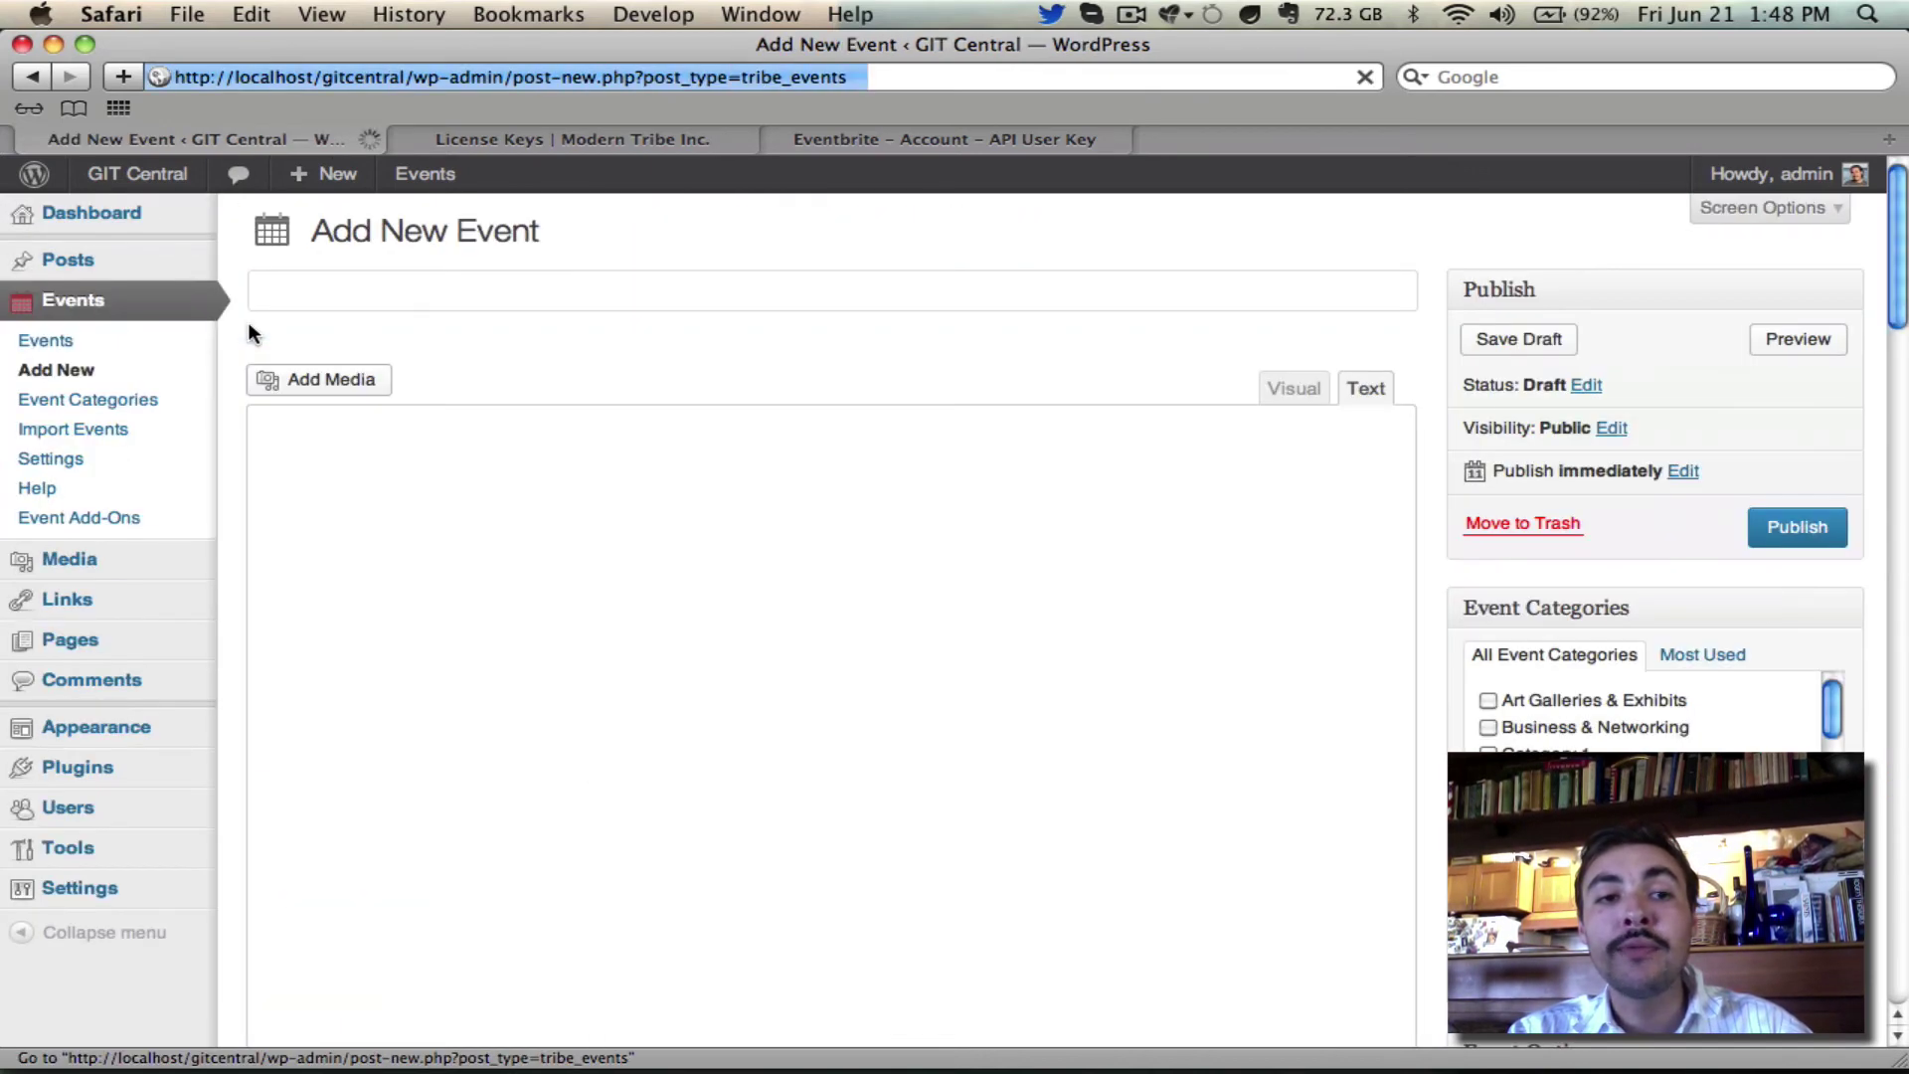
scroll(248, 329, "down", 15)
scroll(250, 332, "down", 6)
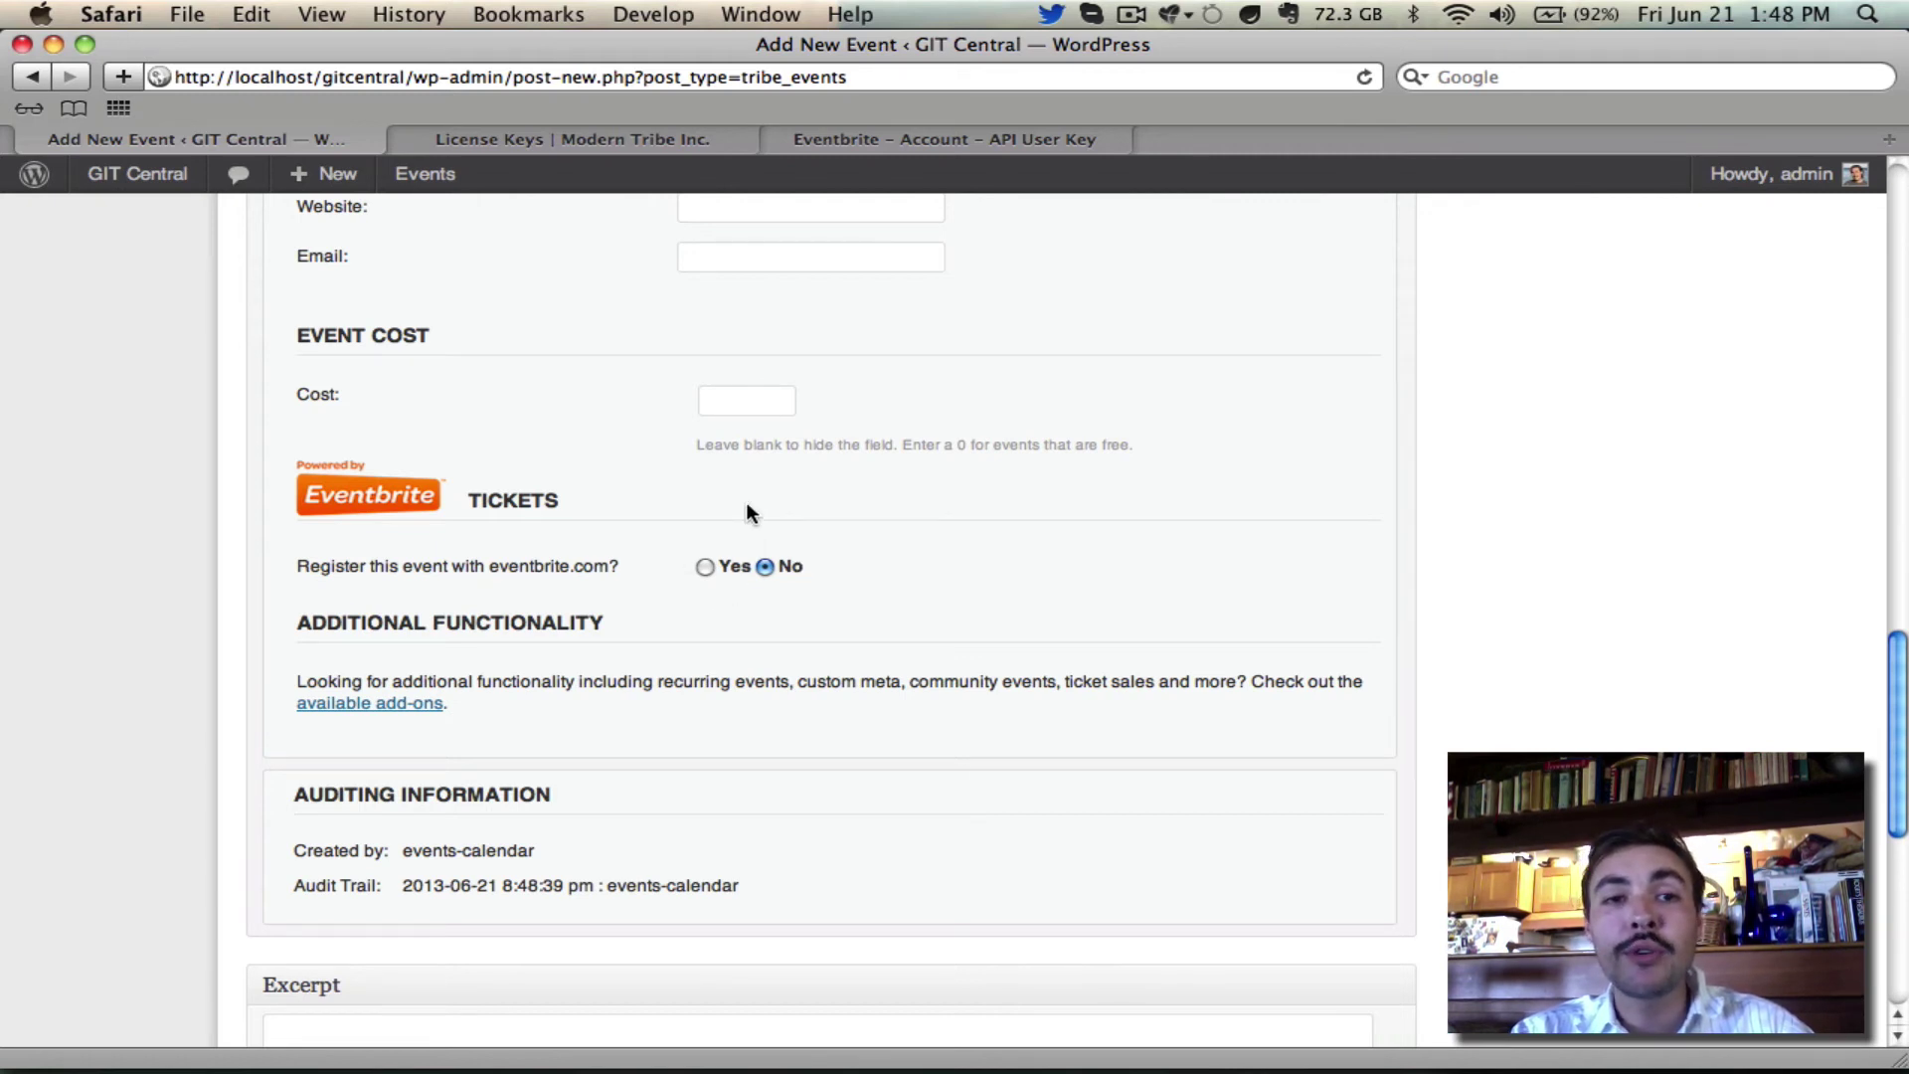
Disconnect localhost from the Eventbrite Tickets license on the Modern Tribe License Keys page, then go back to WordPress.
left_click(658, 135)
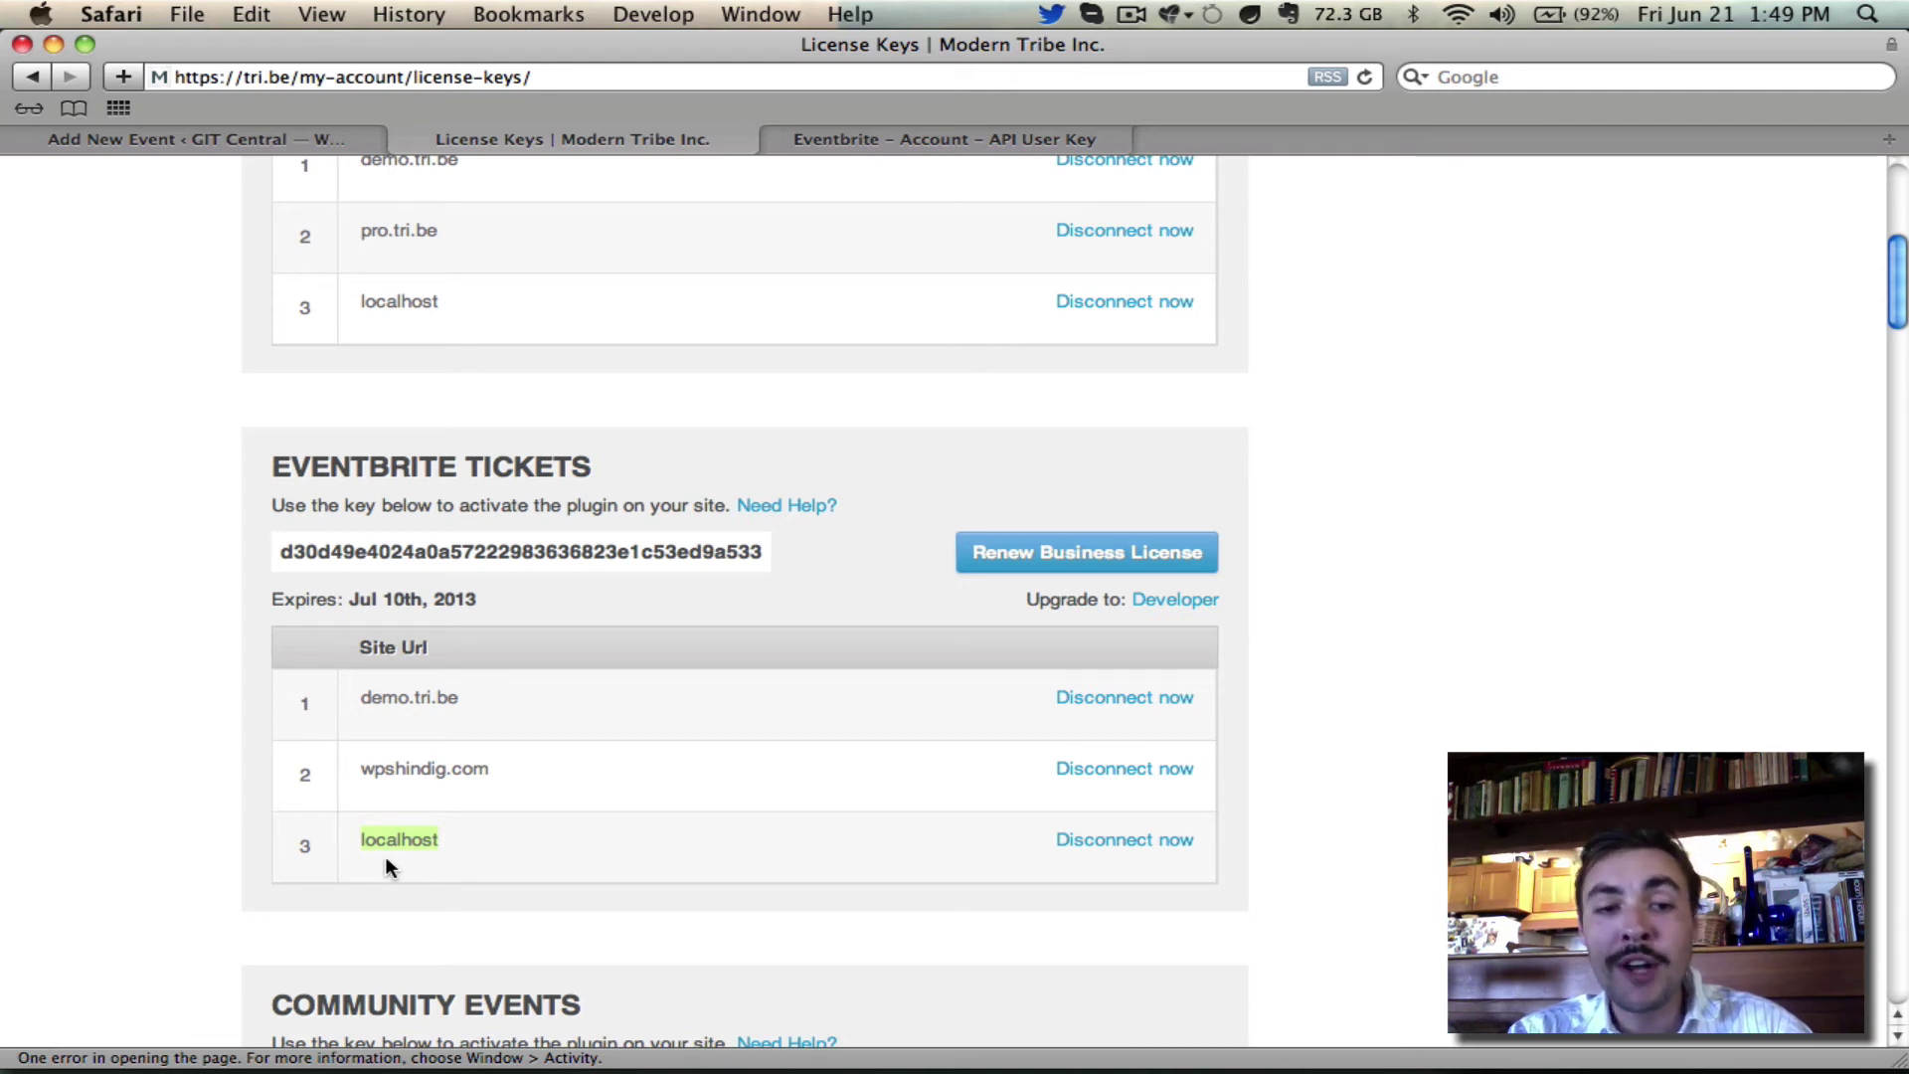
left_click(540, 780)
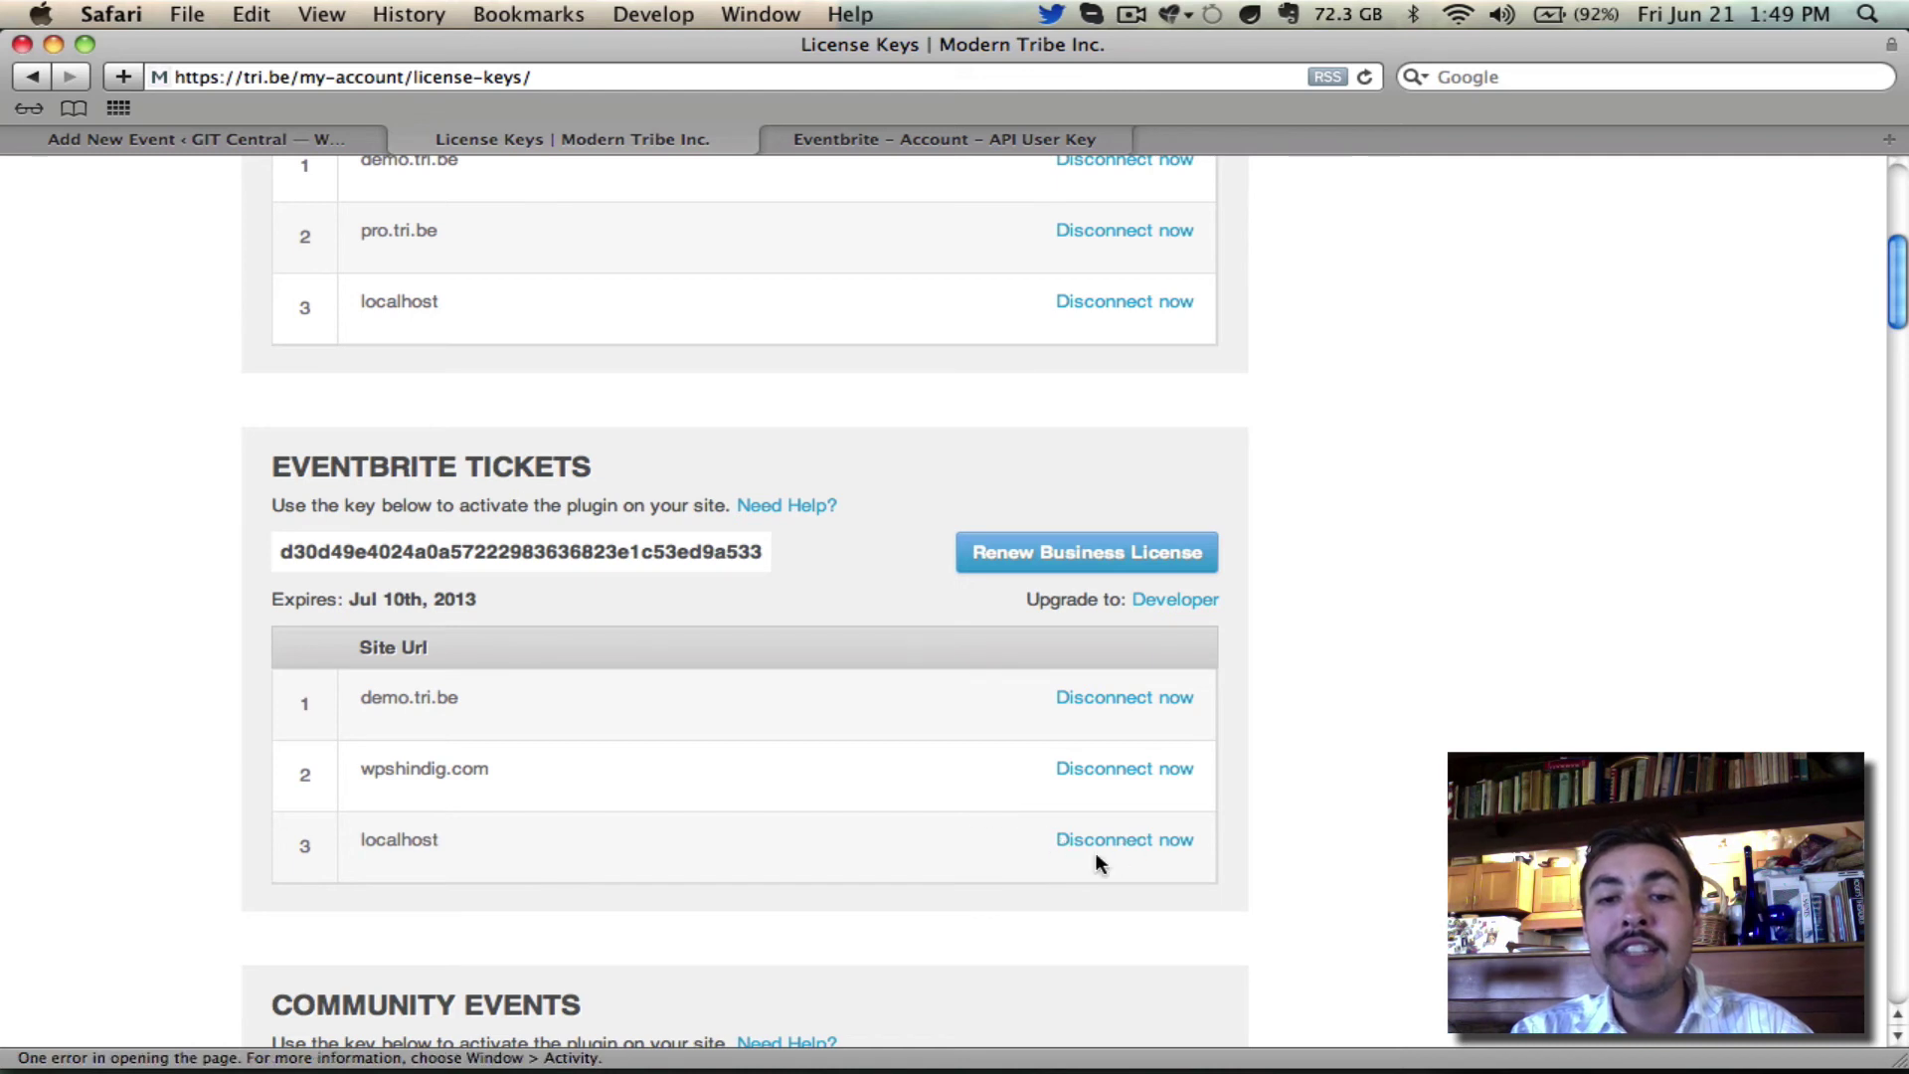
left_click(1123, 840)
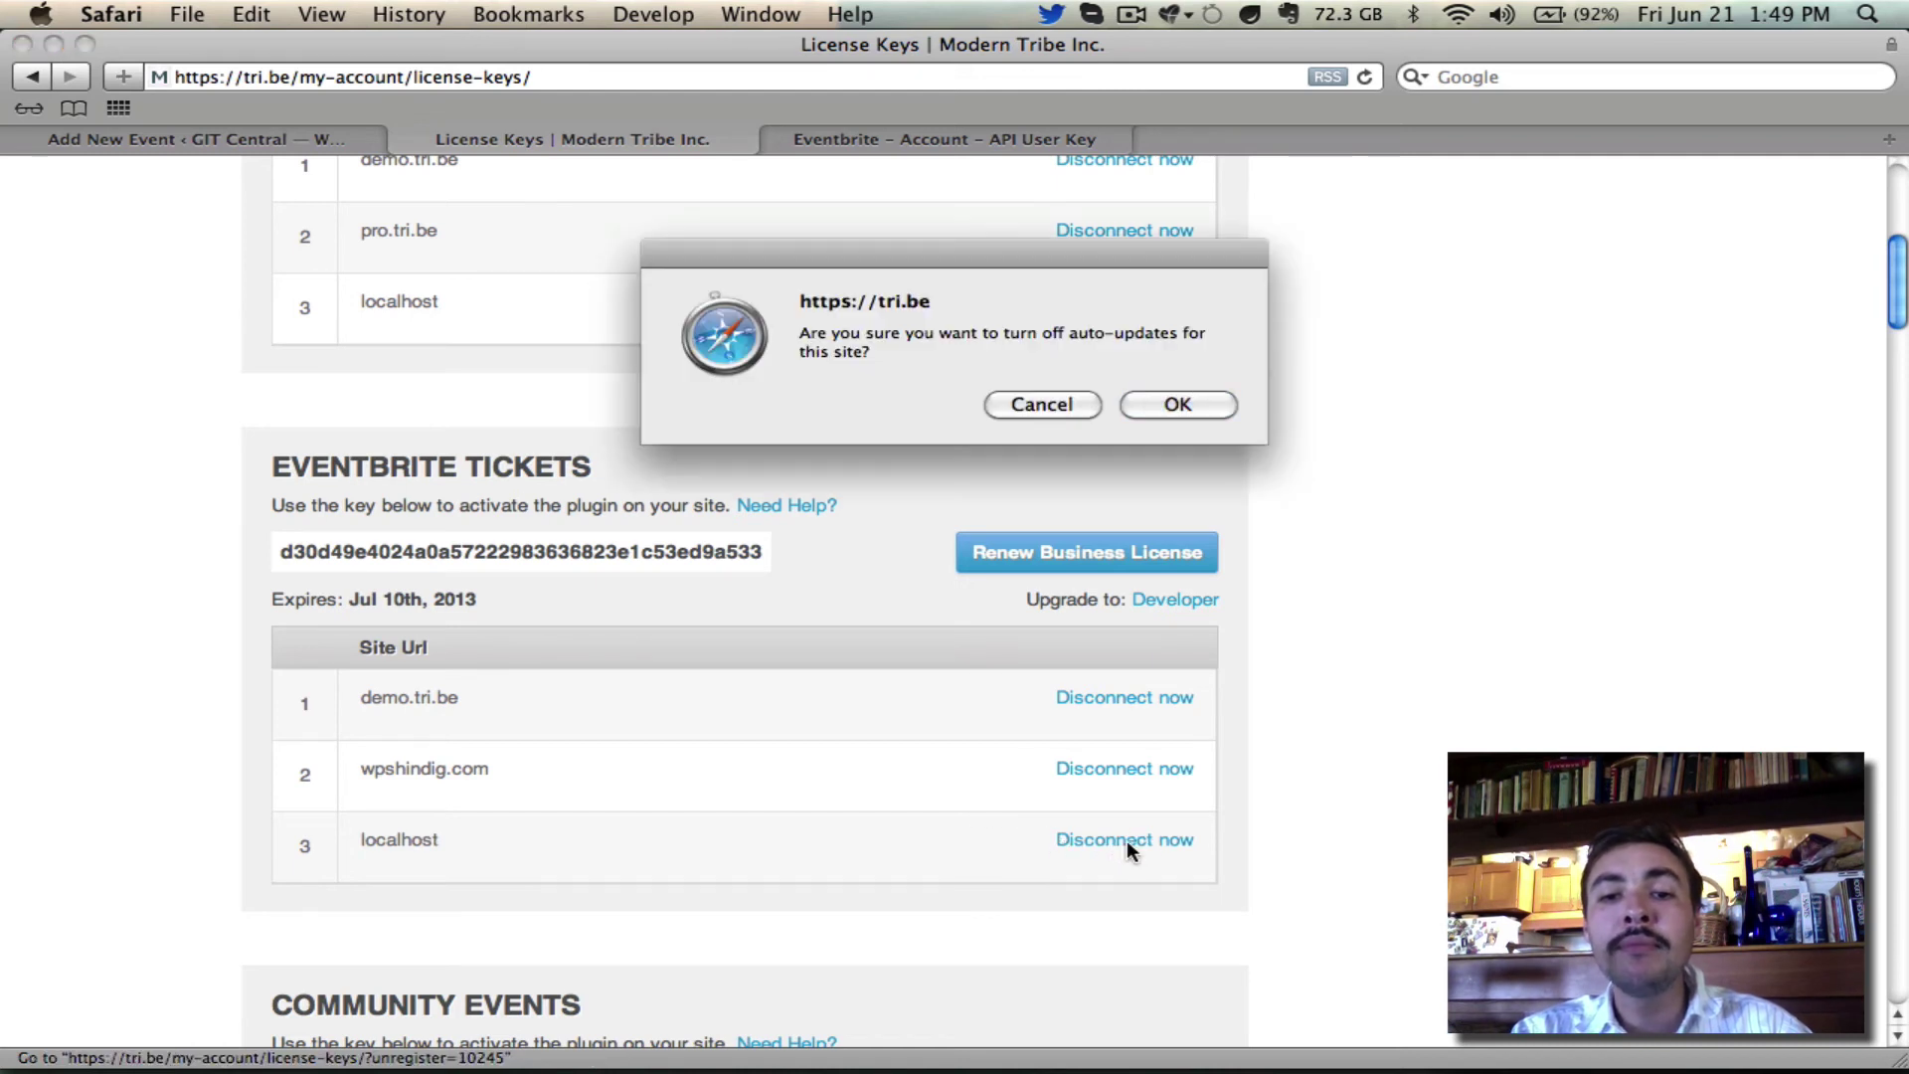
left_click(1179, 406)
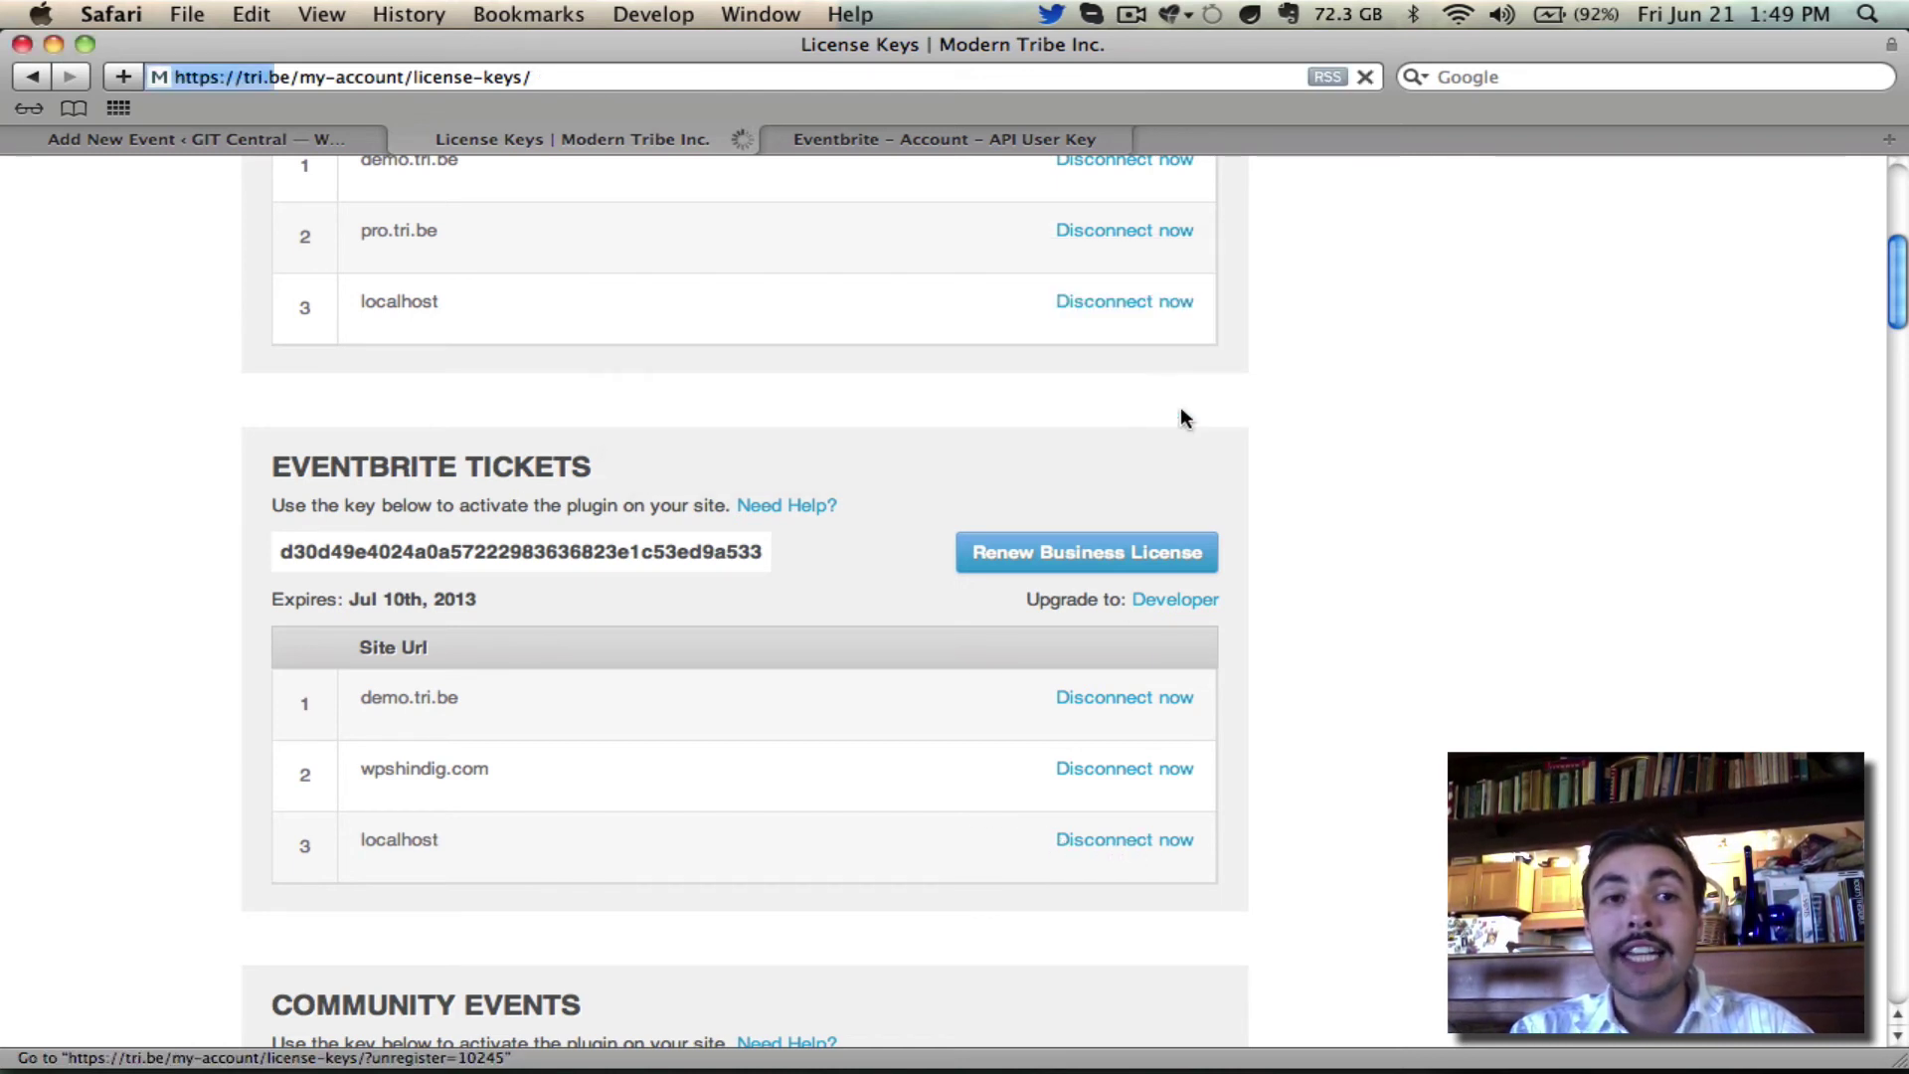
scroll(979, 434, "down", 5)
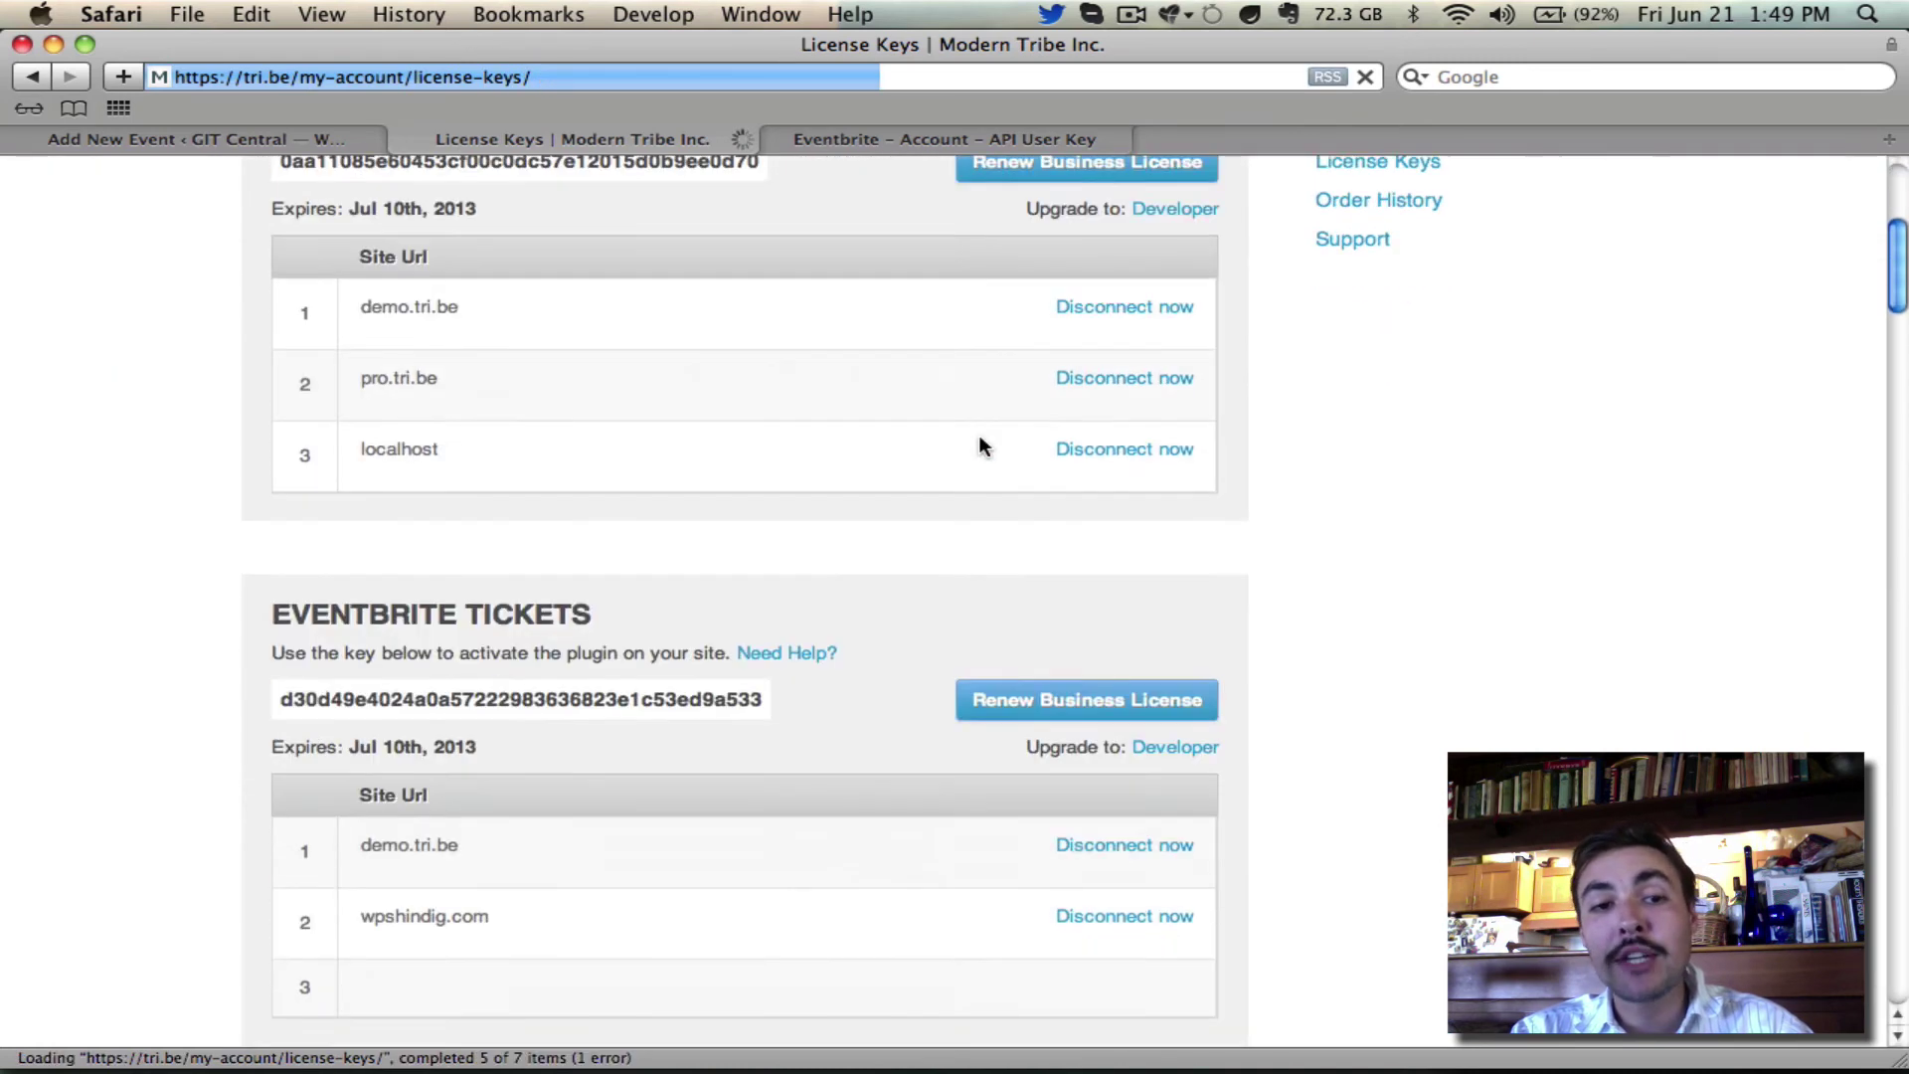
scroll(979, 434, "down", 4)
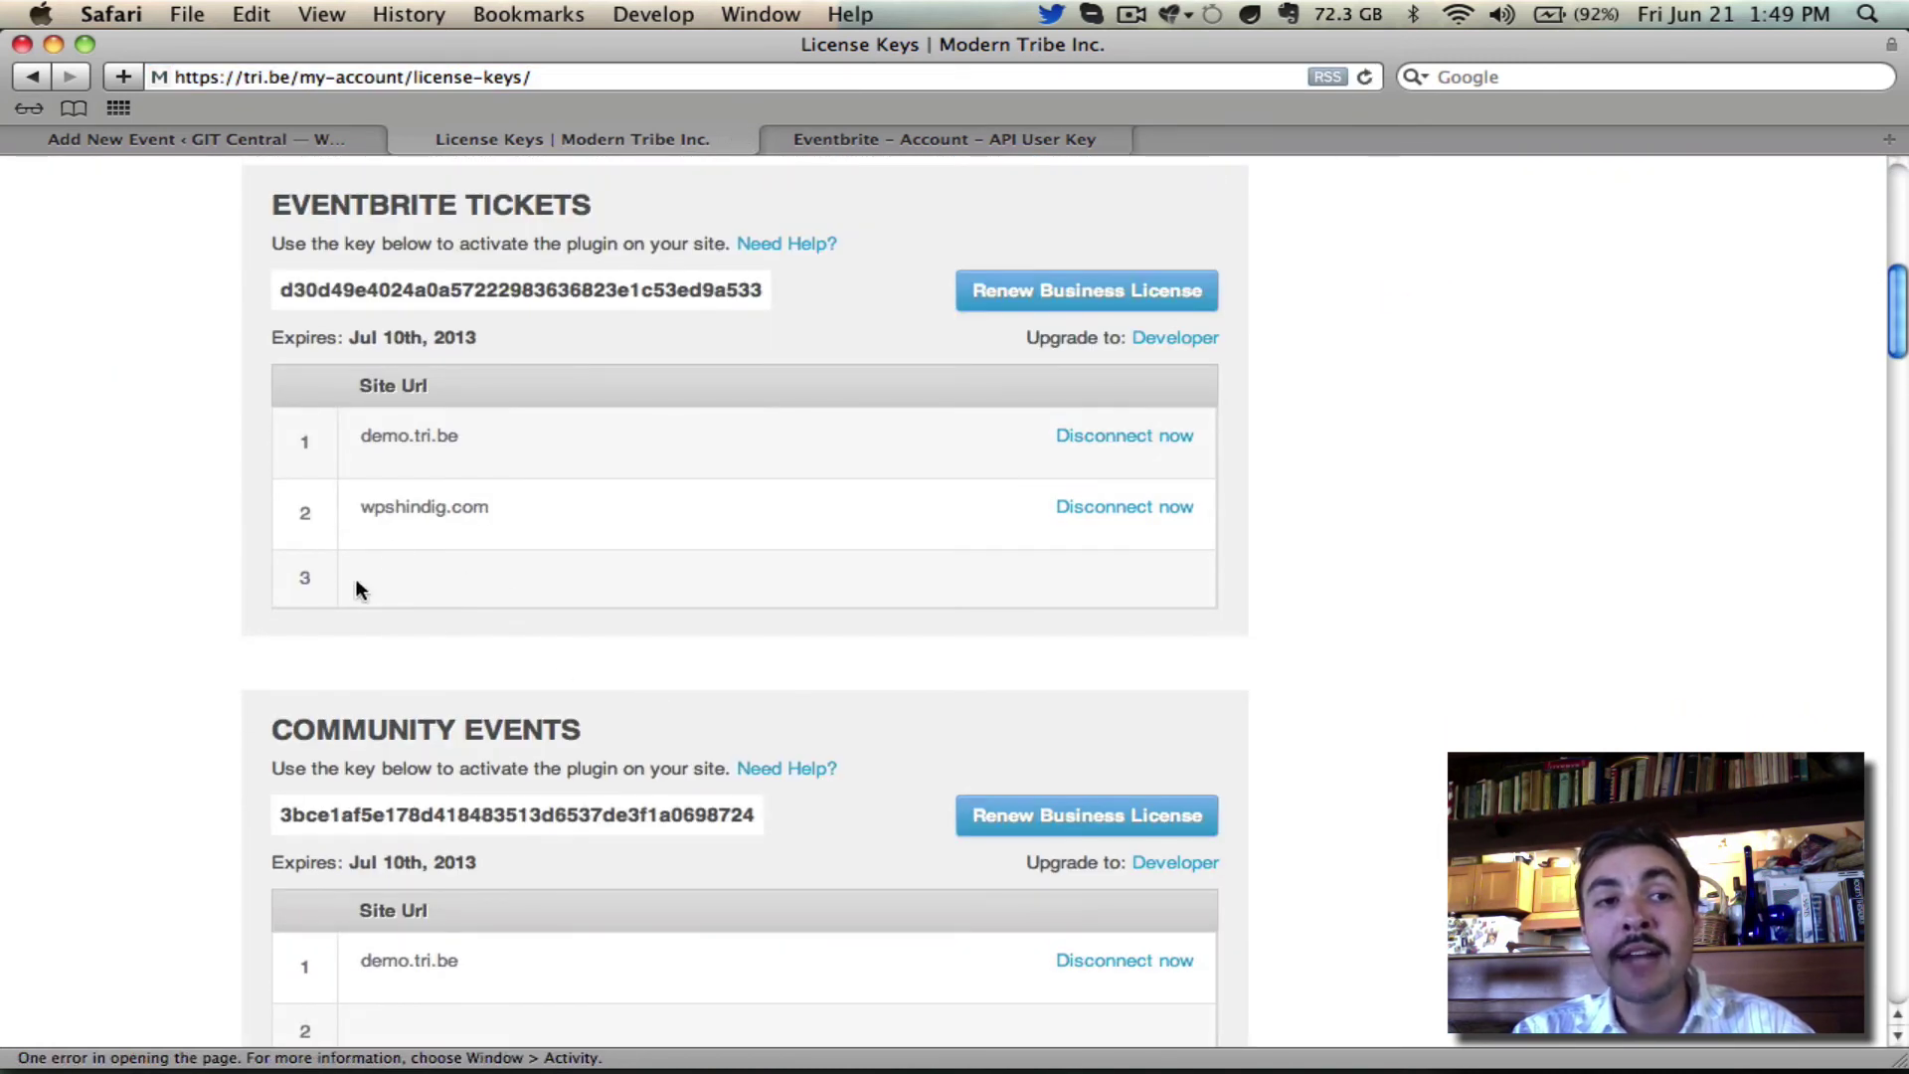
left_click(270, 129)
Clear the Eventbrite Tickets key under Events > Settings > Licenses and save the changes.
scroll(213, 262, "up", 10)
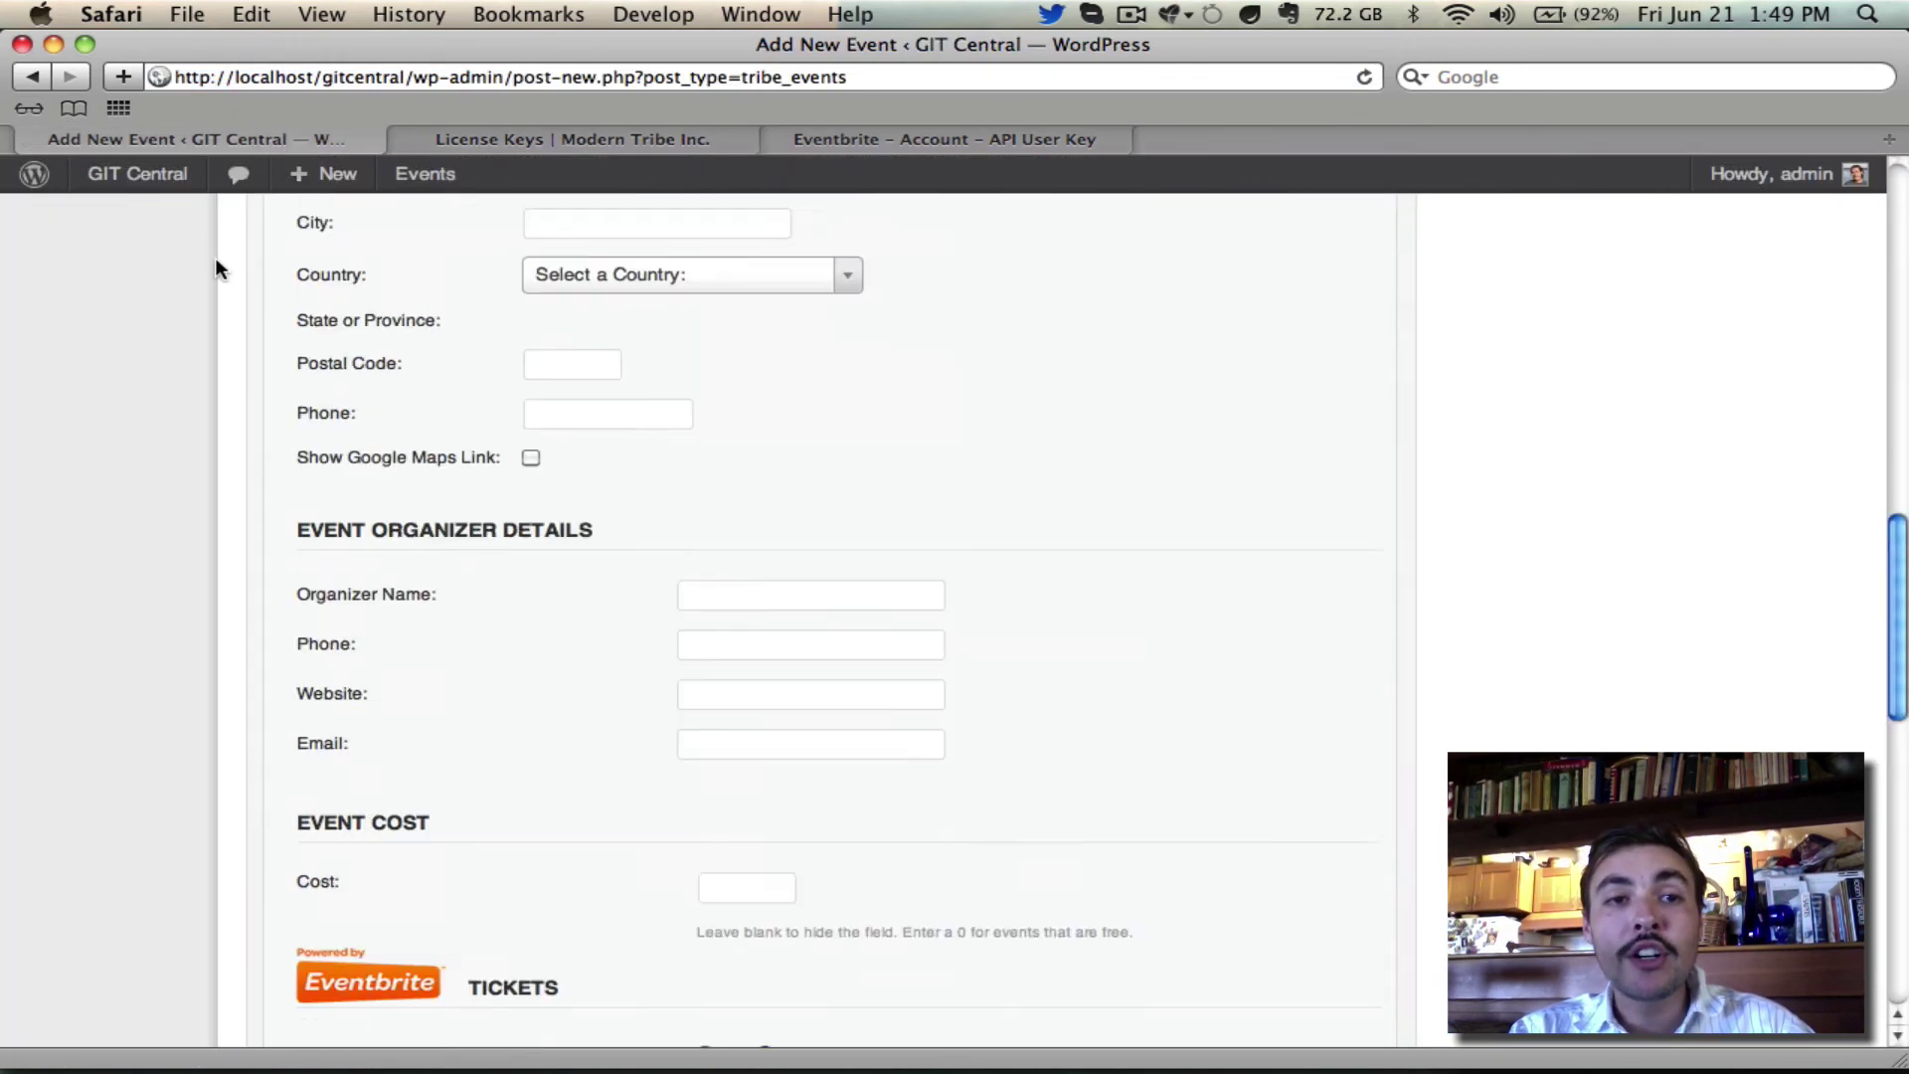
left_click(69, 456)
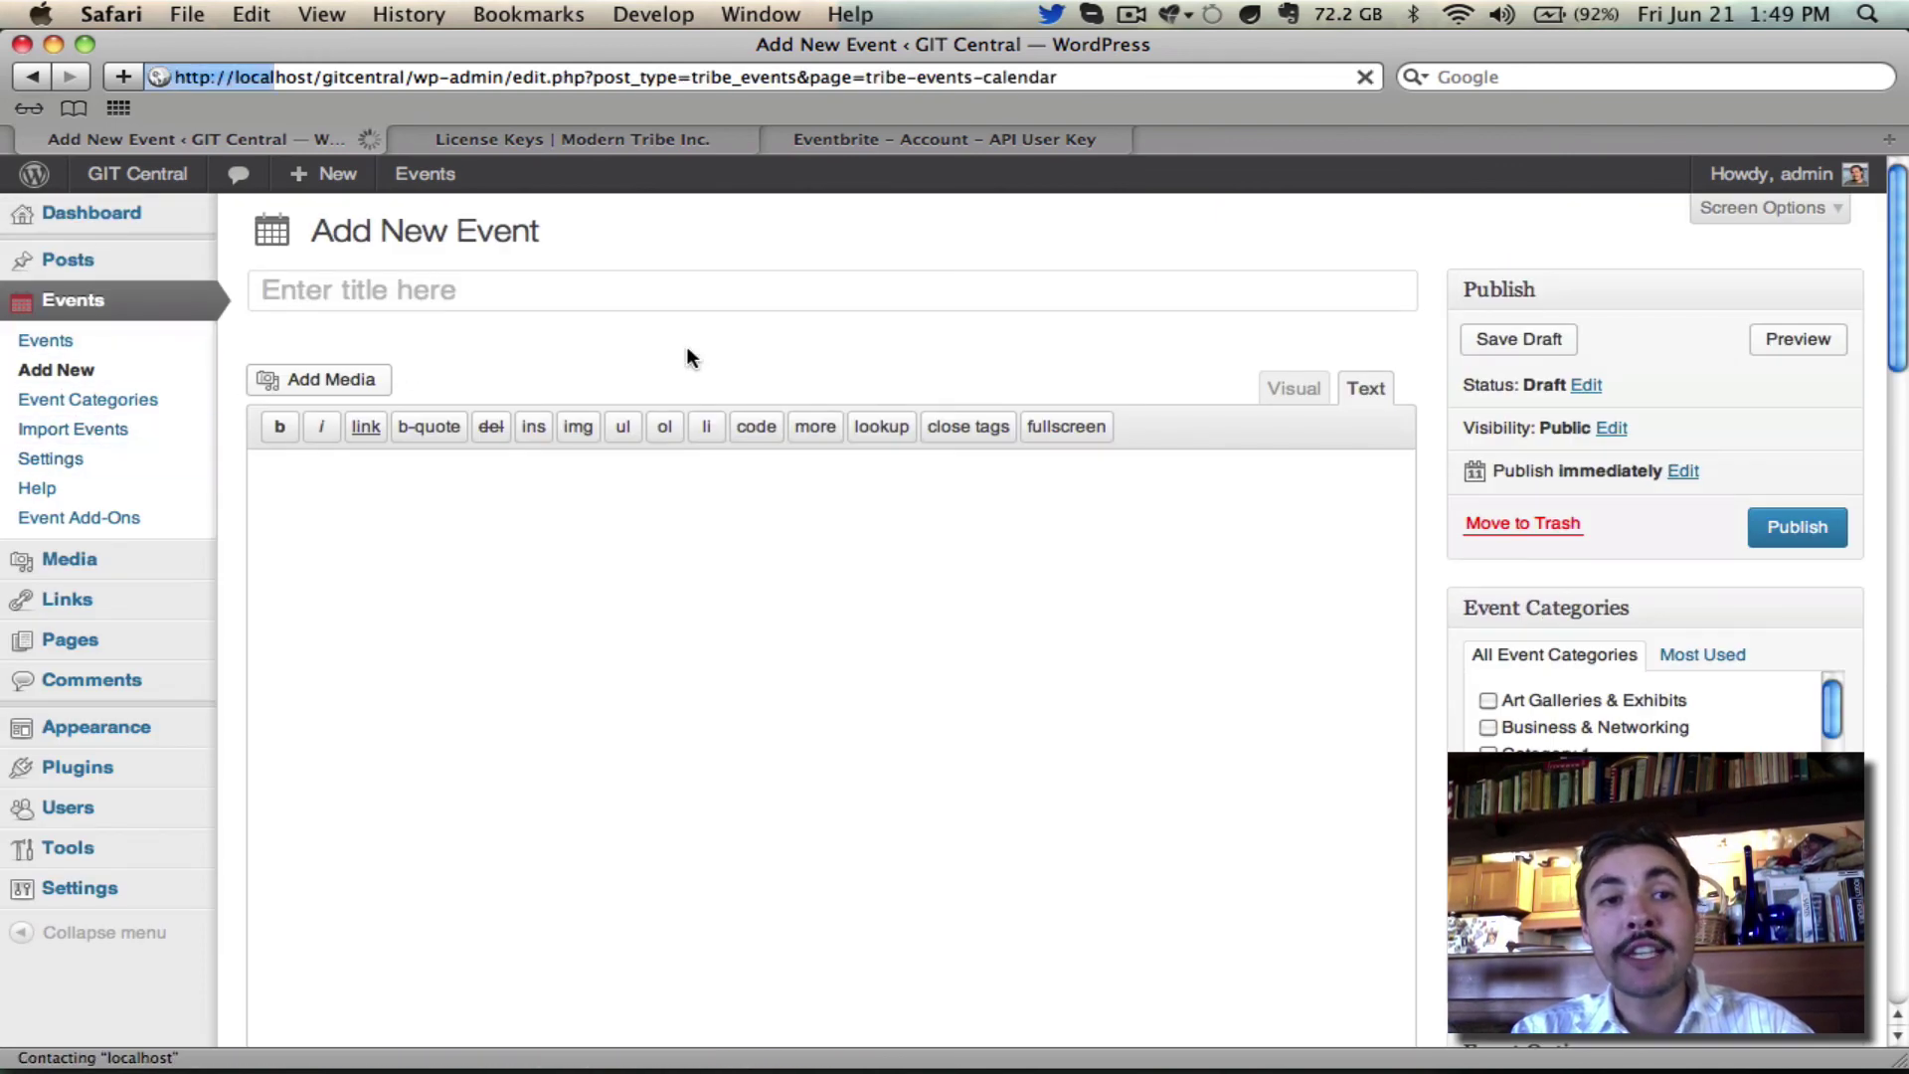
left_click(642, 289)
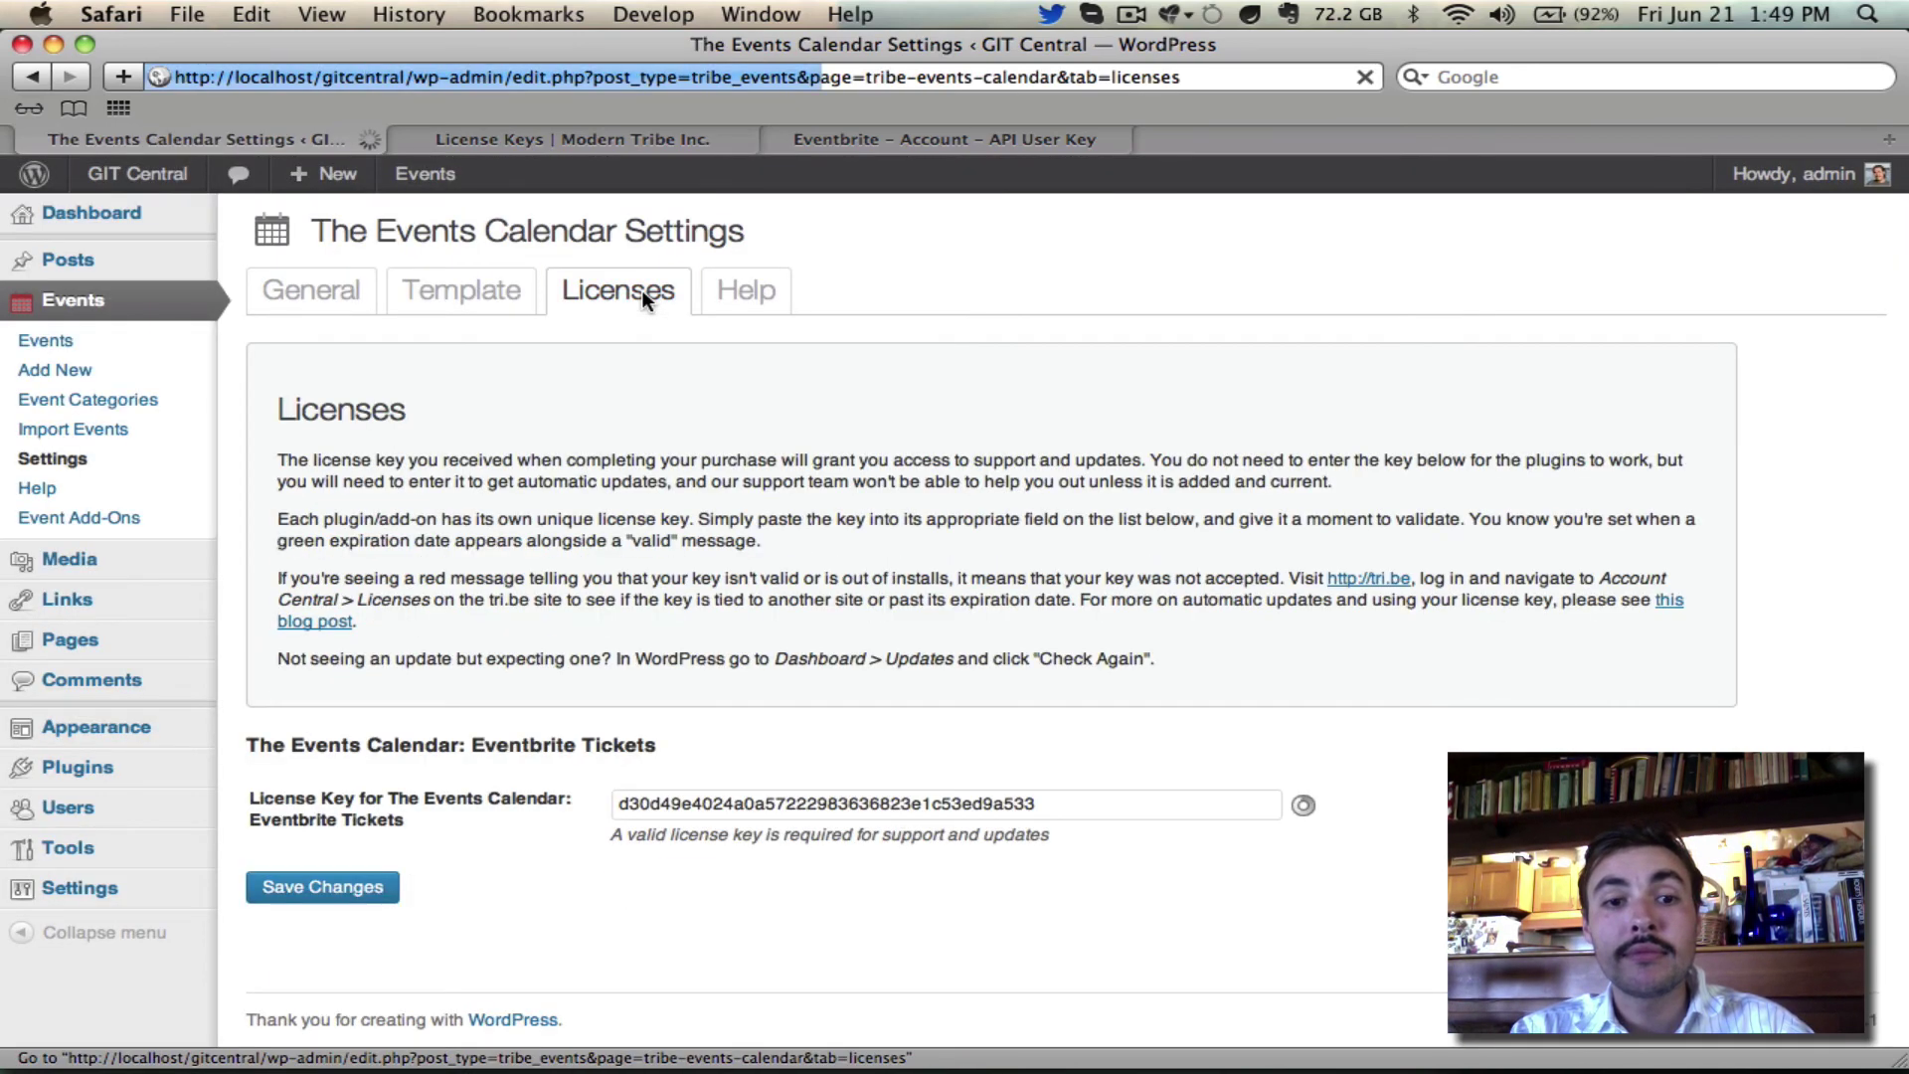
double_click(766, 801)
key("BackSpace")
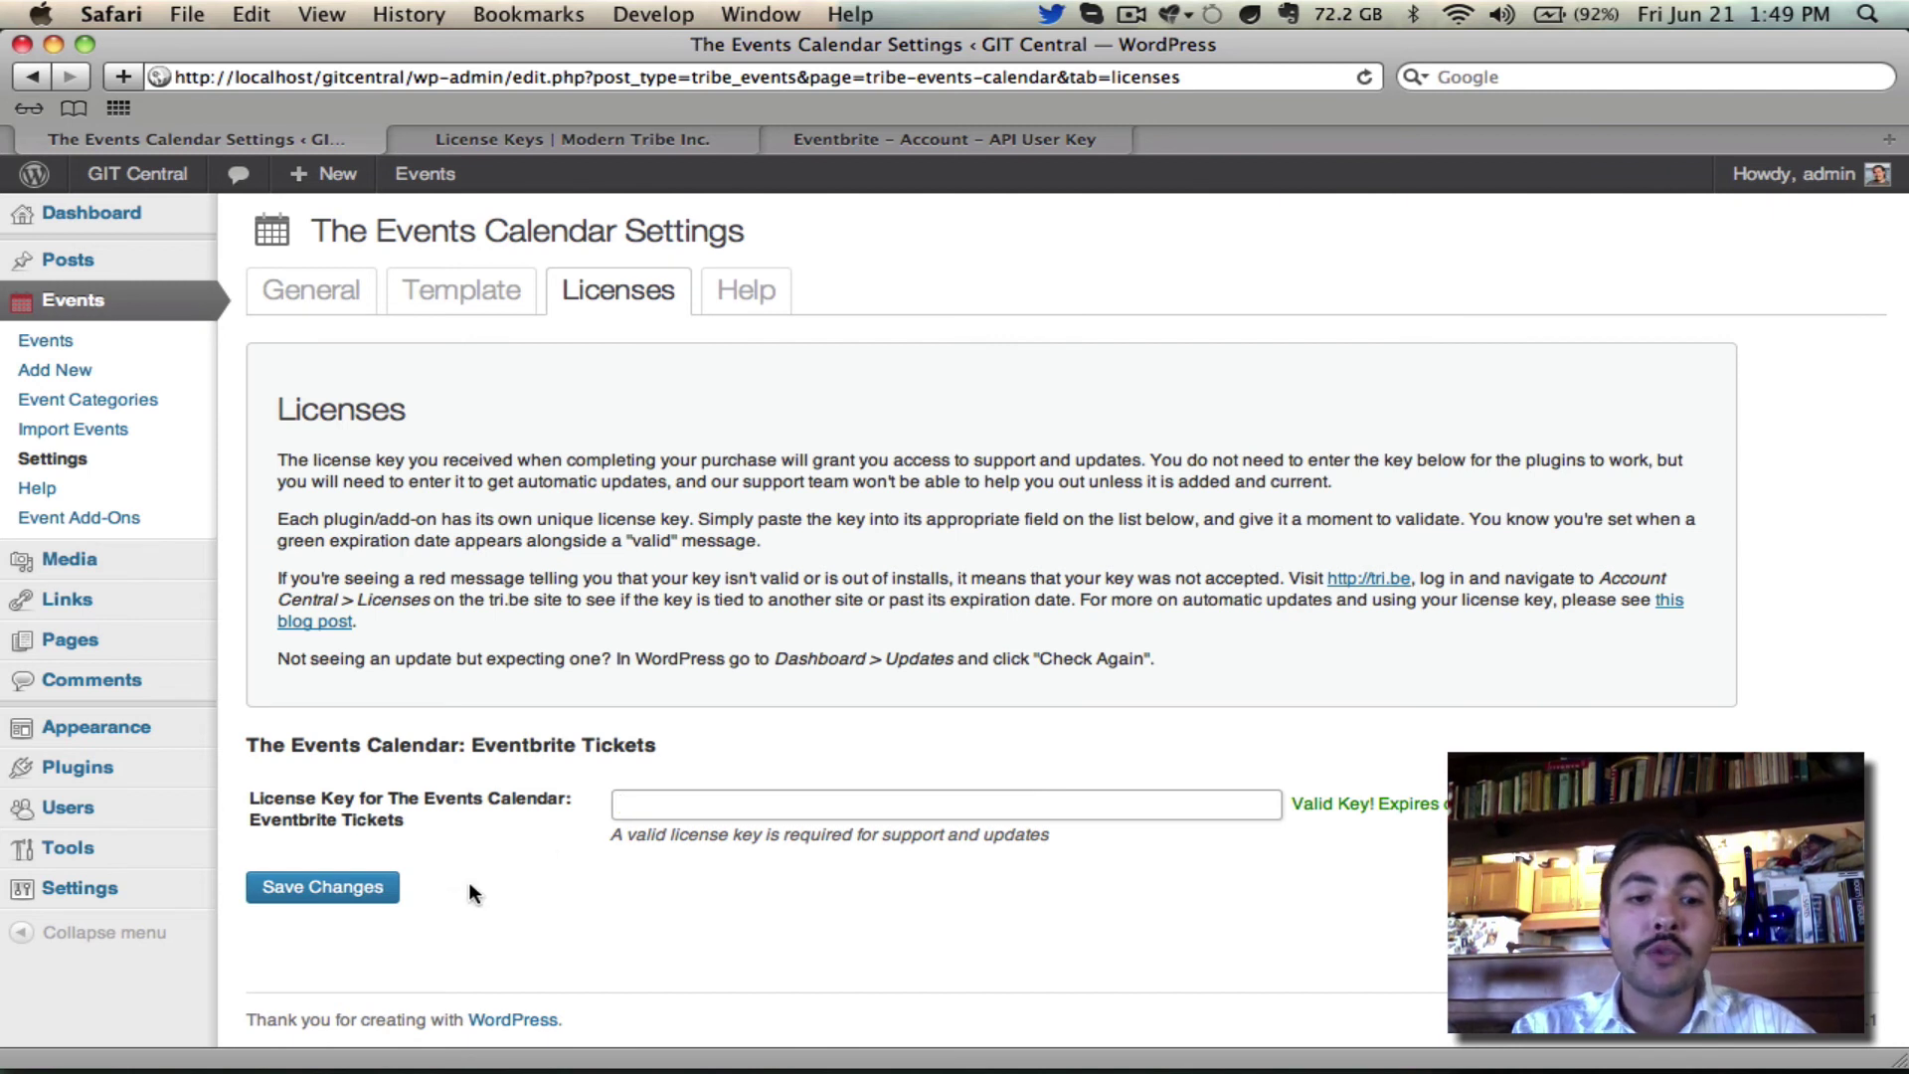
left_click(369, 877)
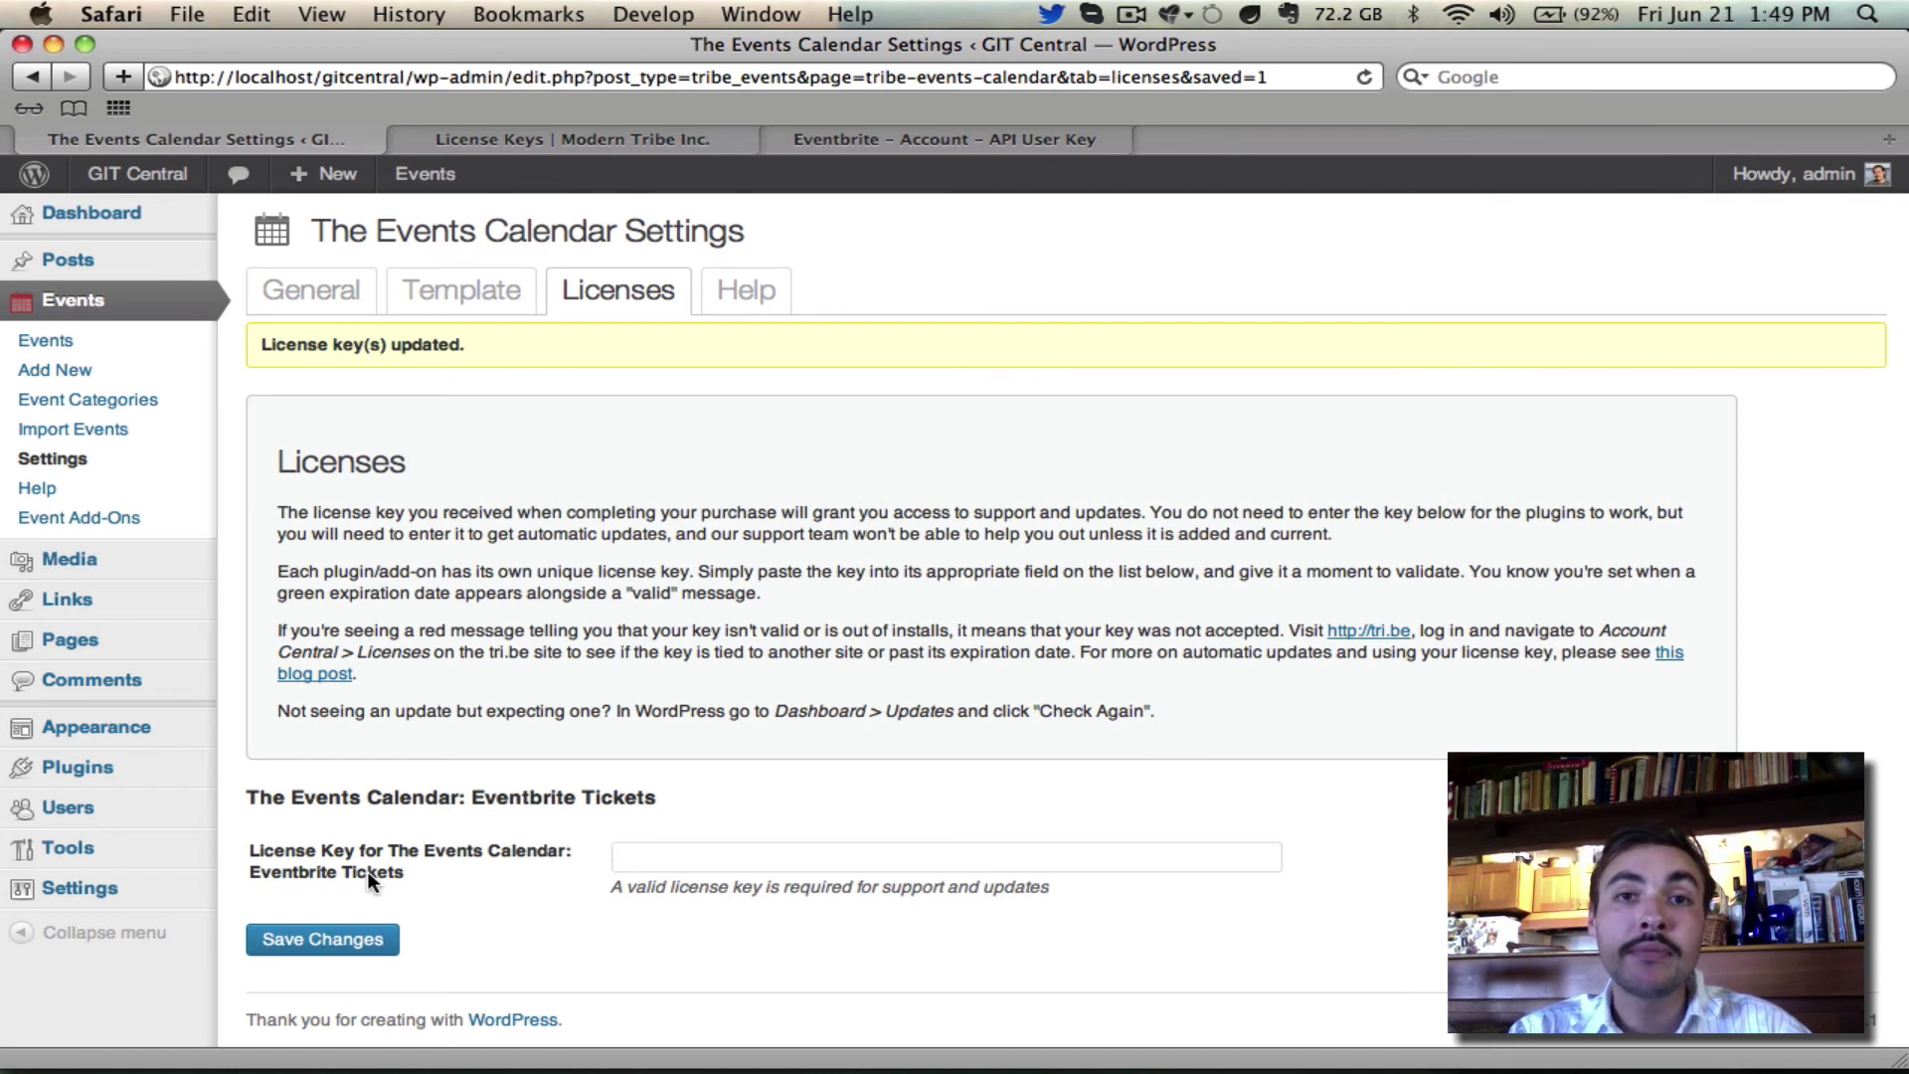
From Account Central > Downloads, download the Eventbrite Tickets plugin, version 1.0.5.
left_click(647, 131)
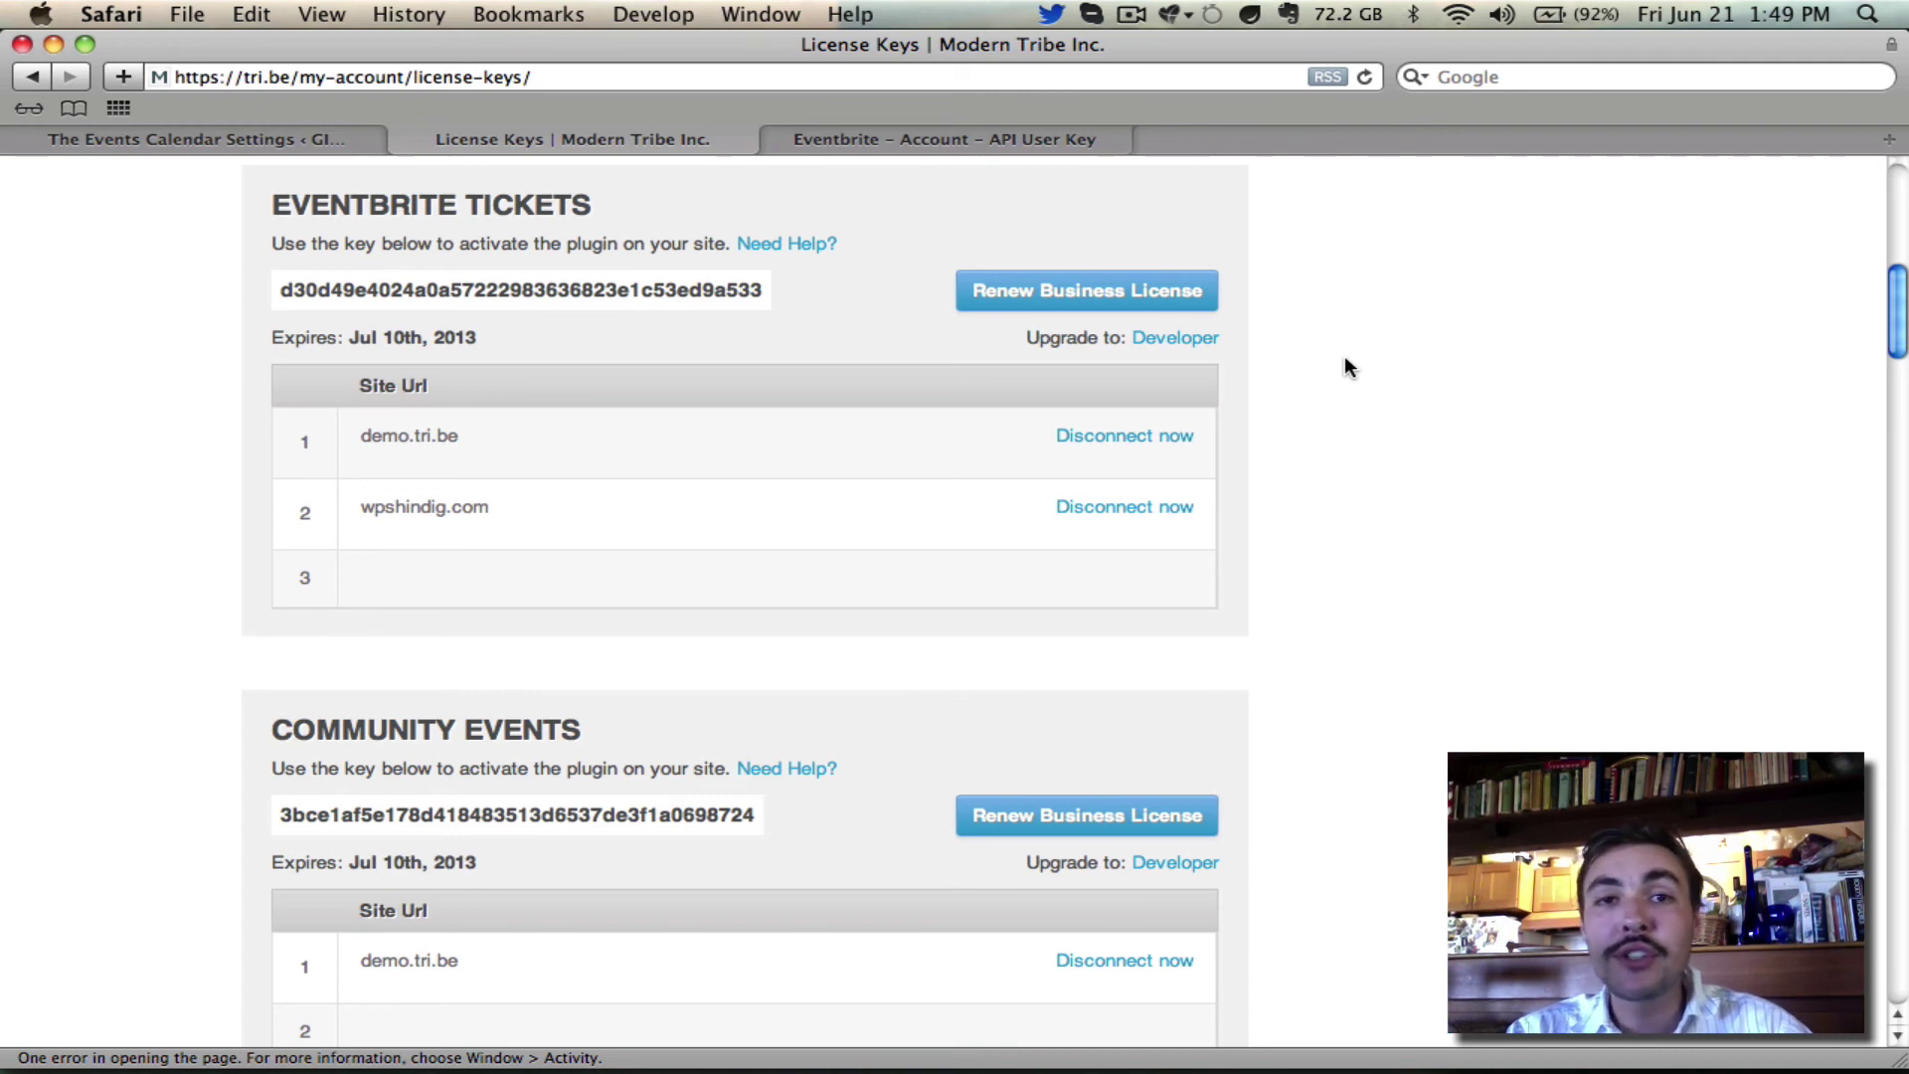
scroll(1350, 368, "up", 9)
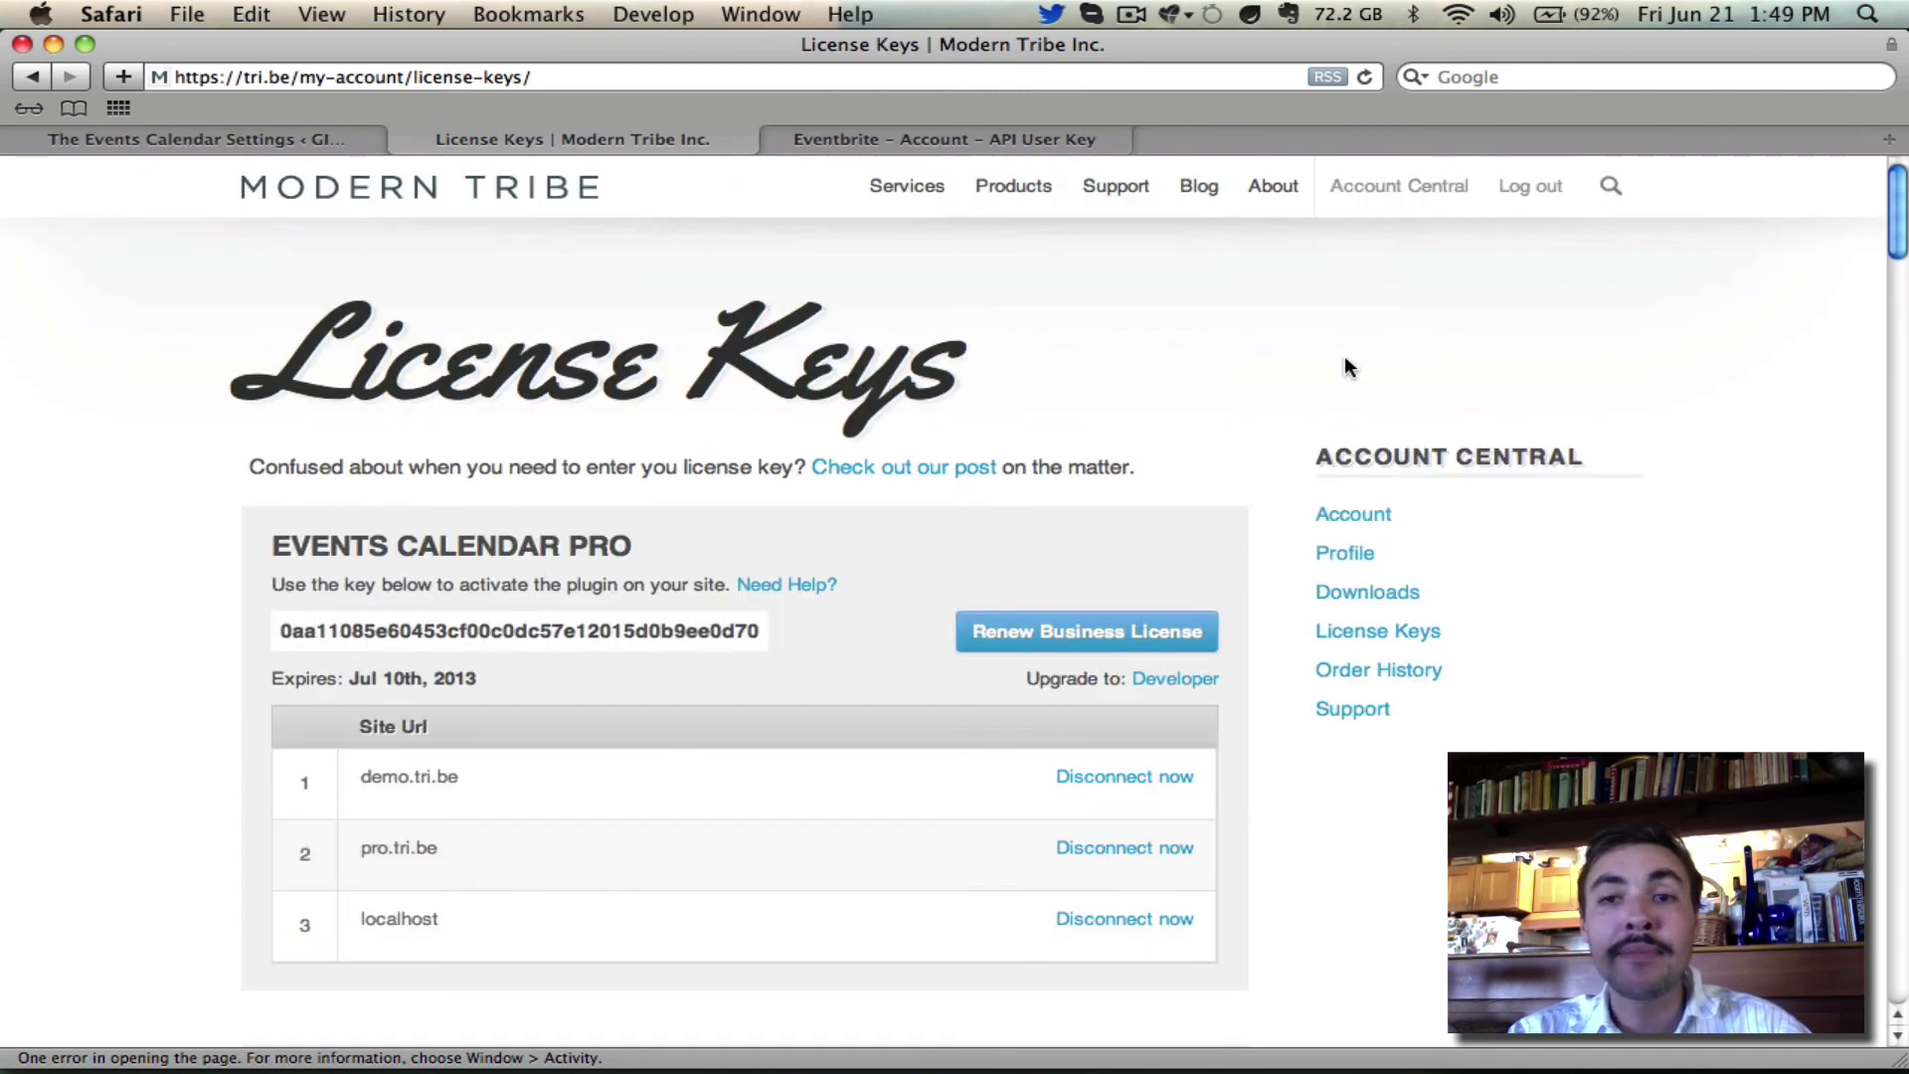
mouse_move(1416, 212)
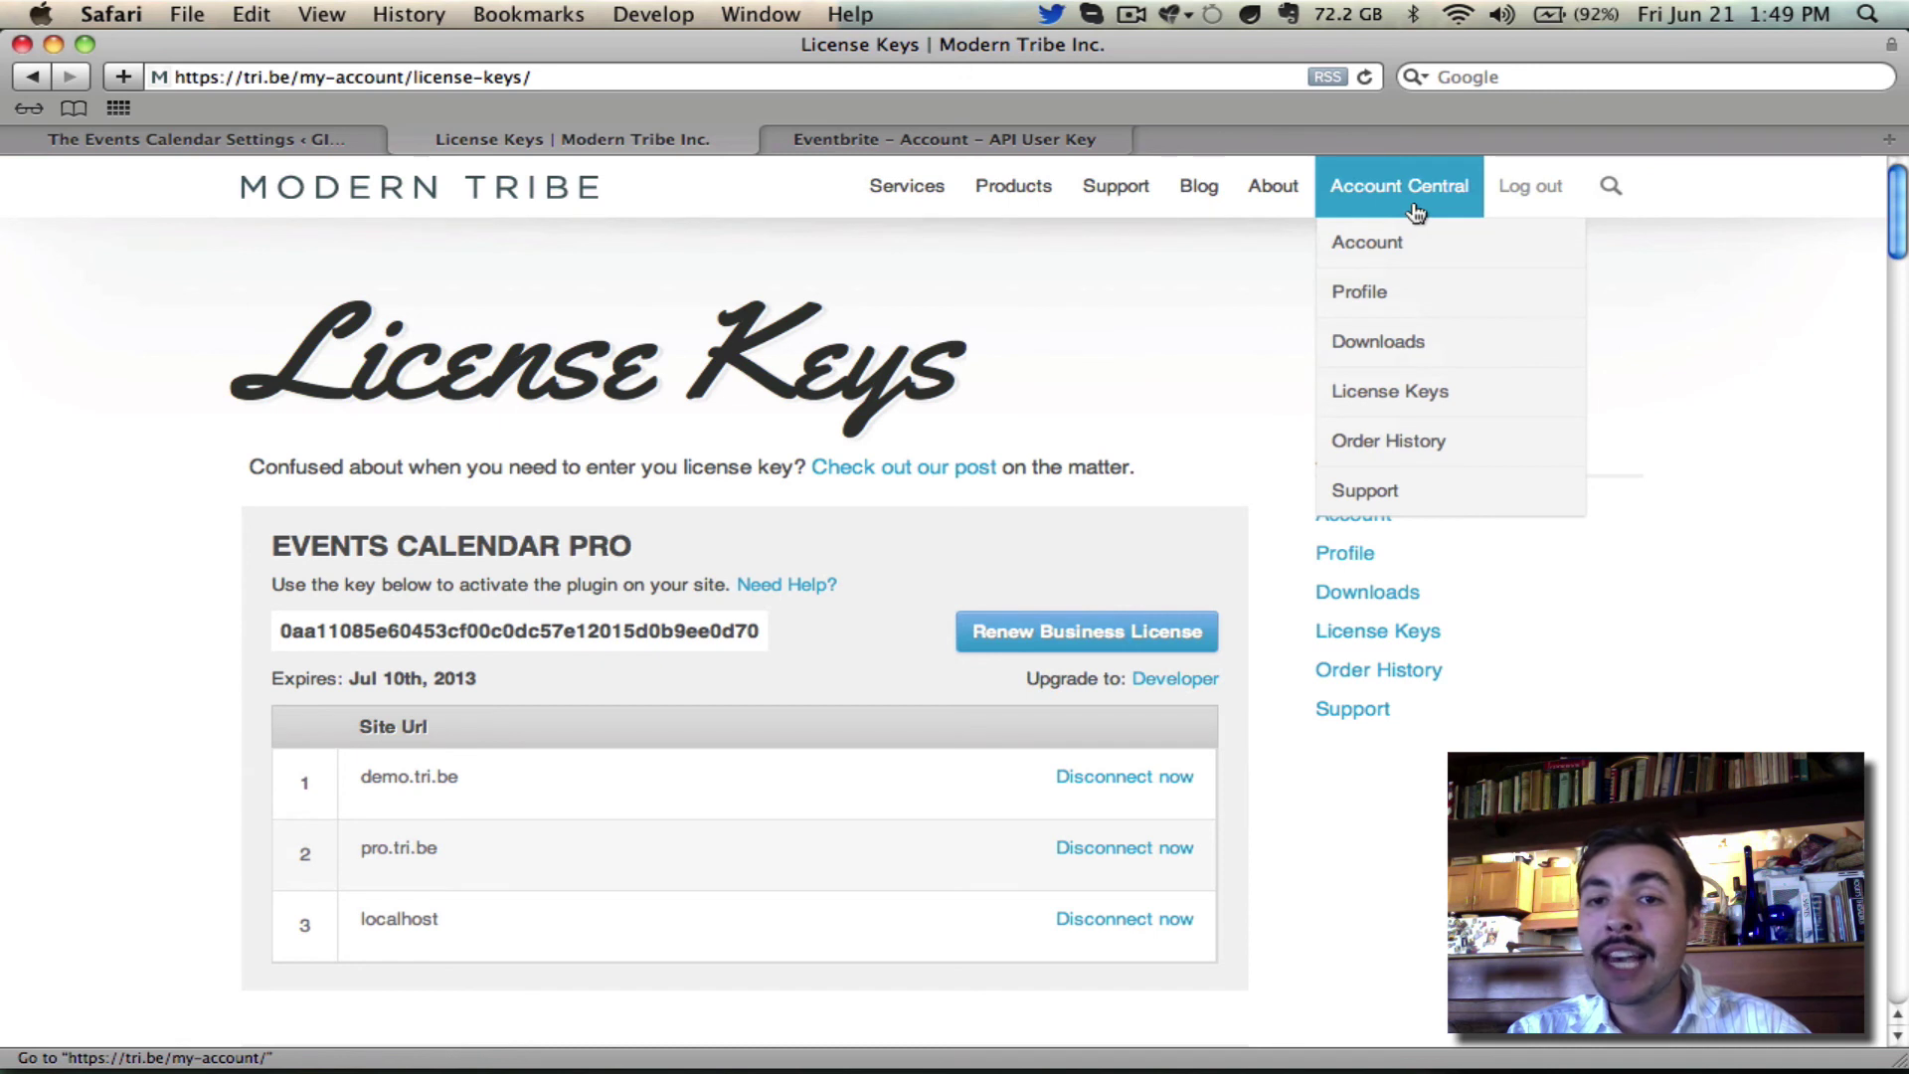
left_click(1394, 350)
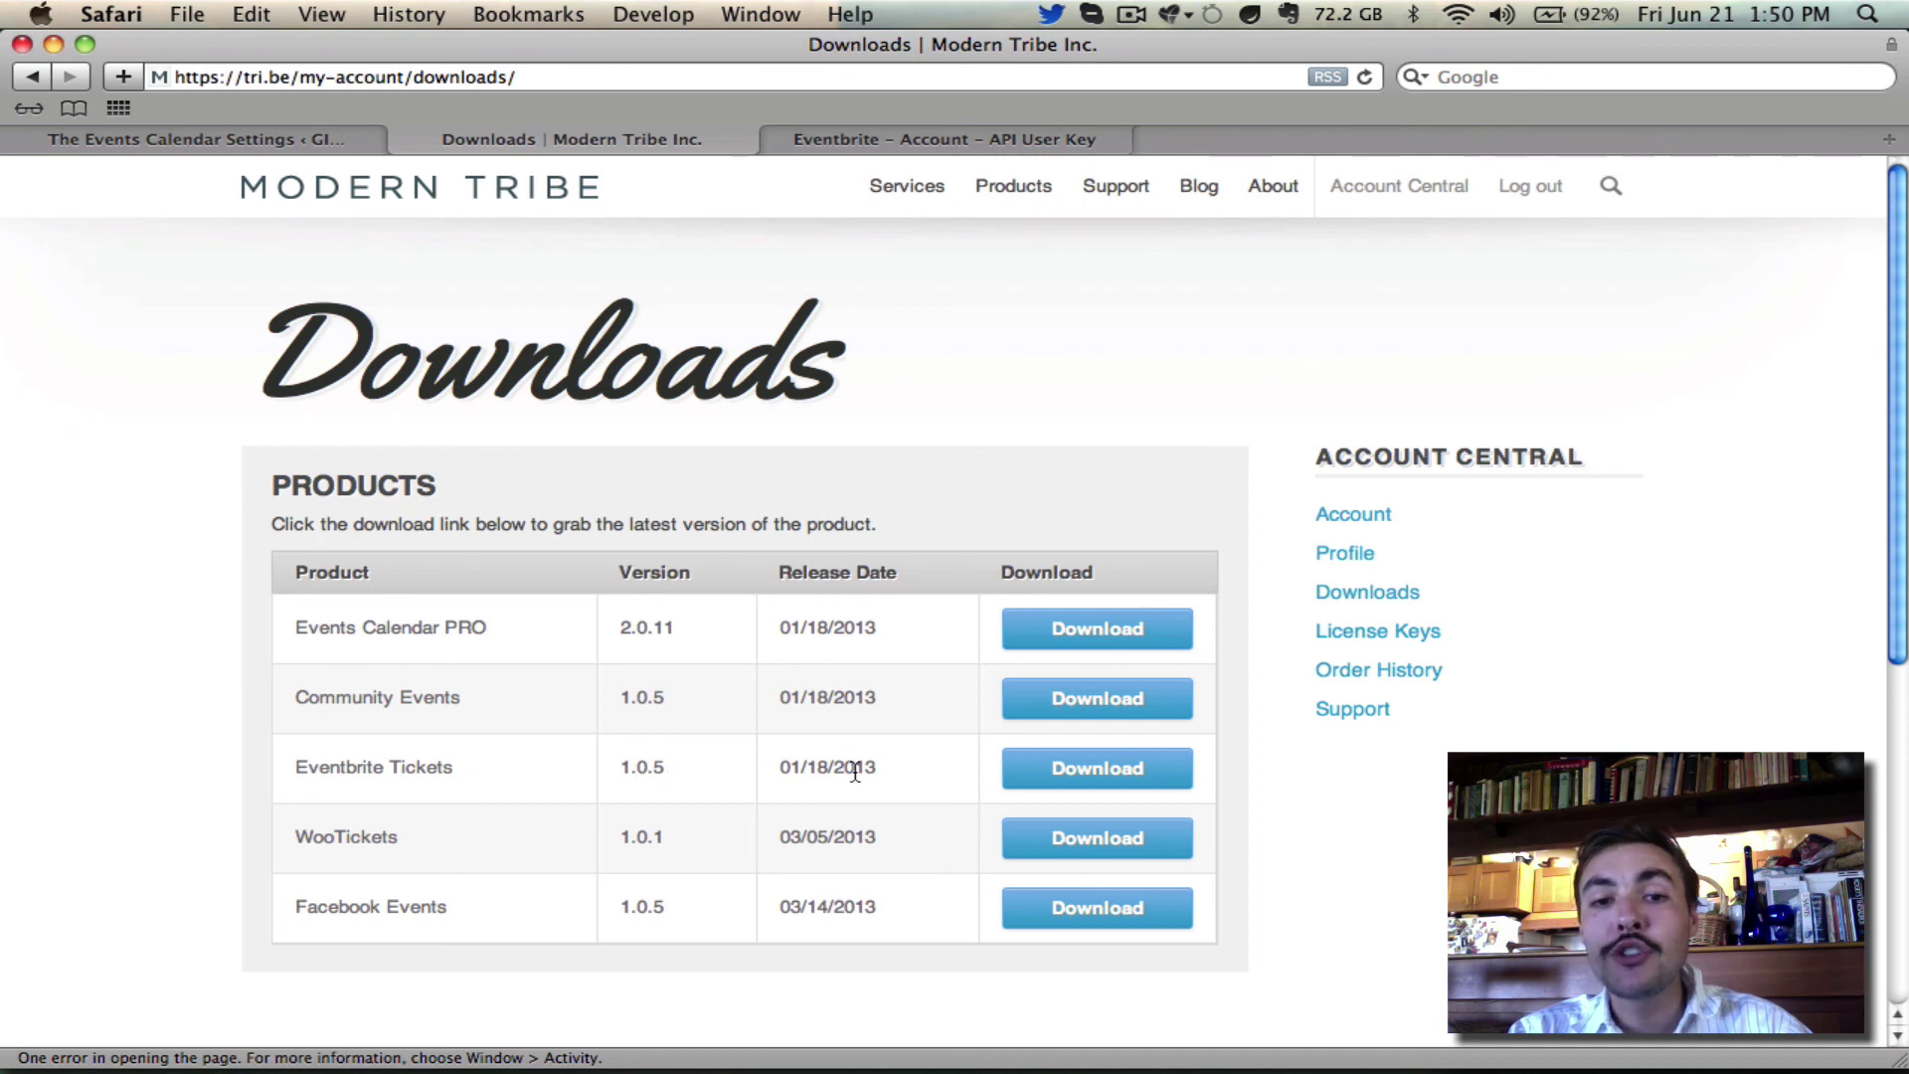
left_click(1106, 769)
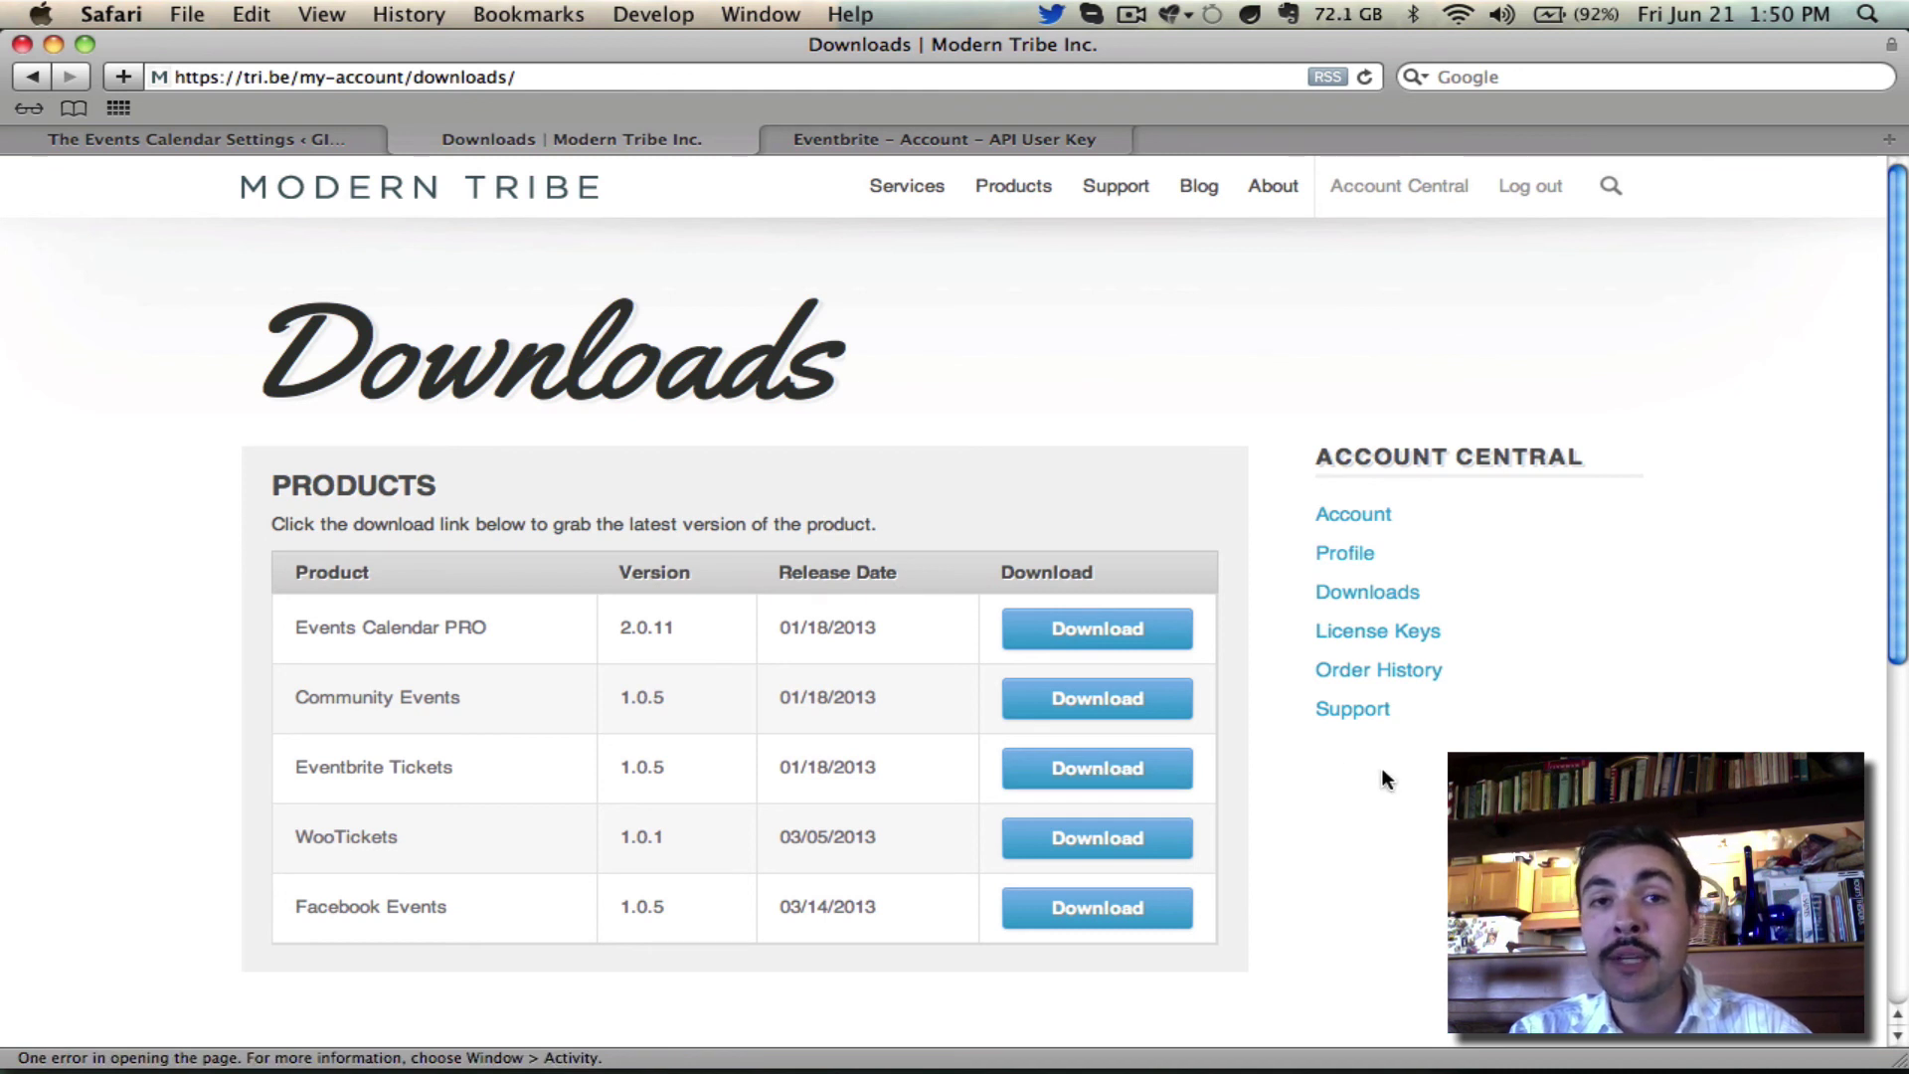